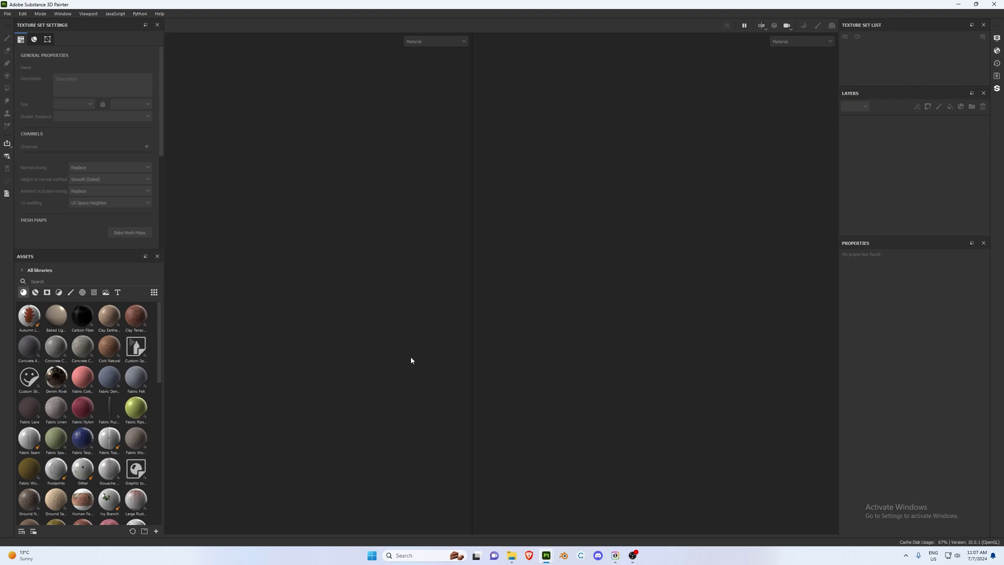
Start a new project and load the VIP_WEEK-001 Blender-export OBJ as its mesh file
{"action": "left_click", "coordinate": [8, 14]}
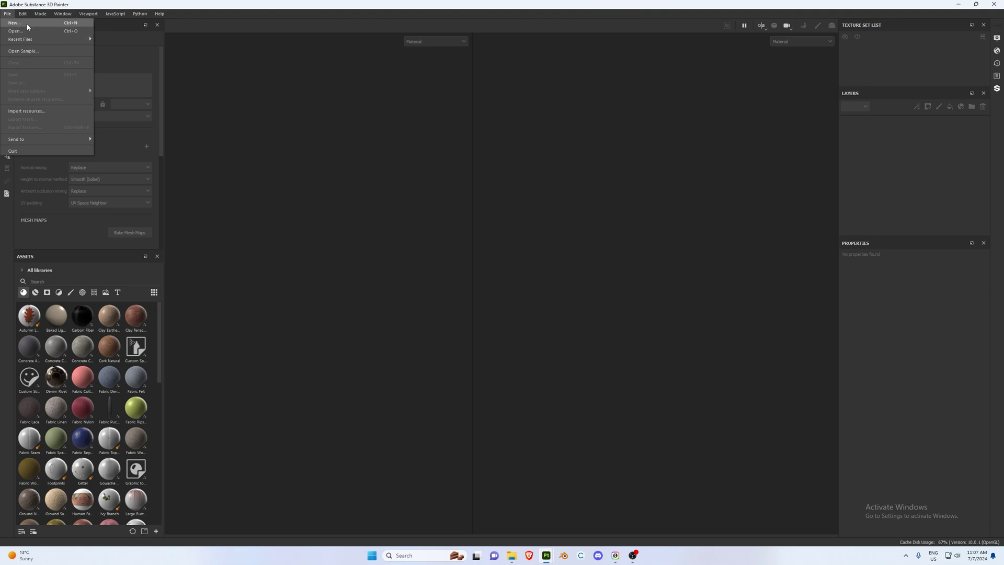
{"action": "left_click", "coordinate": [27, 27]}
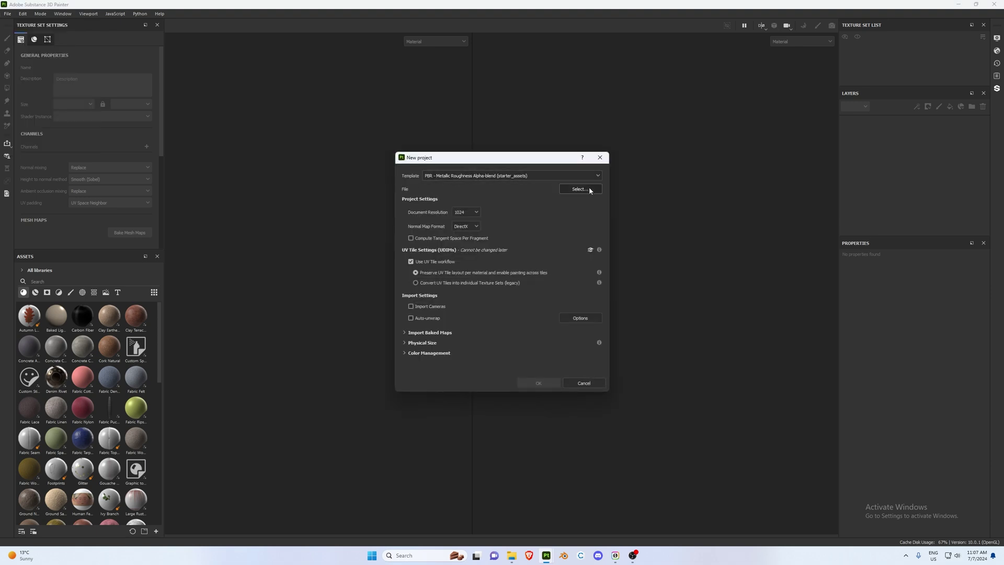
{"action": "left_click", "coordinate": [589, 189]}
{"action": "left_click", "coordinate": [523, 264]}
{"action": "left_click", "coordinate": [799, 433]}
Create the project with a 4096 document resolution and the OpenGL normal map format
{"action": "left_click", "coordinate": [465, 212]}
{"action": "left_click", "coordinate": [469, 261]}
{"action": "left_click", "coordinate": [471, 226]}
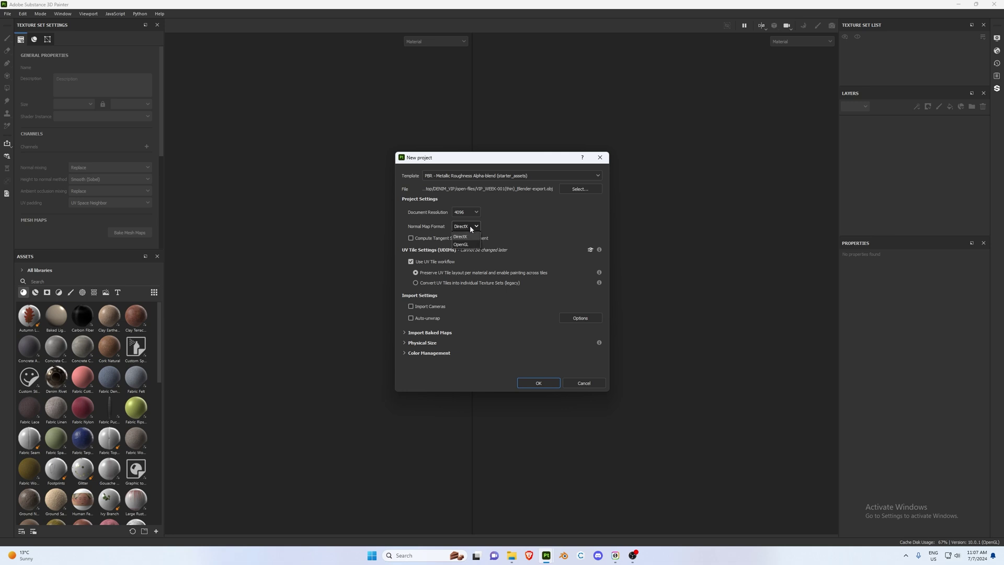
{"action": "left_click", "coordinate": [467, 244]}
{"action": "left_click", "coordinate": [532, 384]}
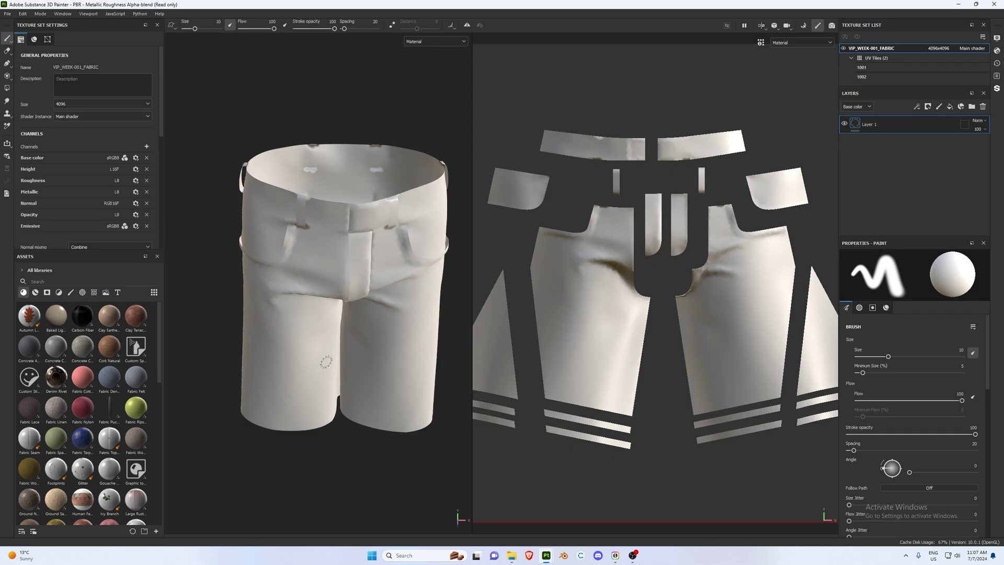
Delete the default paint layer, Layer 1, from the shorts' texture set
{"action": "left_click_drag", "start_coordinate": [326, 361], "coordinate": [314, 327], "text": "alt"}
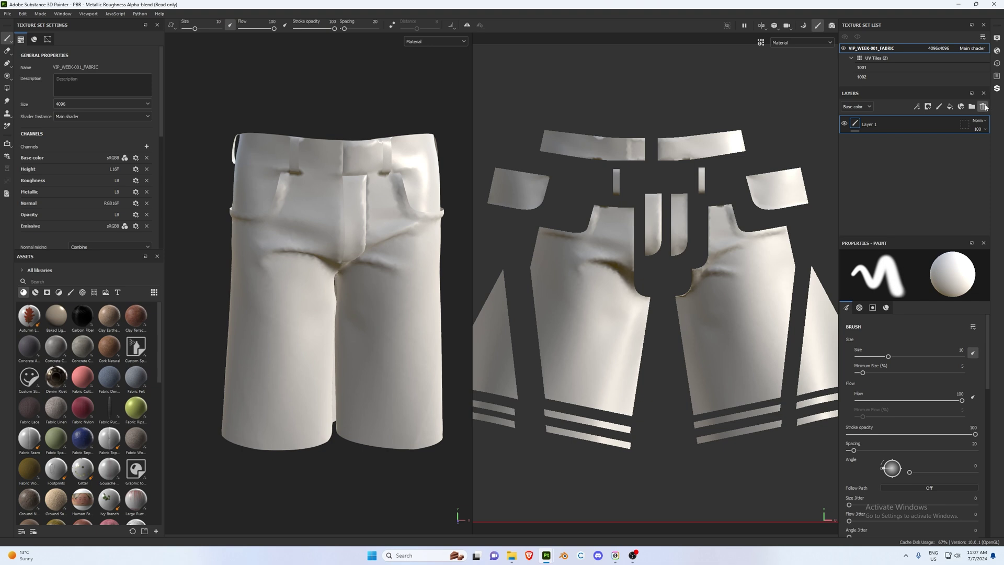
{"action": "left_click", "coordinate": [982, 107]}
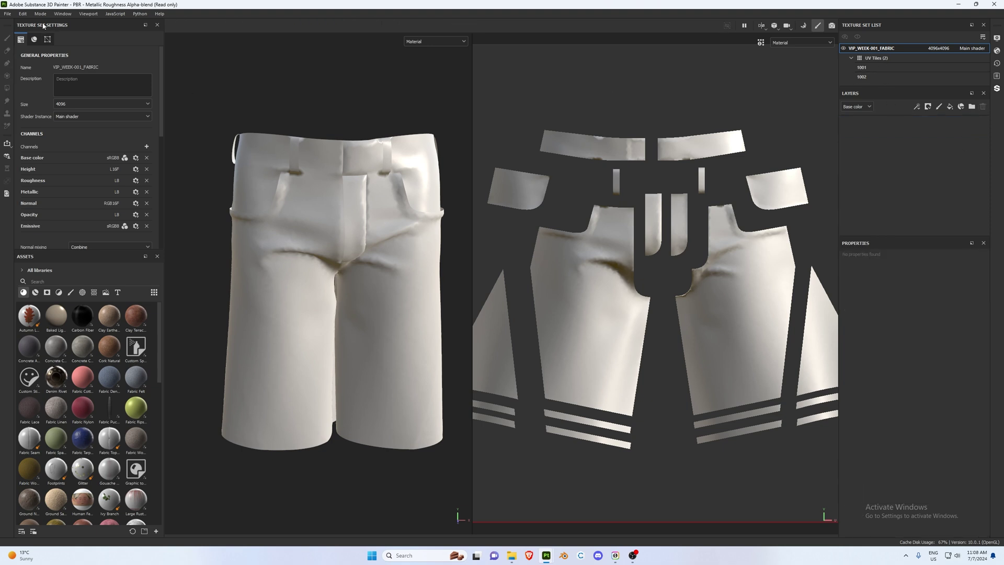
Open mesh map baking for the fabric texture set and set the output size to 4096
{"action": "scroll", "coordinate": [88, 158], "scroll_direction": "down", "scroll_amount": 2}
{"action": "scroll", "coordinate": [76, 157], "scroll_direction": "up", "scroll_amount": 1}
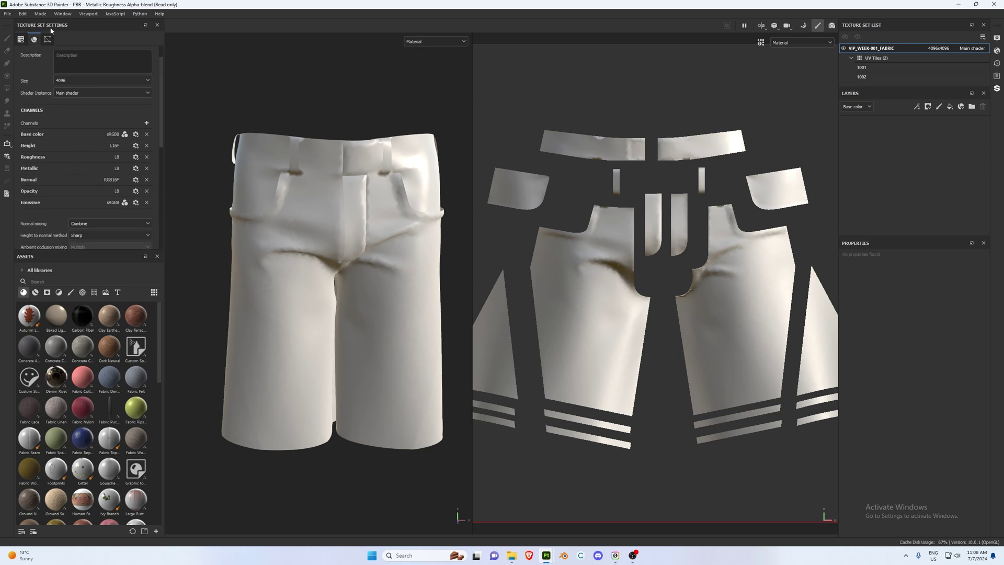
{"action": "scroll", "coordinate": [89, 123], "scroll_direction": "down", "scroll_amount": 5}
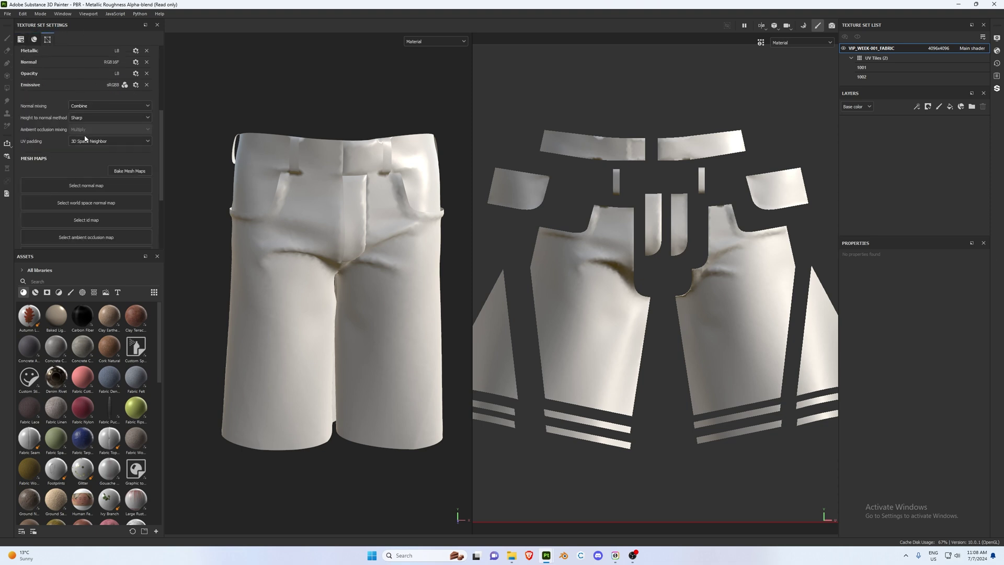
{"action": "left_click", "coordinate": [138, 171]}
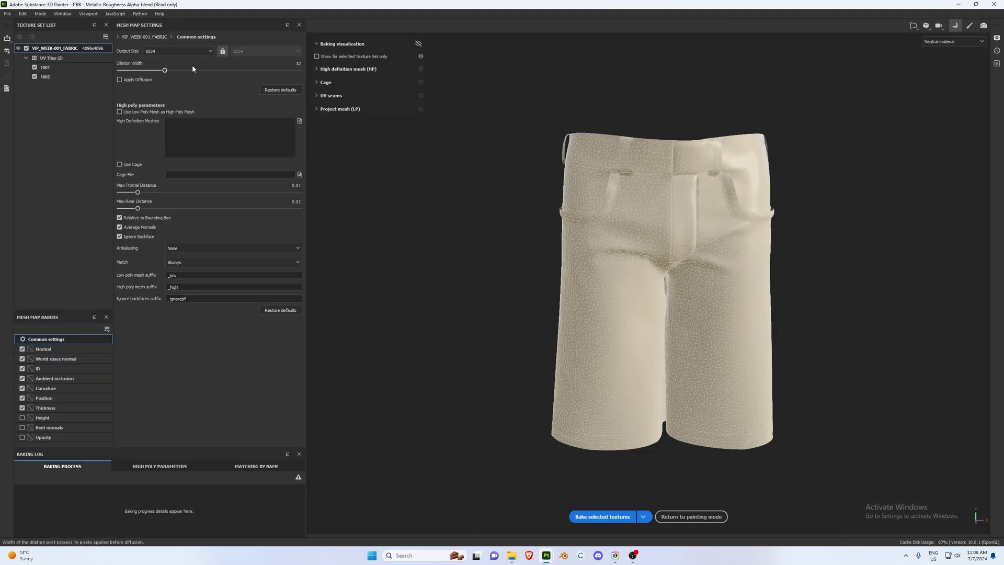
{"action": "left_click", "coordinate": [162, 52]}
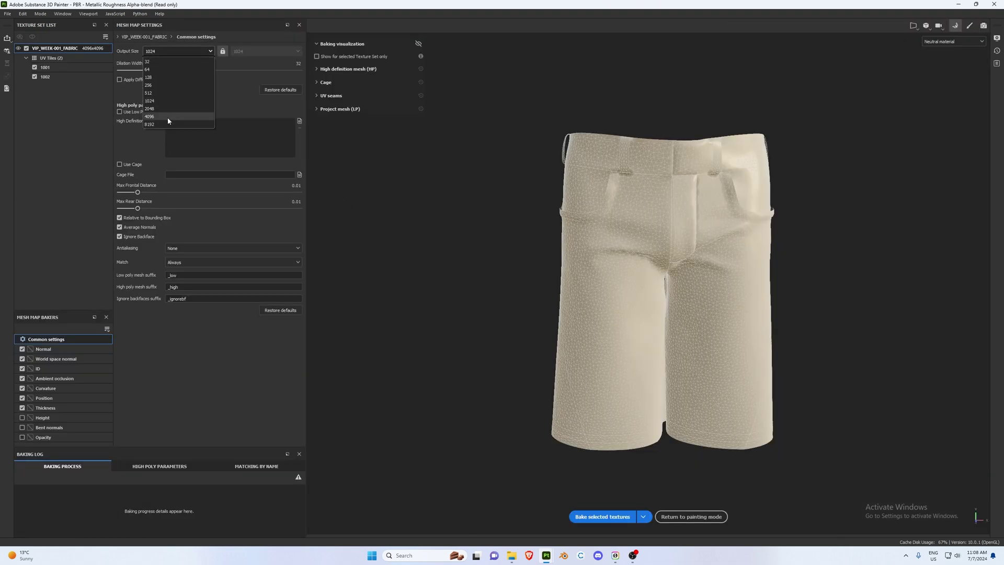
{"action": "left_click", "coordinate": [168, 117]}
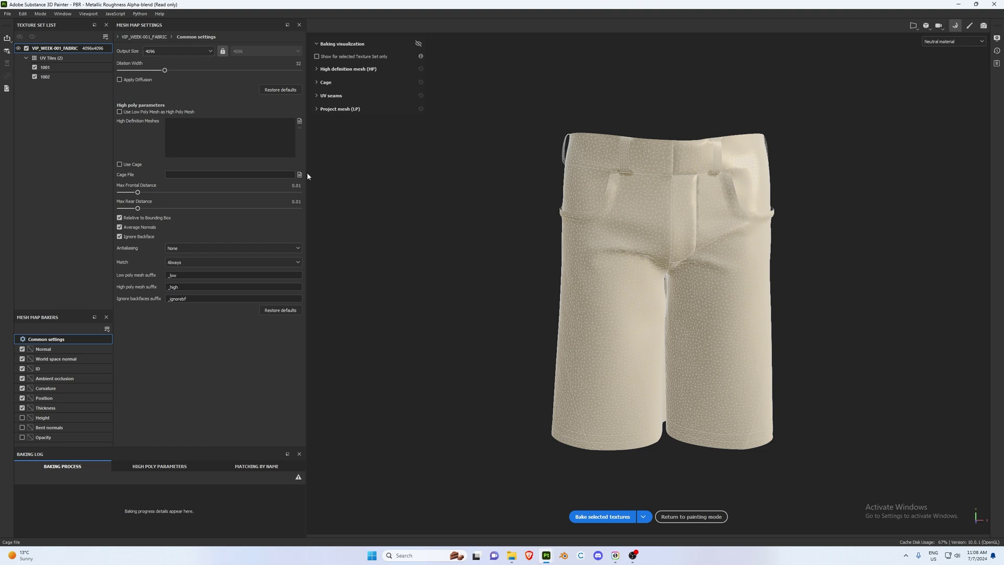
Bake the selected textures for both UV tiles and return to painting mode
{"action": "left_click", "coordinate": [609, 517]}
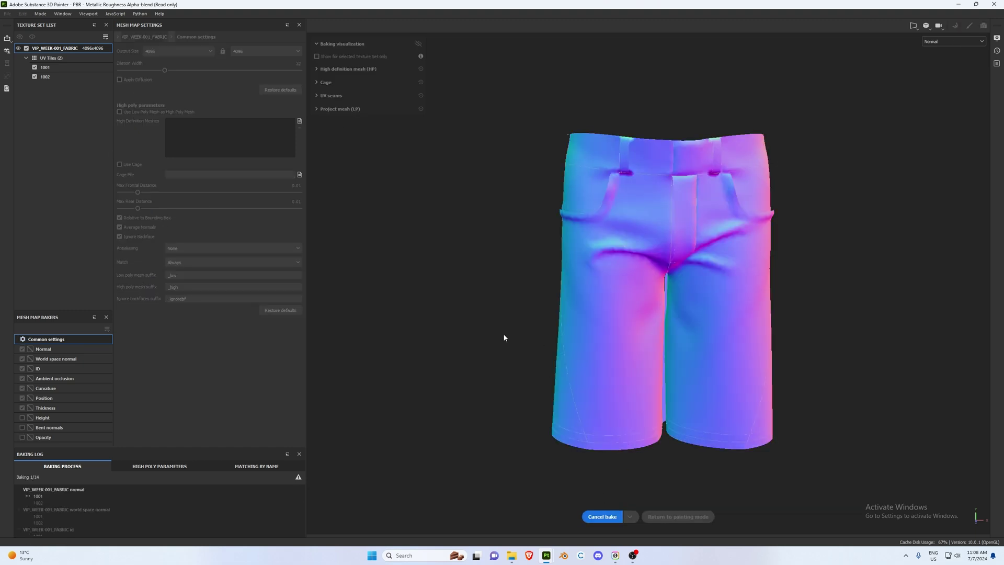
{"action": "mouse_move", "coordinate": [646, 307]}
{"action": "left_mouse_down", "text": "alt"}
{"action": "mouse_move", "coordinate": [882, 300]}
{"action": "mouse_move", "coordinate": [632, 312]}
{"action": "left_mouse_up", "text": "alt"}
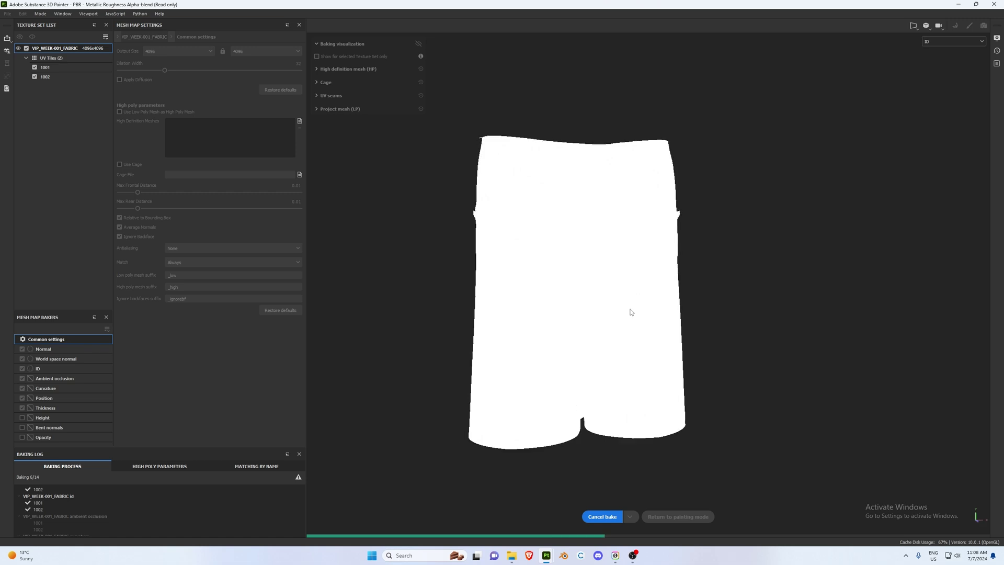
{"action": "left_click", "coordinate": [704, 518]}
Search the assets for denim and add the Fabric Denim material as a fill layer on the shorts
{"action": "mouse_move", "coordinate": [345, 313]}
{"action": "left_mouse_down", "text": "alt"}
{"action": "mouse_move", "coordinate": [235, 310]}
{"action": "mouse_move", "coordinate": [354, 315]}
{"action": "mouse_move", "coordinate": [343, 316]}
{"action": "left_mouse_up", "text": "alt"}
{"action": "key", "text": "f"}
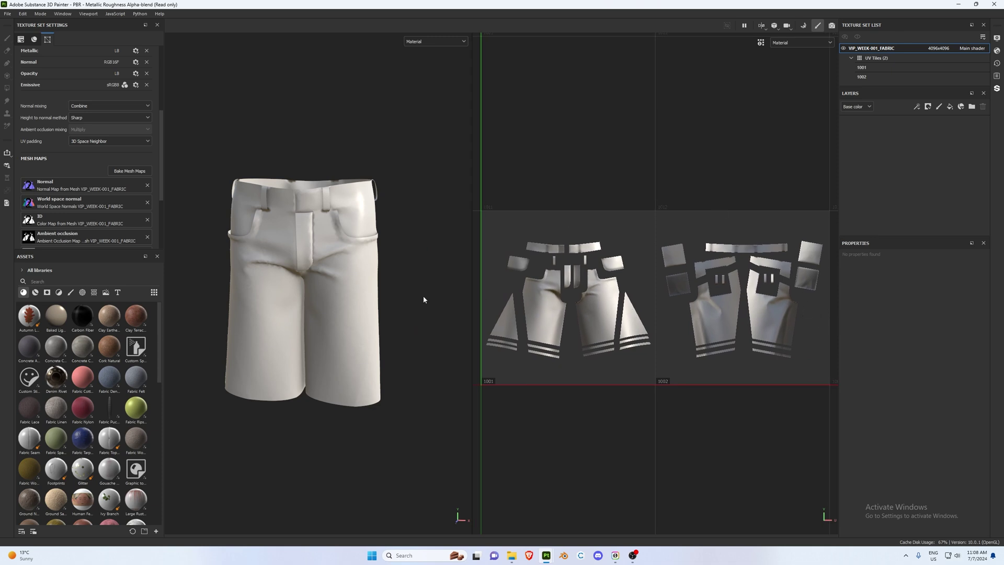
{"action": "key", "text": "alt"}
{"action": "middle_click_drag", "start_coordinate": [324, 327], "coordinate": [371, 333], "text": "alt"}
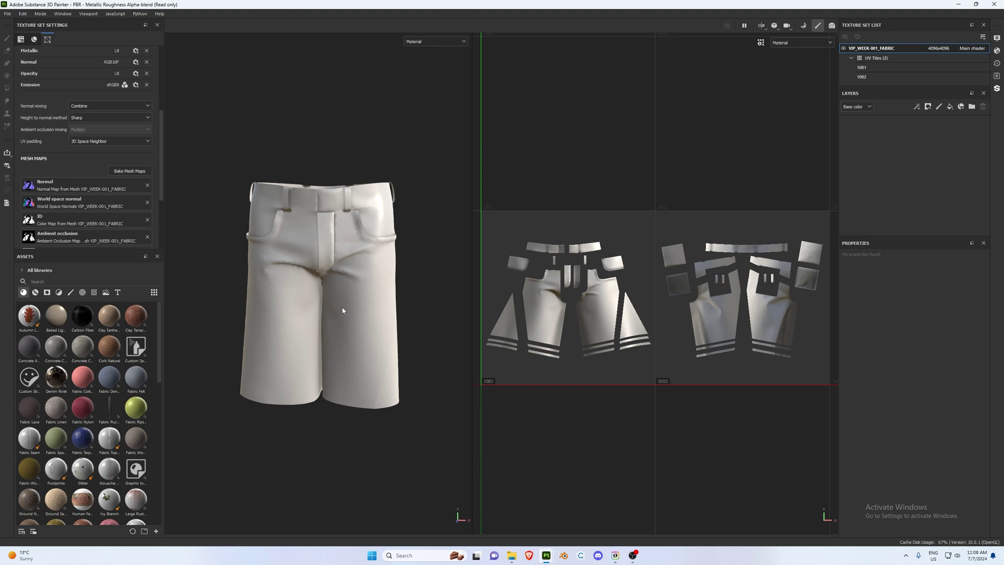
{"action": "left_click", "coordinate": [60, 281]}
{"action": "type", "text": "denim"}
{"action": "left_click_drag", "start_coordinate": [56, 315], "coordinate": [849, 155]}
Increase the Fabric Denim fill's UV tiling to about 7.67
{"action": "mouse_move", "coordinate": [313, 323]}
{"action": "left_mouse_down", "text": "alt"}
{"action": "mouse_move", "coordinate": [392, 331]}
{"action": "mouse_move", "coordinate": [325, 329]}
{"action": "left_mouse_up", "text": "alt"}
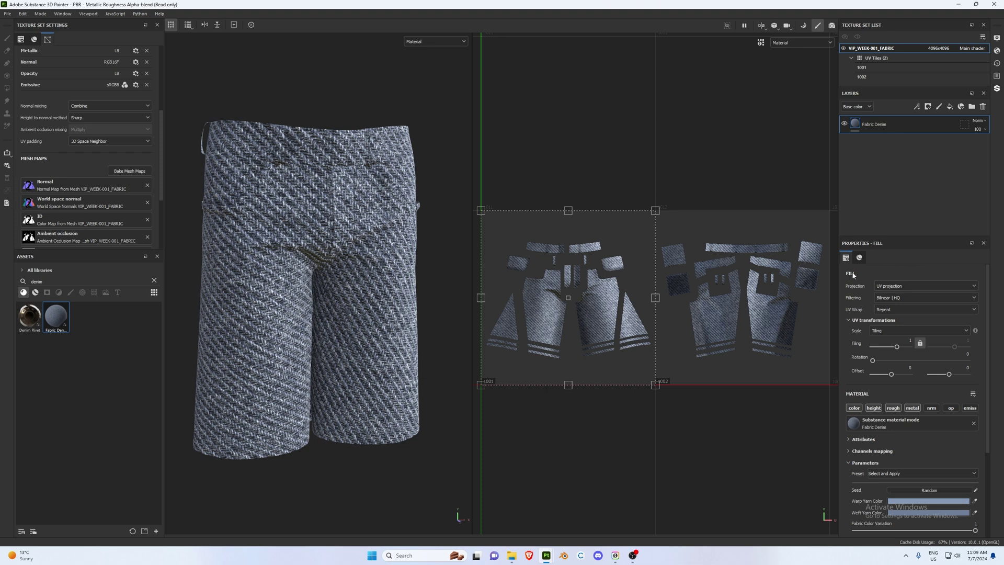
{"action": "left_click_drag", "start_coordinate": [896, 346], "coordinate": [903, 349]}
{"action": "left_click_drag", "start_coordinate": [428, 339], "coordinate": [292, 349], "text": "alt"}
{"action": "key", "text": "f"}
Rename the Fabric Denim layer to base_j.1
{"action": "double_click", "coordinate": [877, 125]}
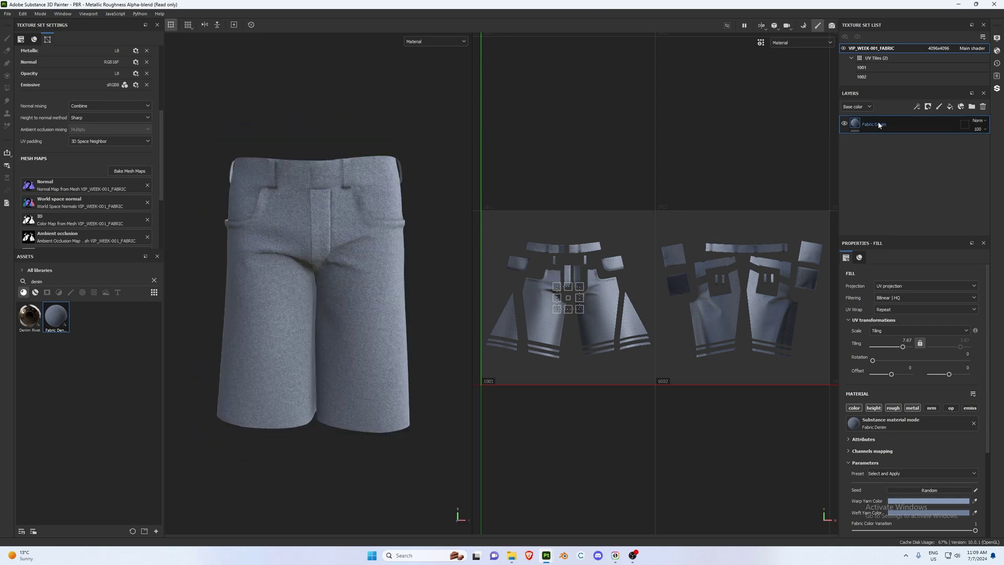
{"action": "type", "text": "base"}
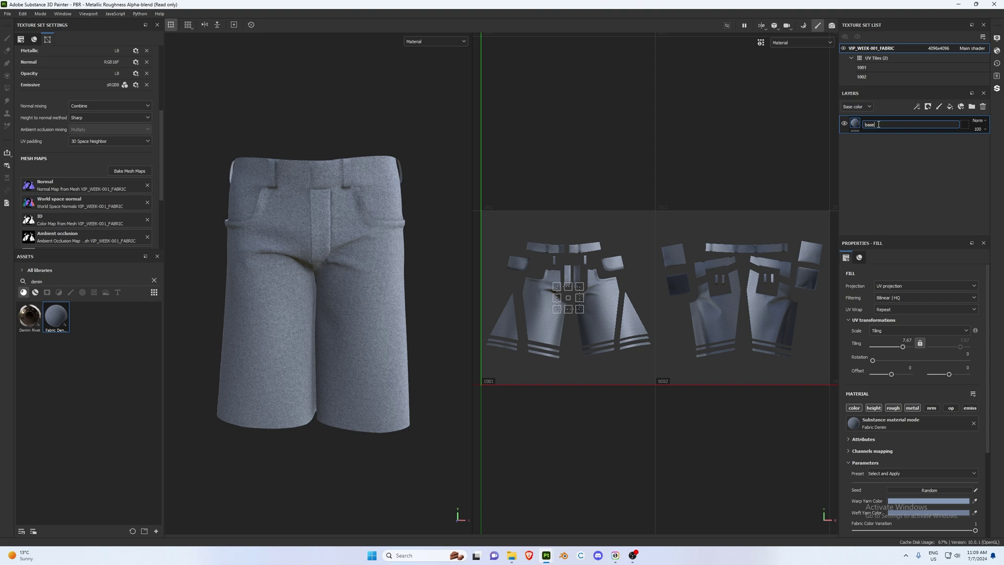
{"action": "type", "text": "_1"}
{"action": "key", "text": "Return"}
Copy and paste the base_j.1 layer and rename the copy to base_j.2
{"action": "right_click", "coordinate": [878, 126]}
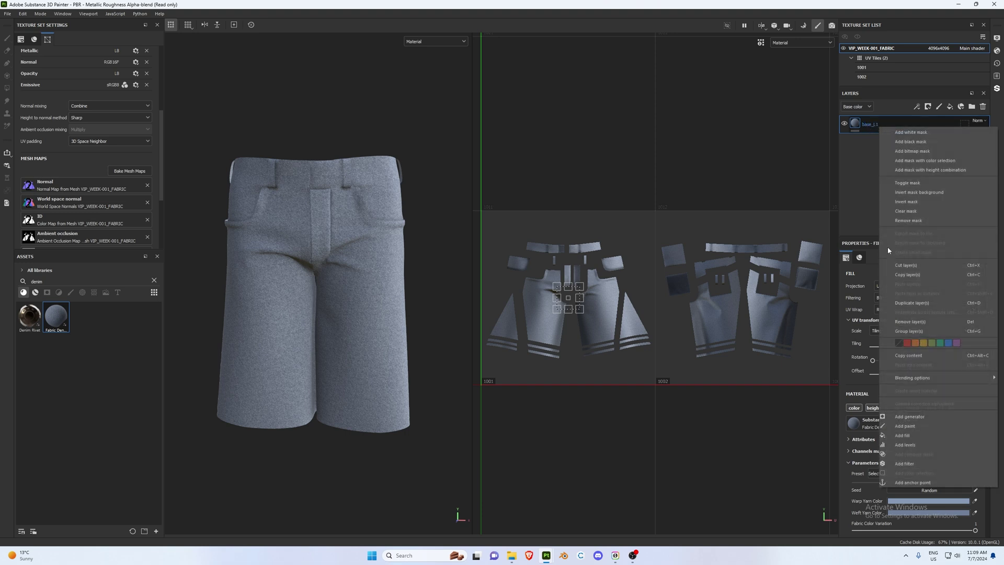
{"action": "left_click", "coordinate": [904, 275]}
{"action": "right_click", "coordinate": [862, 158]}
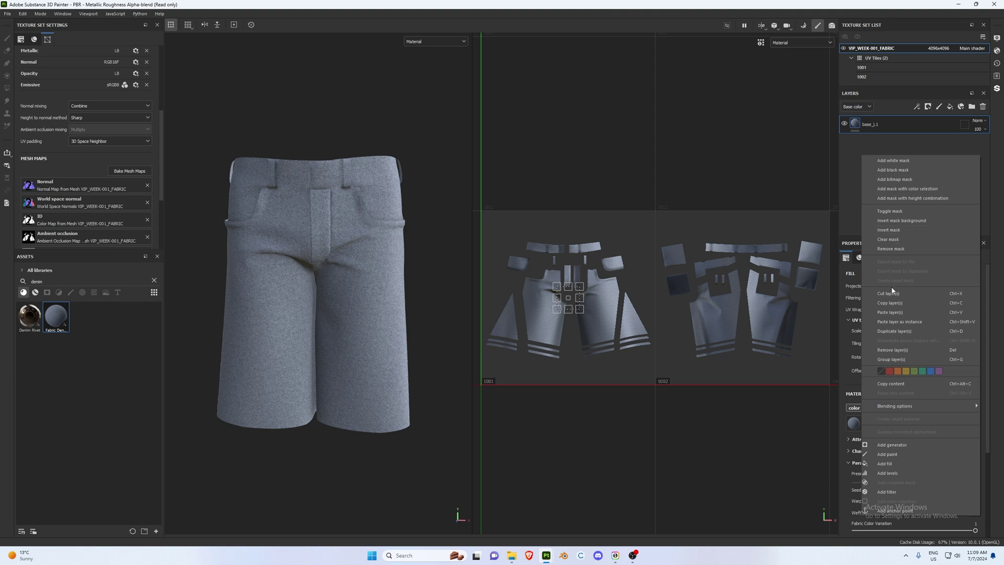
{"action": "left_click", "coordinate": [898, 312]}
{"action": "double_click", "coordinate": [883, 124]}
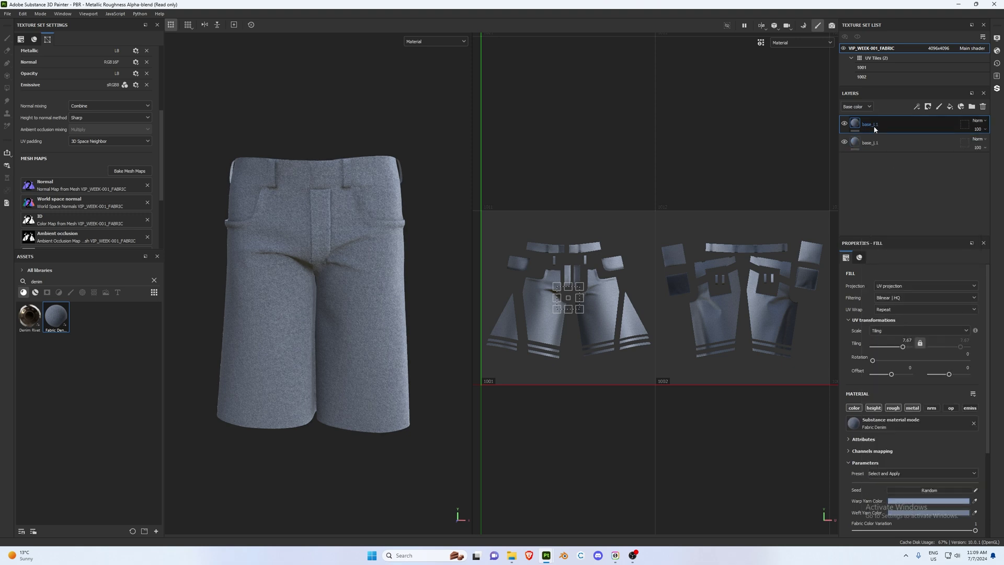
{"action": "key", "text": "Return"}
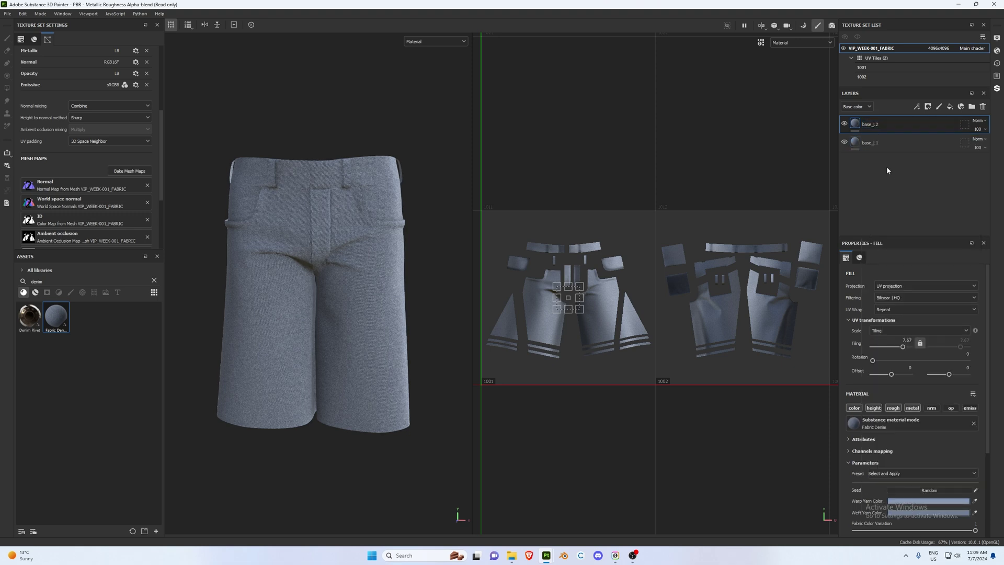
Add a black mask to the base_j.2 layer and hide the base_j.1 layer
{"action": "right_click", "coordinate": [872, 123]}
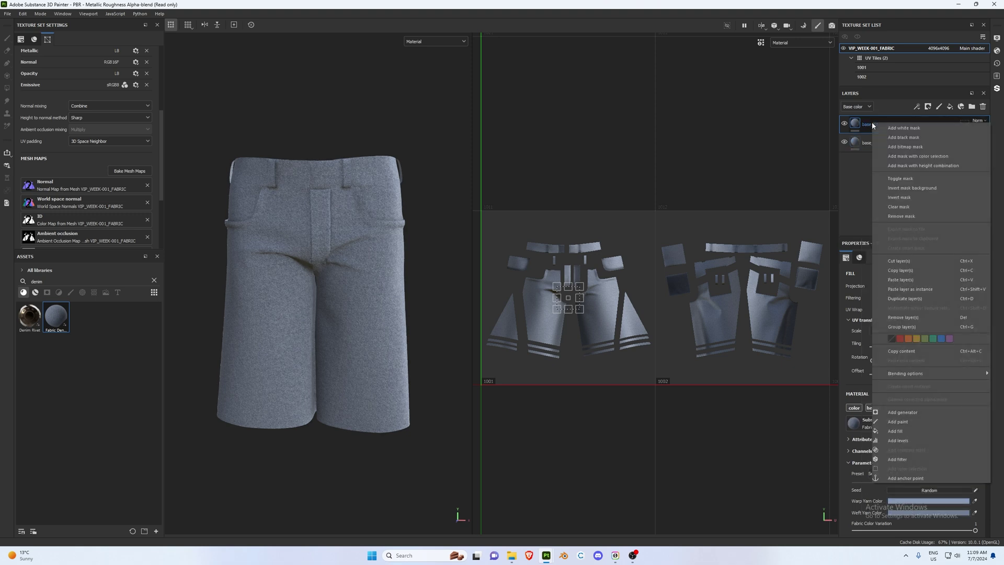
{"action": "left_click", "coordinate": [908, 139]}
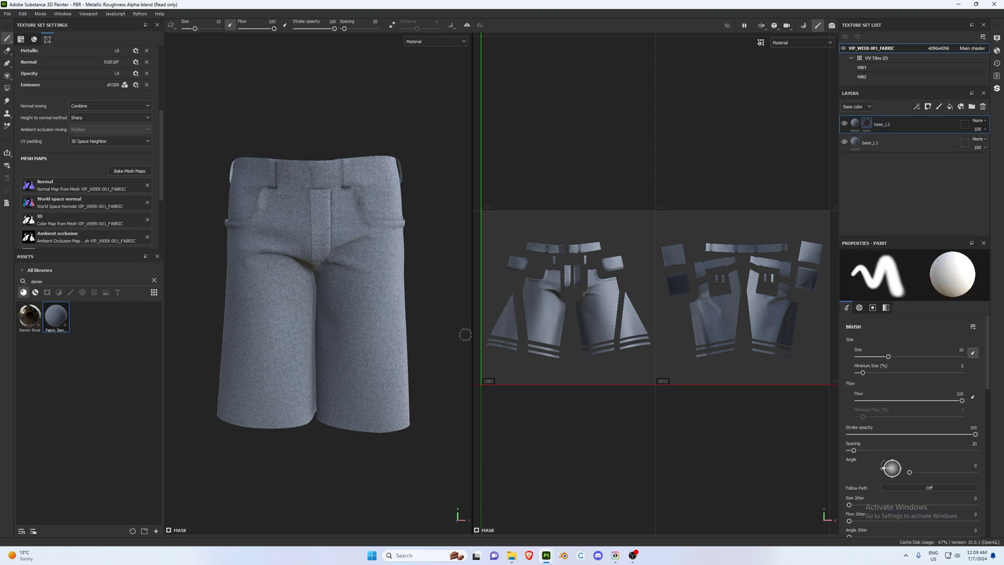
{"action": "scroll", "coordinate": [596, 348], "scroll_direction": "up", "scroll_amount": 2}
{"action": "middle_click_drag", "start_coordinate": [611, 349], "coordinate": [670, 352]}
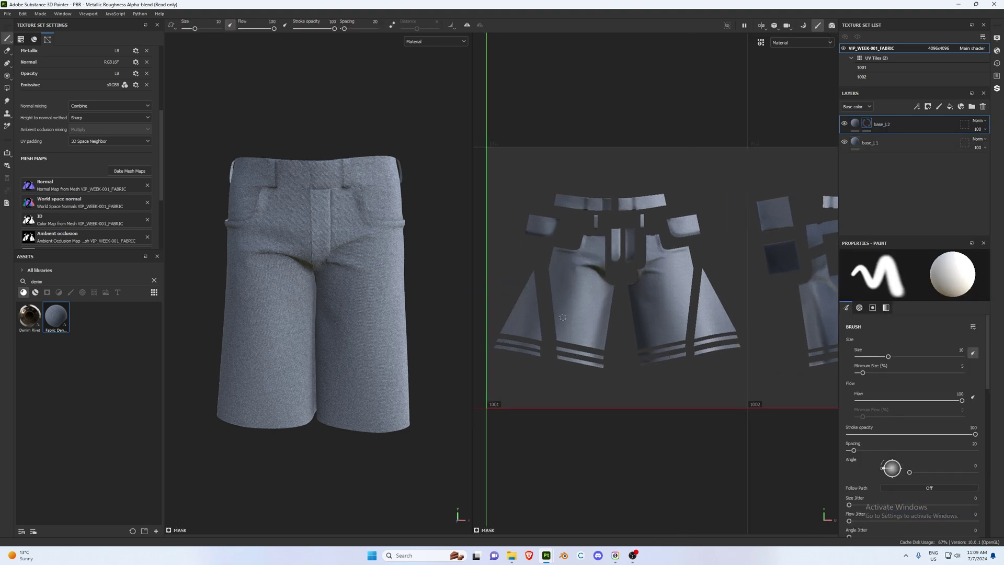
{"action": "middle_click_drag", "start_coordinate": [561, 316], "coordinate": [580, 316]}
{"action": "scroll", "coordinate": [507, 351], "scroll_direction": "up", "scroll_amount": 3}
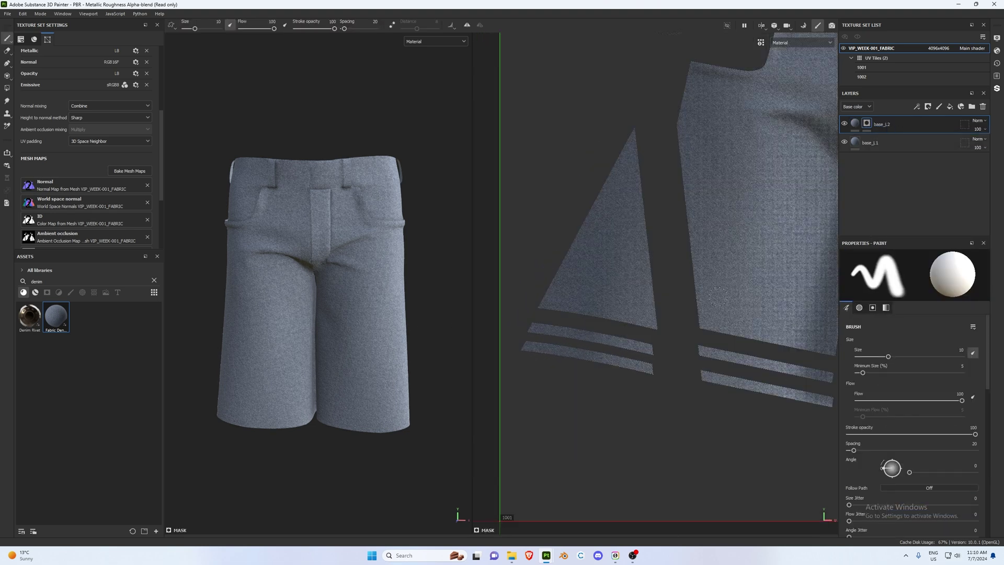
{"action": "left_click", "coordinate": [845, 143]}
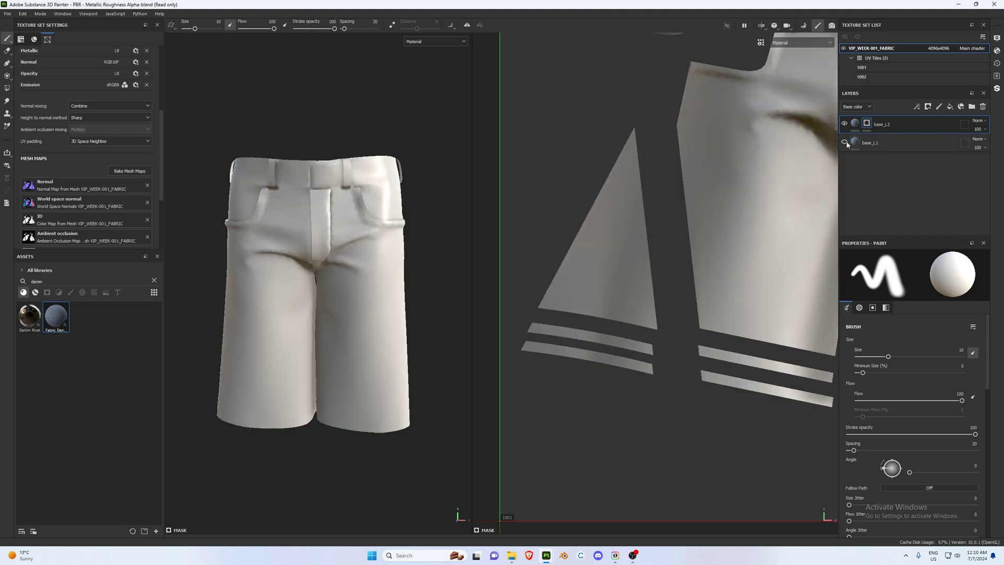
Paint the base_j.2 mask over the triangular side panels and their hem strips with UV brush alignment, and show base_j.1 again
{"action": "scroll", "coordinate": [887, 387], "scroll_direction": "down", "scroll_amount": 3}
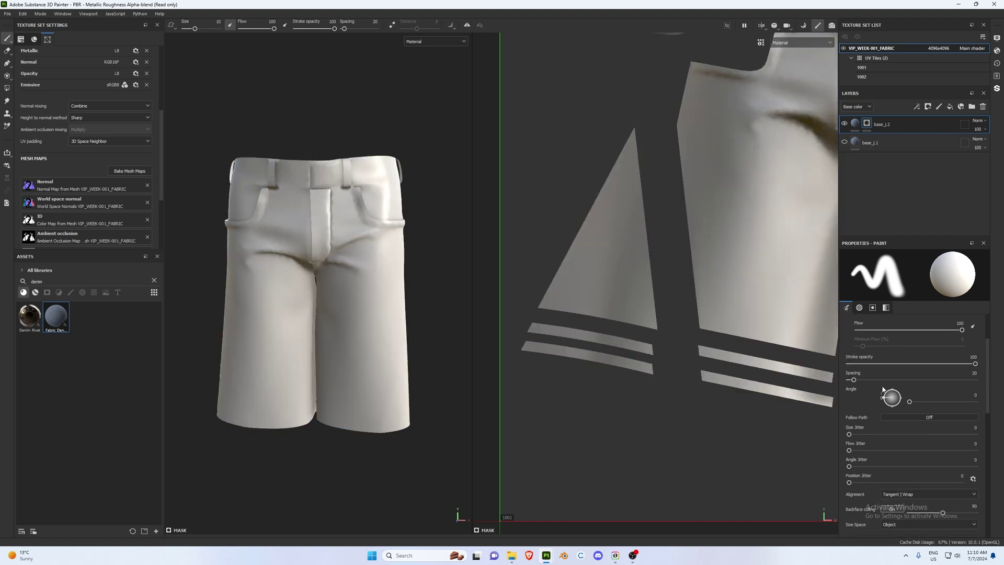
{"action": "scroll", "coordinate": [889, 421], "scroll_direction": "down", "scroll_amount": 1}
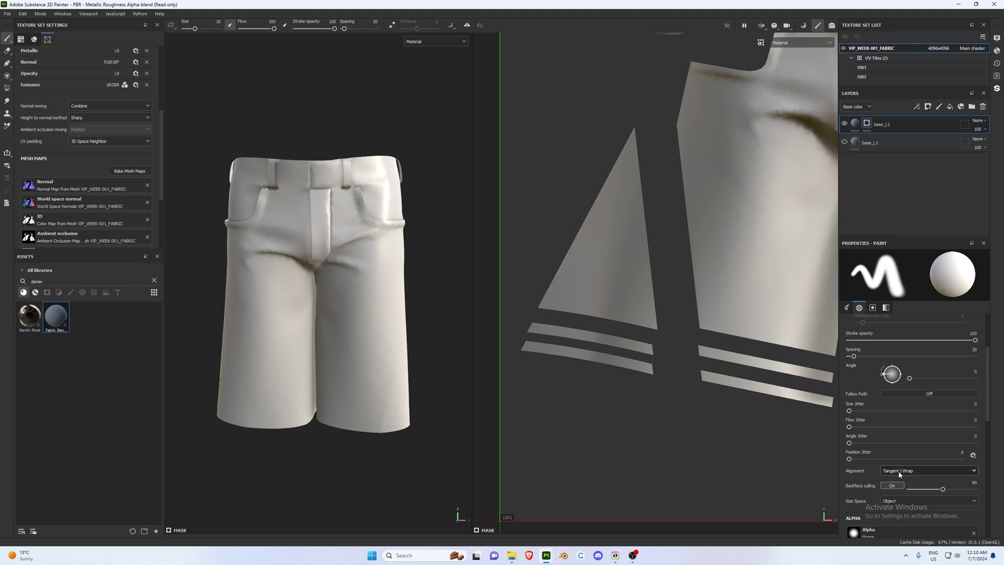
{"action": "left_click", "coordinate": [913, 474]}
{"action": "left_click", "coordinate": [911, 503]}
{"action": "mouse_move", "coordinate": [649, 325]}
{"action": "left_mouse_down"}
{"action": "mouse_move", "coordinate": [644, 284]}
{"action": "mouse_move", "coordinate": [634, 280]}
{"action": "mouse_move", "coordinate": [614, 319]}
{"action": "mouse_move", "coordinate": [593, 264]}
{"action": "mouse_move", "coordinate": [601, 293]}
{"action": "mouse_move", "coordinate": [580, 320]}
{"action": "mouse_move", "coordinate": [557, 274]}
{"action": "mouse_move", "coordinate": [546, 295]}
{"action": "left_mouse_up"}
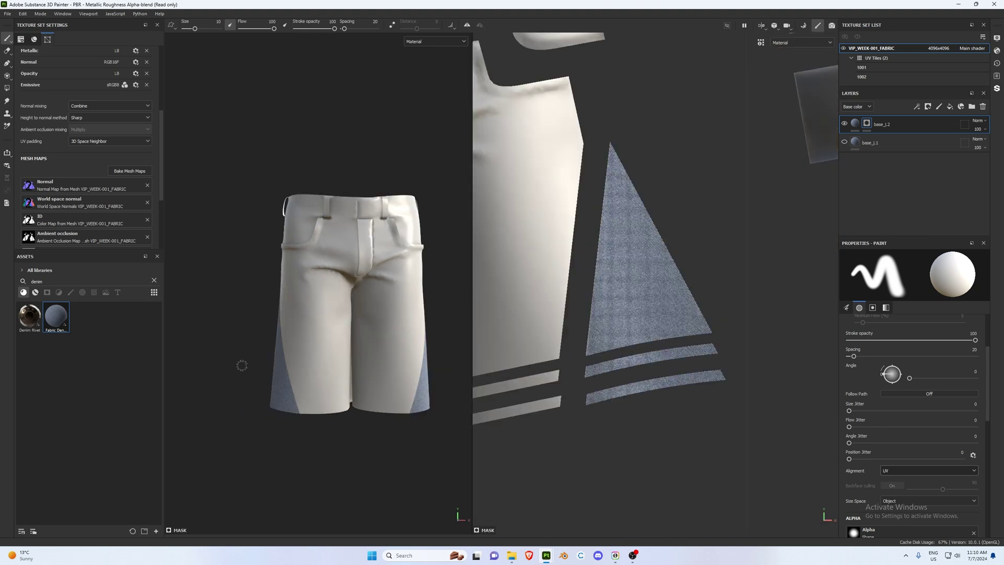
{"action": "left_click", "coordinate": [844, 141]}
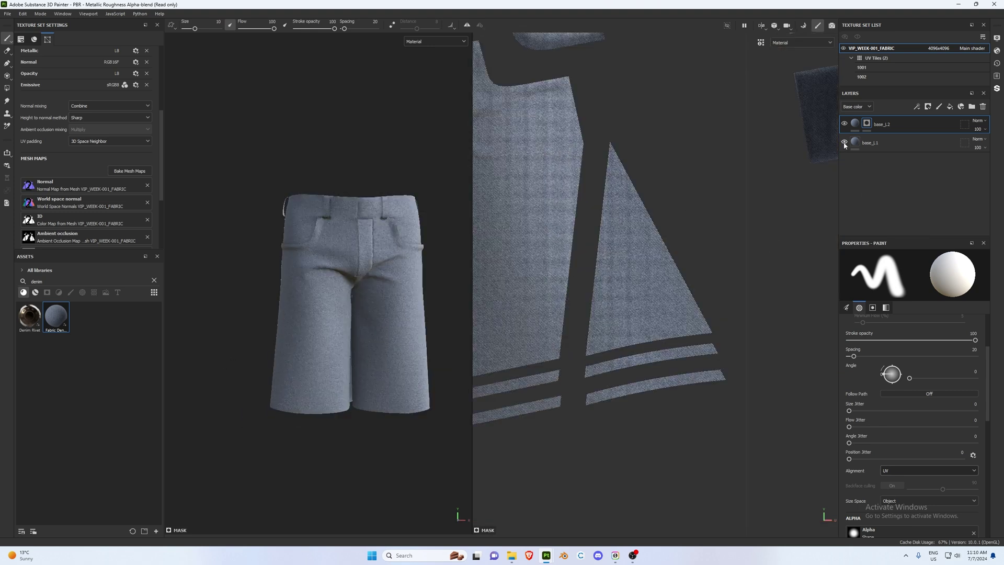
Set the Warp Yarn Color of the base_j.2 denim fill to a desaturated light grey
{"action": "left_click", "coordinate": [853, 141]}
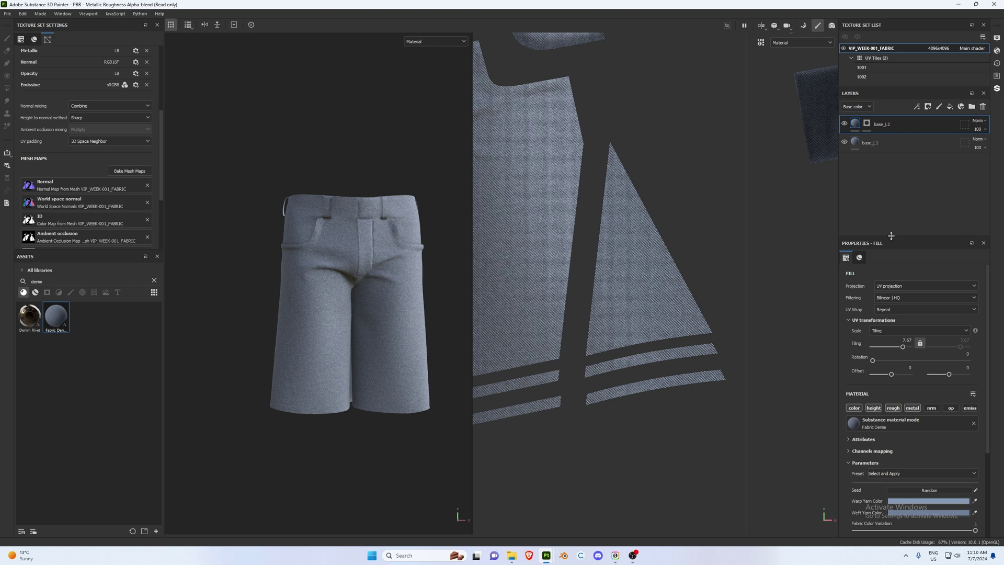
{"action": "left_click_drag", "start_coordinate": [891, 235], "coordinate": [891, 159]}
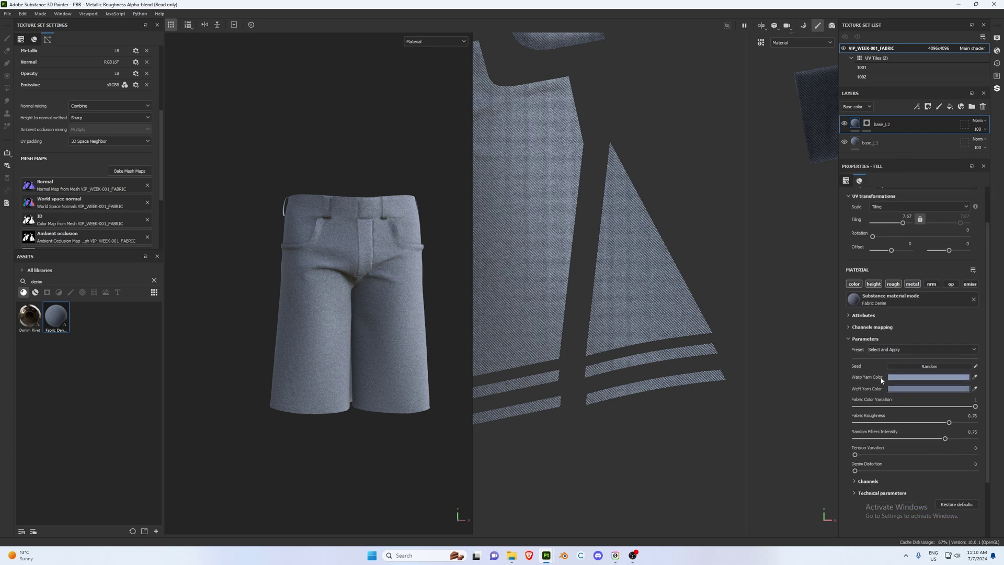
{"action": "left_click", "coordinate": [912, 377]}
{"action": "left_click_drag", "start_coordinate": [829, 429], "coordinate": [812, 430]}
{"action": "mouse_move", "coordinate": [354, 383]}
{"action": "left_mouse_down", "text": "alt"}
{"action": "mouse_move", "coordinate": [387, 365]}
{"action": "mouse_move", "coordinate": [337, 369]}
{"action": "left_mouse_up", "text": "alt"}
Set the Weft Yarn Color of the base_j.2 denim fill to a desaturated mid grey
{"action": "left_click", "coordinate": [916, 389]}
{"action": "left_click_drag", "start_coordinate": [830, 437], "coordinate": [809, 440]}
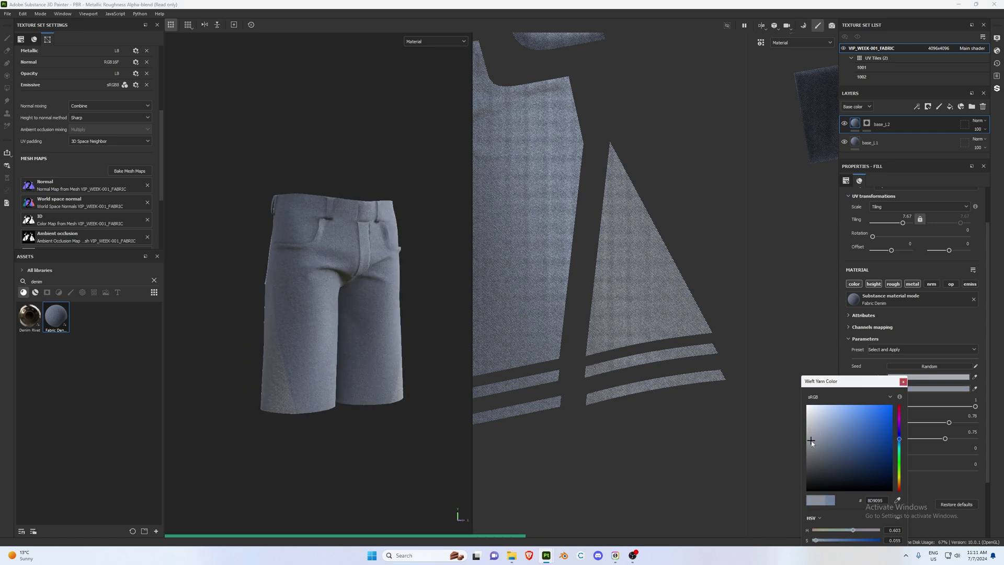
{"action": "mouse_move", "coordinate": [306, 346]}
{"action": "left_mouse_down", "text": "alt"}
{"action": "mouse_move", "coordinate": [224, 349]}
{"action": "mouse_move", "coordinate": [433, 375]}
{"action": "left_mouse_up", "text": "alt"}
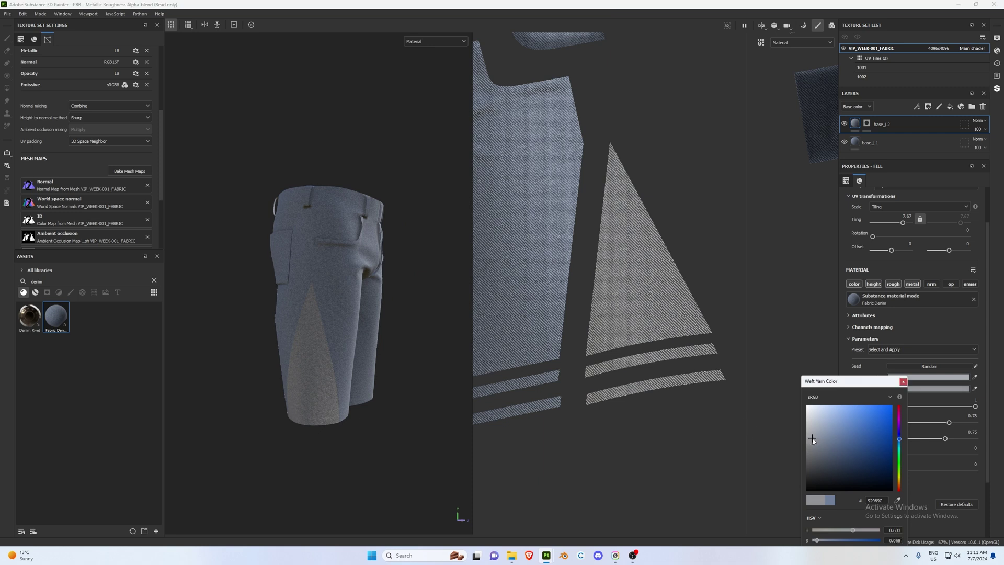
Set the Warp and Weft Yarn Colors of the base_j.1 denim fill to desaturated grey-blue tones
{"action": "left_click", "coordinate": [888, 143]}
{"action": "left_click", "coordinate": [905, 376]}
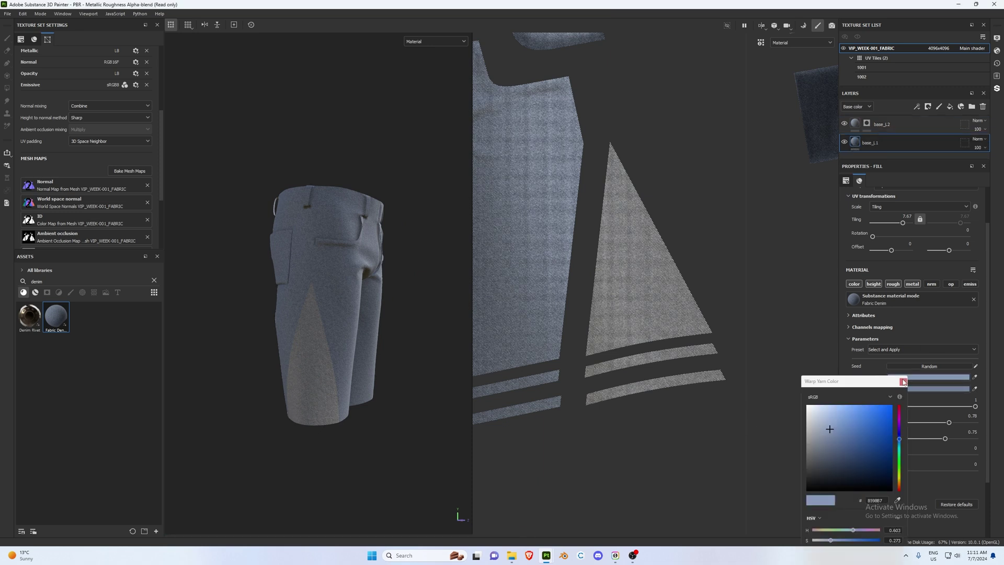
{"action": "left_click", "coordinate": [825, 439]}
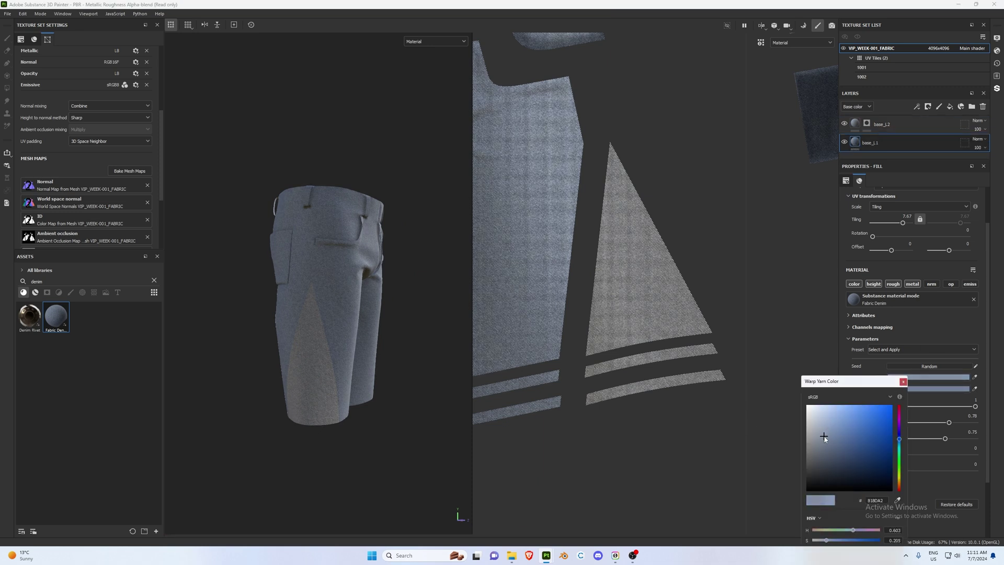
{"action": "left_click_drag", "start_coordinate": [450, 358], "coordinate": [338, 354], "text": "alt"}
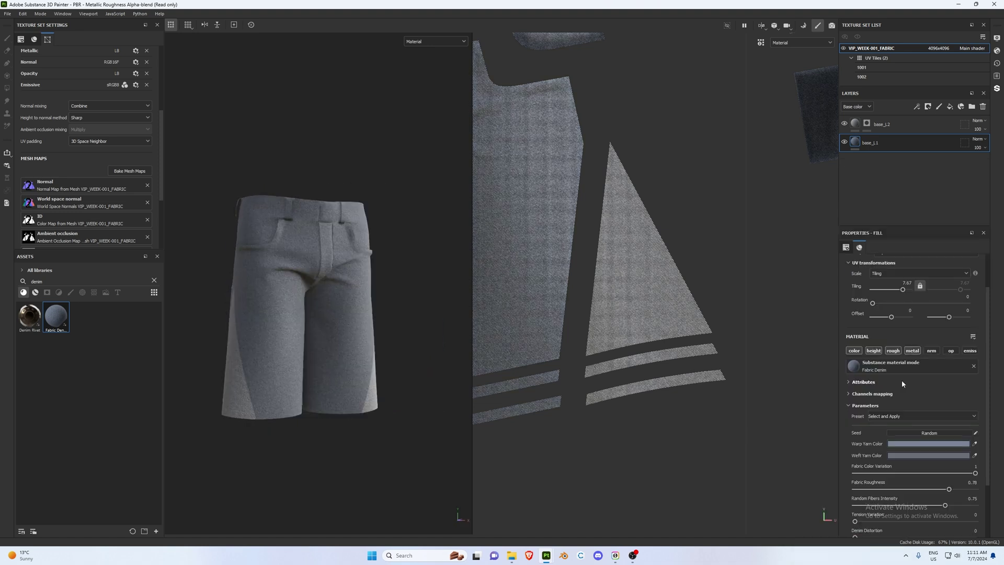
Create a layer folder named base_layer and move base_j.2 and base_j.1 into it
{"action": "left_click", "coordinate": [971, 106]}
{"action": "double_click", "coordinate": [878, 124]}
{"action": "type", "text": "base_layer"}
{"action": "key", "text": "Return"}
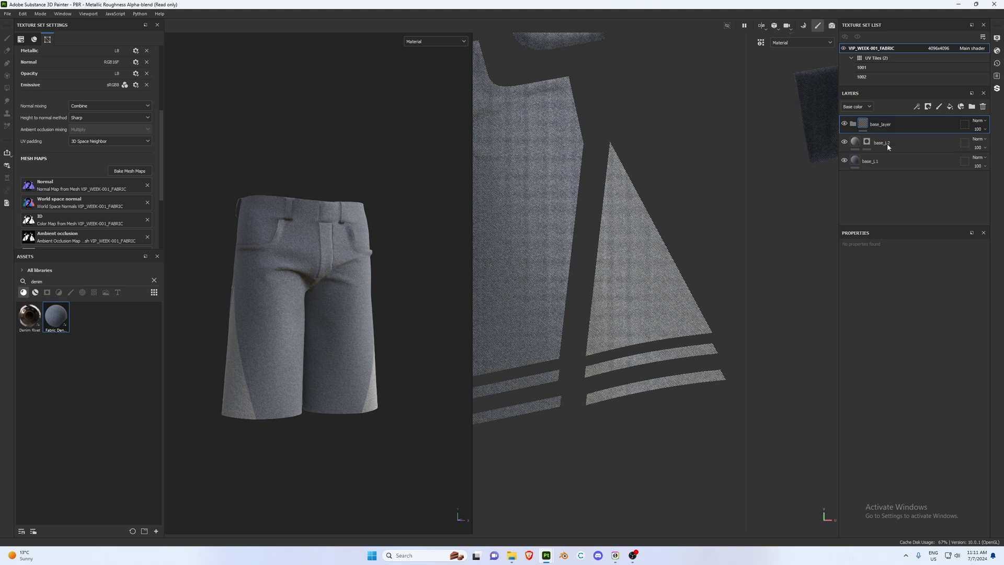
{"action": "left_click", "coordinate": [887, 143]}
{"action": "left_click", "coordinate": [882, 159], "text": "shift"}
{"action": "left_click_drag", "start_coordinate": [882, 142], "coordinate": [878, 128]}
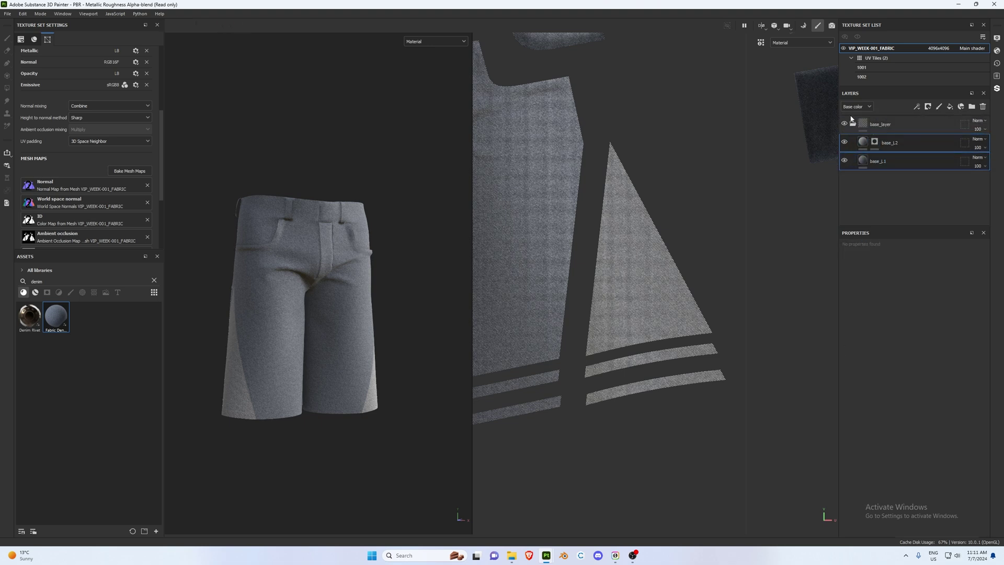
Save the project as VIP_WEEK-001 in the sub-exports folder, replacing the existing file
{"action": "left_click", "coordinate": [7, 13]}
{"action": "left_click", "coordinate": [33, 80]}
{"action": "left_click", "coordinate": [92, 78]}
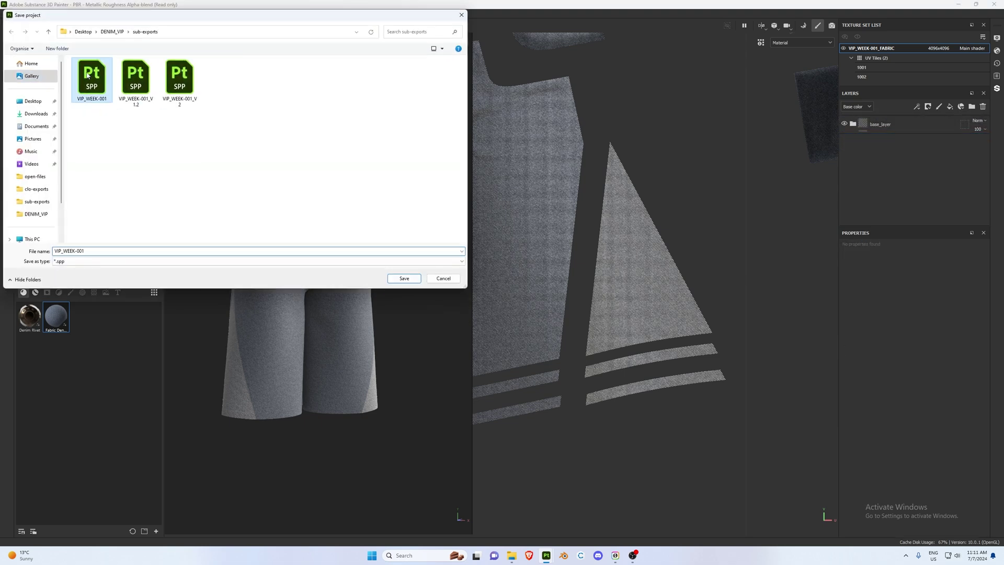
{"action": "left_click", "coordinate": [409, 281]}
{"action": "left_click", "coordinate": [523, 278]}
{"action": "left_click_drag", "start_coordinate": [246, 320], "coordinate": [435, 344], "text": "alt"}
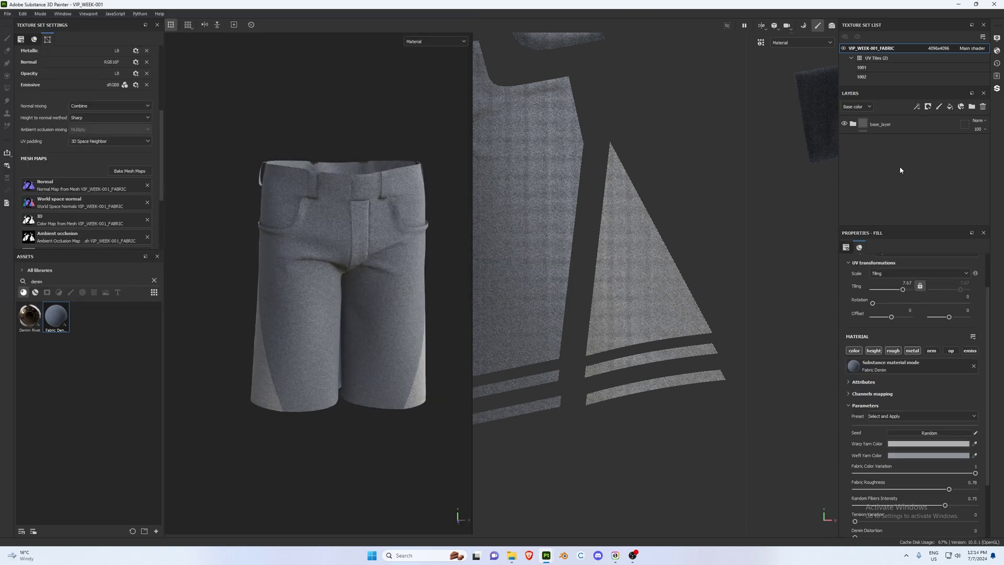
Add a fill layer named dirt above the base_layer folder and give it a Dirt generator
{"action": "left_click", "coordinate": [895, 130]}
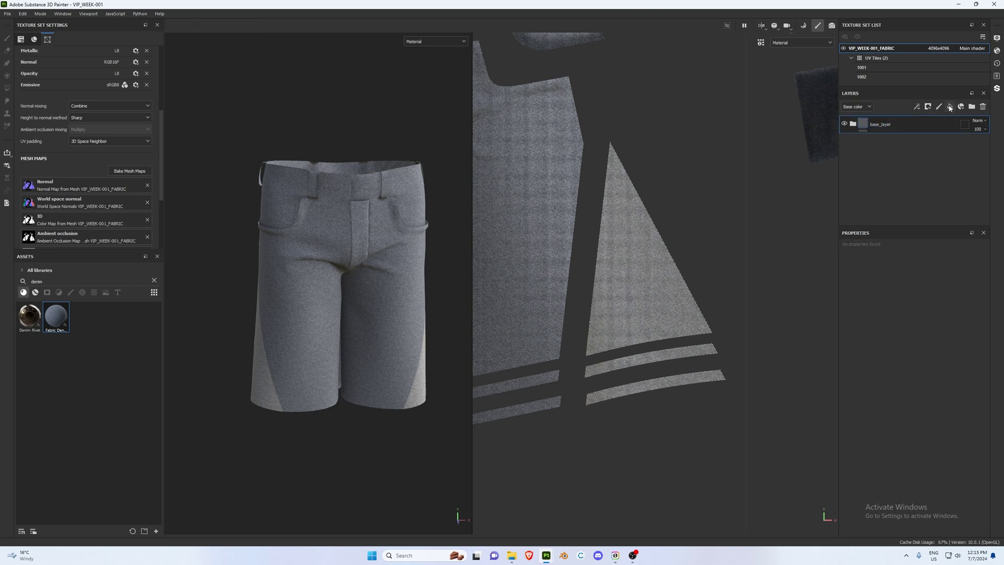
{"action": "left_click", "coordinate": [949, 107]}
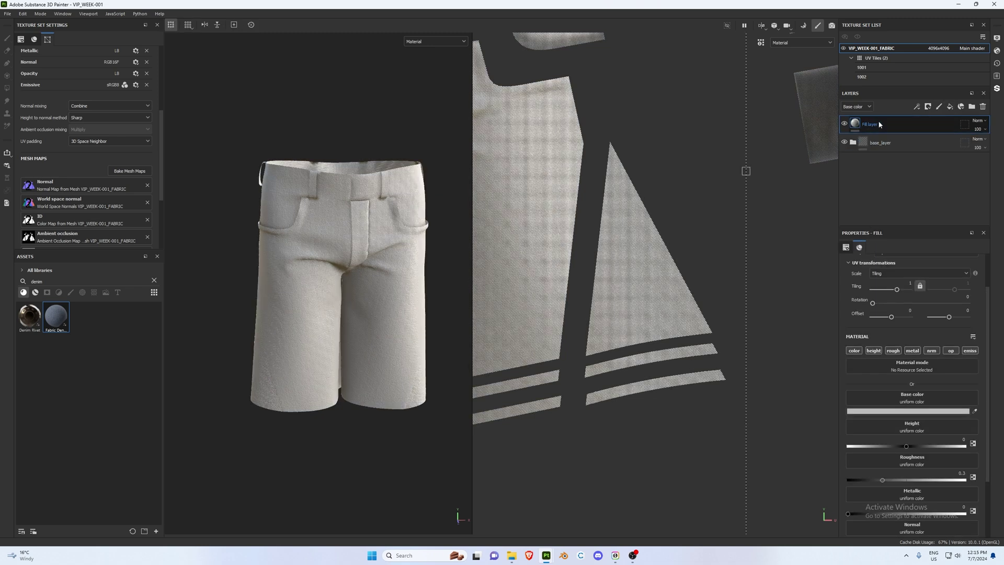
{"action": "right_click", "coordinate": [859, 122]}
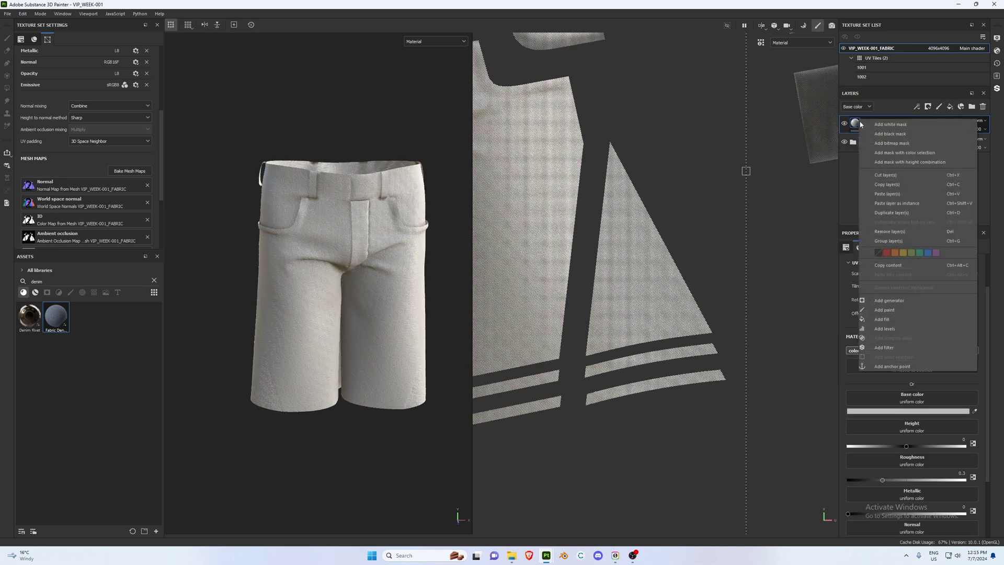
{"action": "left_click", "coordinate": [895, 301]}
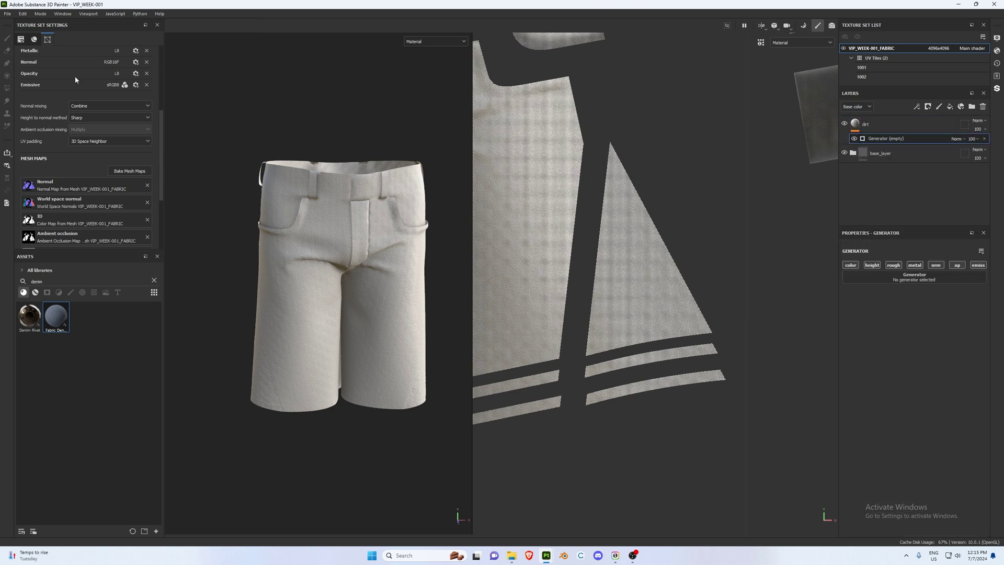
{"action": "left_click", "coordinate": [908, 278]}
{"action": "left_click", "coordinate": [902, 327]}
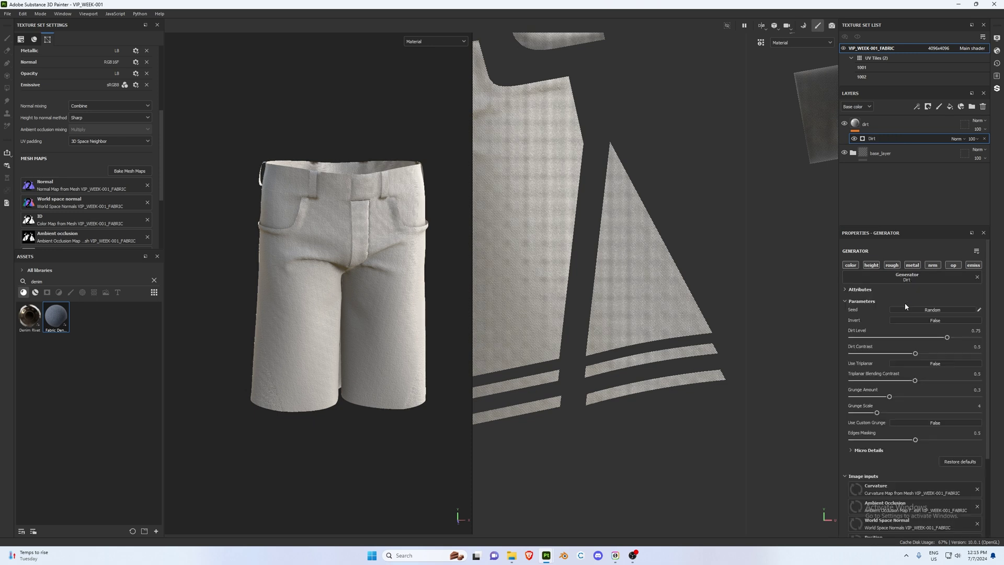
Disable the height, rough, metal, nrm and op channels of the dirt fill layer
{"action": "left_click", "coordinate": [922, 125]}
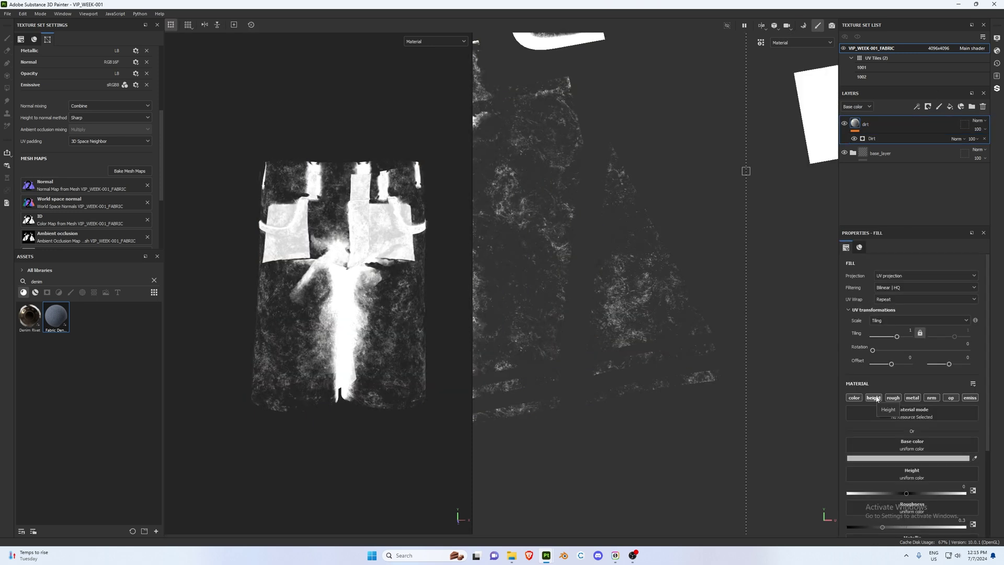
{"action": "left_click", "coordinate": [873, 397]}
{"action": "left_click", "coordinate": [893, 397]}
{"action": "left_click", "coordinate": [912, 397]}
{"action": "left_click", "coordinate": [931, 397]}
{"action": "left_click", "coordinate": [949, 397]}
Set the Dirt generator to Dirt Level 0.65, Dirt Contrast 0.18, Grunge Amount 0.23 and Edges Masking 0.37
{"action": "left_click", "coordinate": [909, 139]}
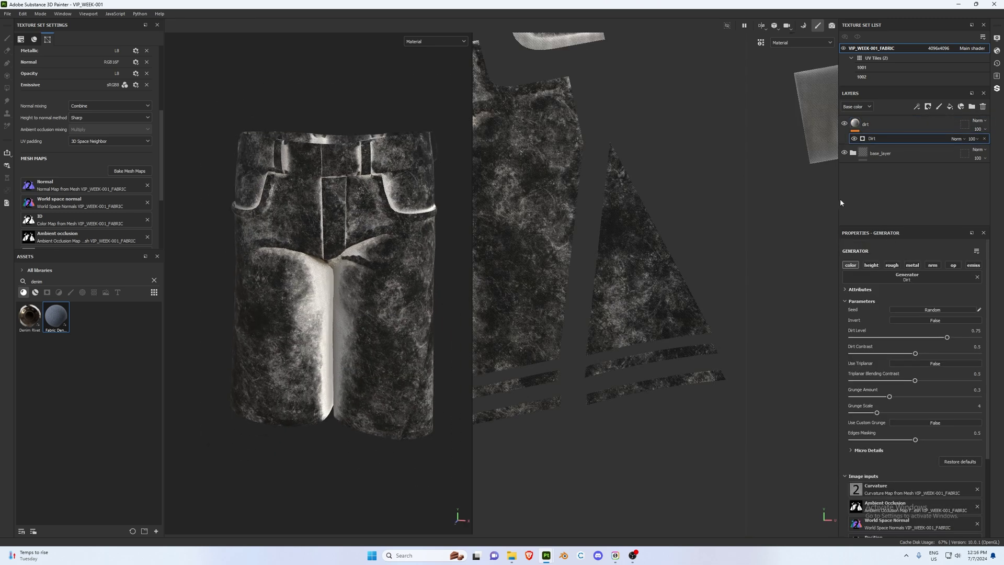
{"action": "left_click_drag", "start_coordinate": [840, 202], "coordinate": [757, 204]}
{"action": "left_click_drag", "start_coordinate": [926, 338], "coordinate": [911, 341]}
{"action": "left_click_drag", "start_coordinate": [907, 339], "coordinate": [806, 355]}
{"action": "left_click_drag", "start_coordinate": [832, 396], "coordinate": [821, 397]}
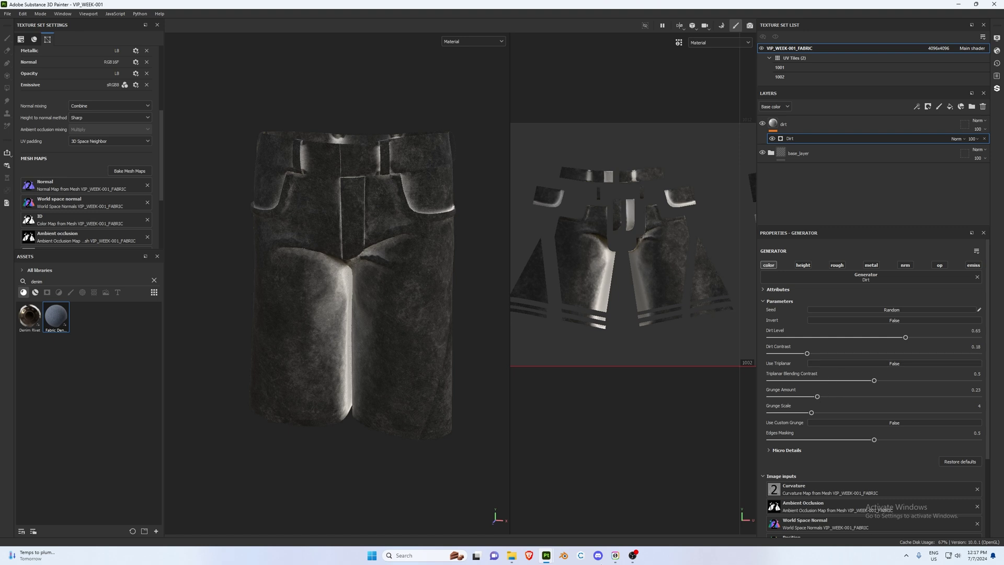
{"action": "left_click_drag", "start_coordinate": [874, 440], "coordinate": [847, 444]}
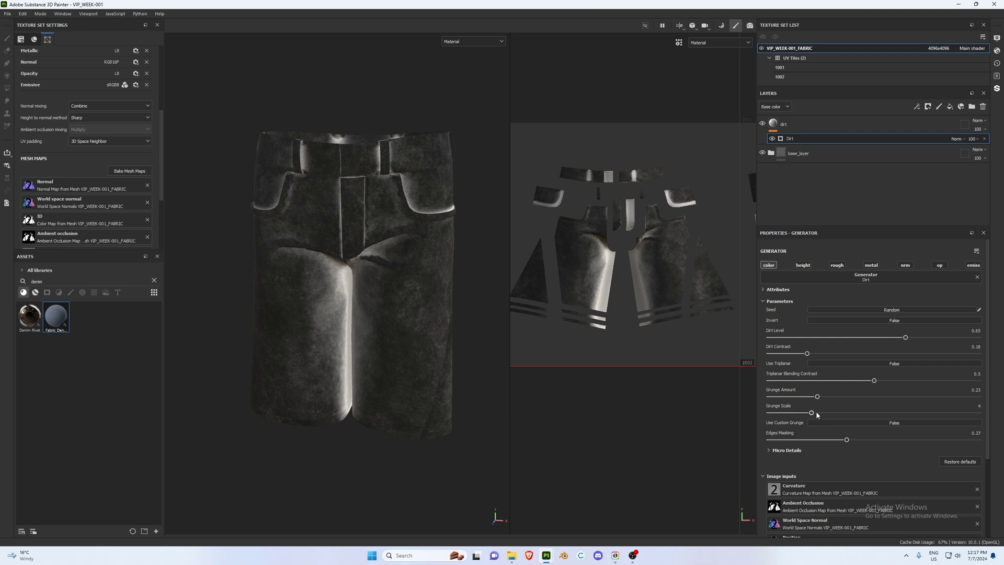
Set the dirt layer's blending mode to Soft light and its opacity to 54
{"action": "left_click", "coordinate": [982, 124]}
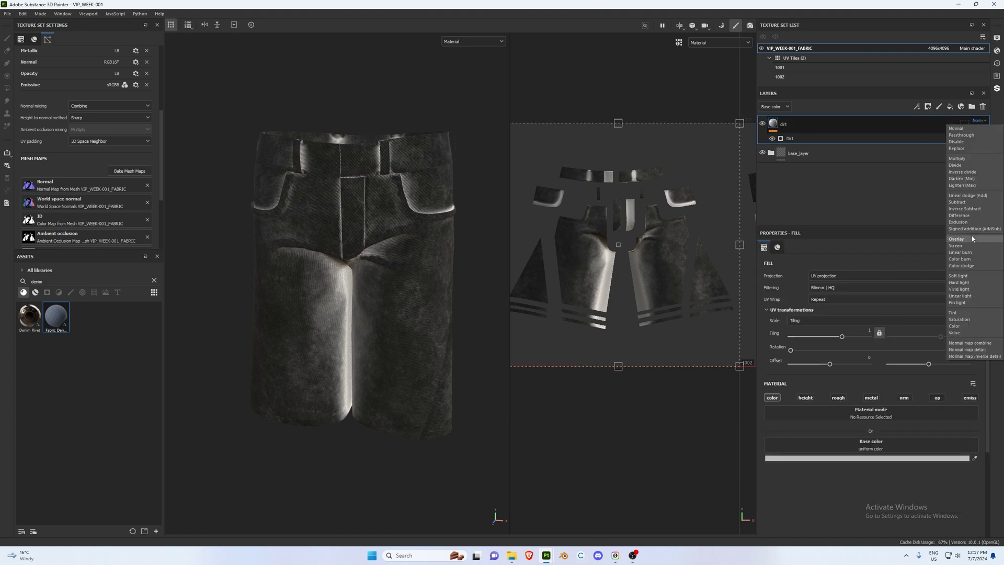
{"action": "left_click", "coordinate": [970, 275]}
{"action": "left_click_drag", "start_coordinate": [391, 288], "coordinate": [450, 291], "text": "alt"}
{"action": "left_click", "coordinate": [979, 129]}
{"action": "left_click_drag", "start_coordinate": [1000, 143], "coordinate": [985, 144]}
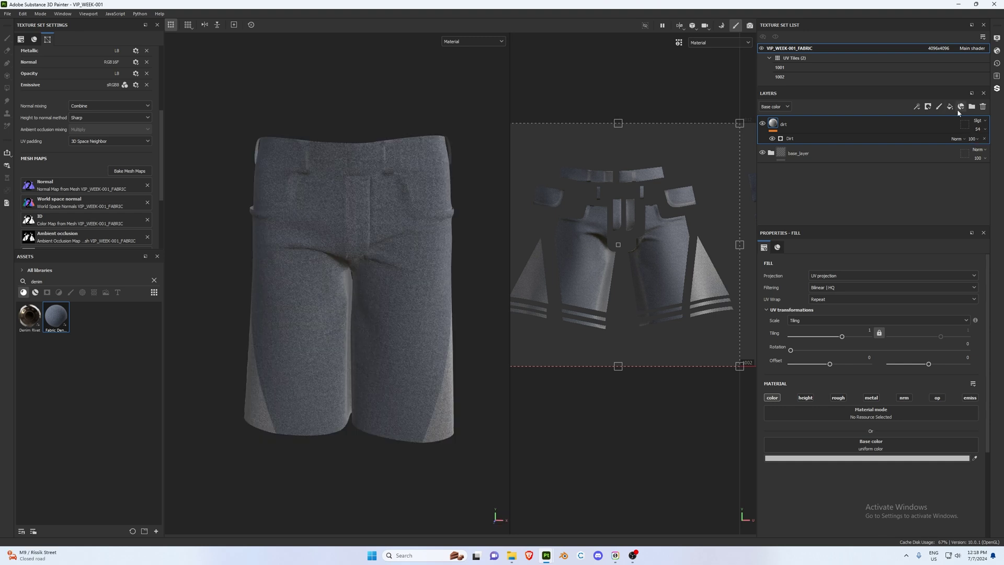
Add a fill layer named twill_shadow above dirt and limit it to the color channel
{"action": "left_click", "coordinate": [949, 106]}
{"action": "double_click", "coordinate": [792, 125]}
{"action": "type", "text": "t"}
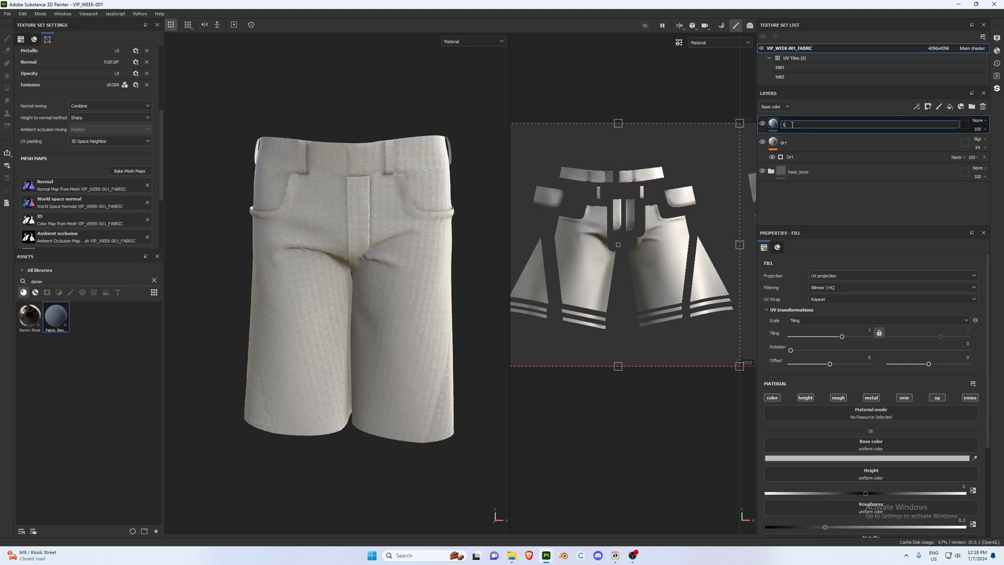
{"action": "type", "text": "will_shadow"}
{"action": "key", "text": "Return"}
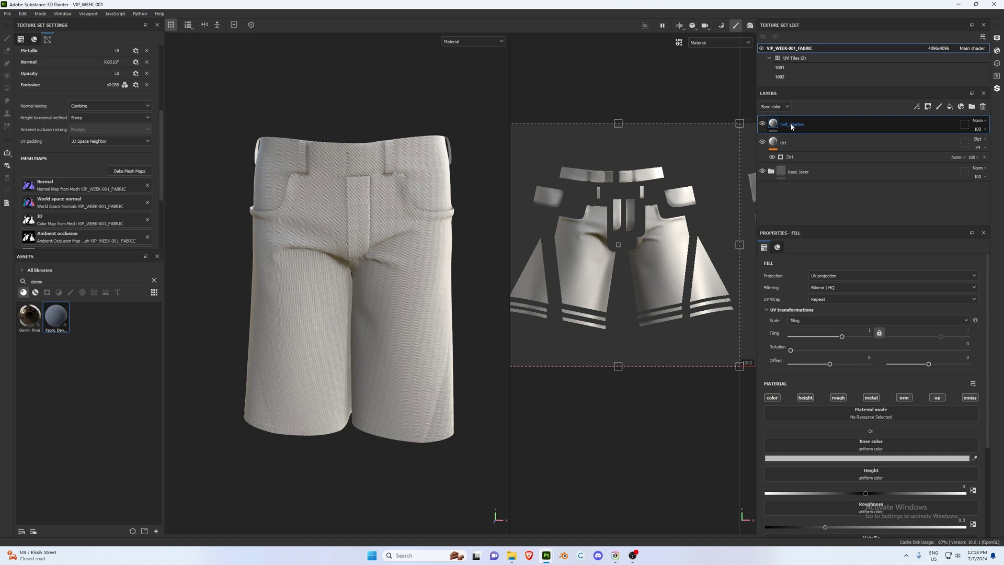
{"action": "left_click", "coordinate": [805, 398]}
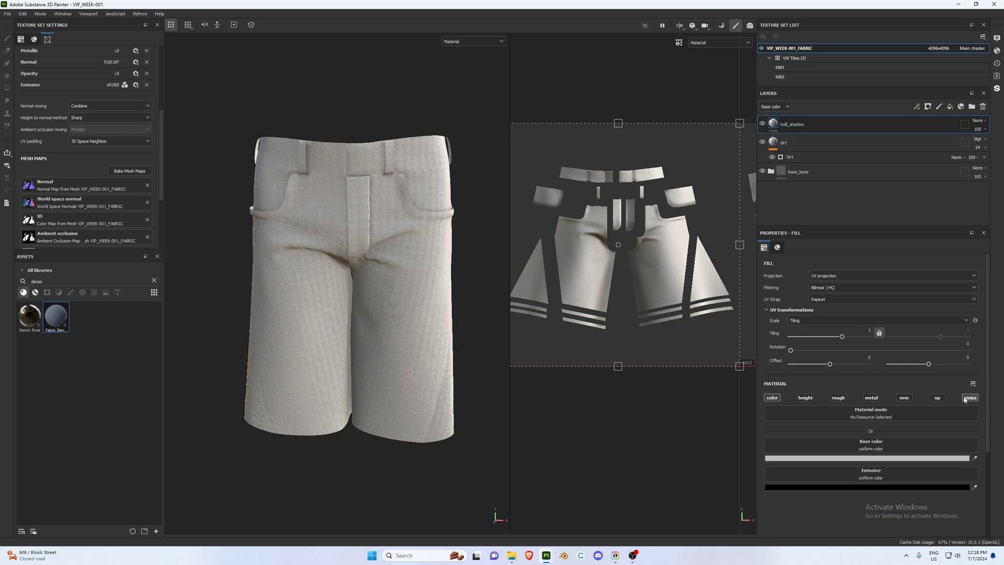
Add a Gradient filter to the twill_shadow layer
{"action": "right_click", "coordinate": [806, 124]}
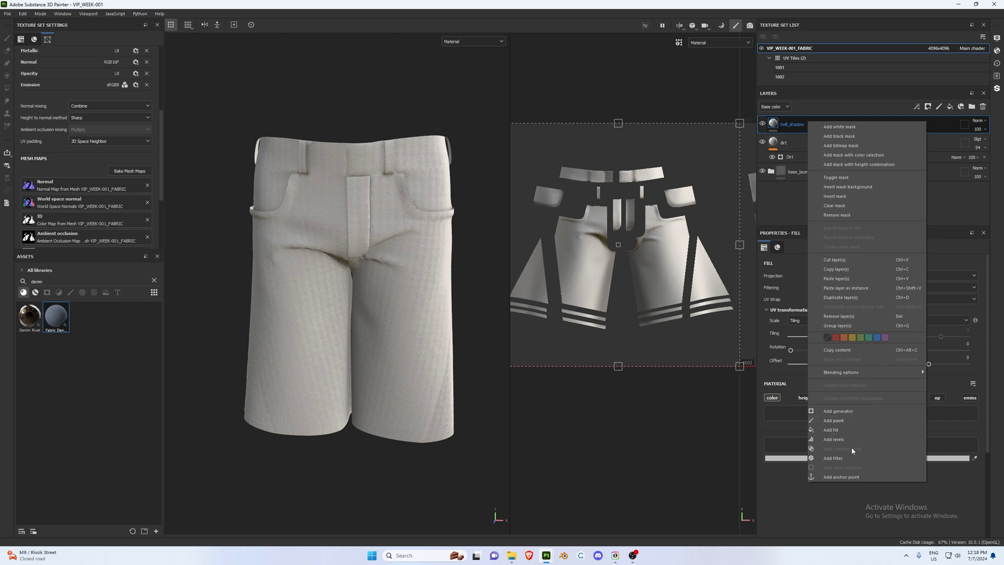
{"action": "left_click", "coordinate": [833, 457]}
{"action": "left_click", "coordinate": [874, 283]}
{"action": "type", "text": "grad"}
{"action": "left_click", "coordinate": [886, 306]}
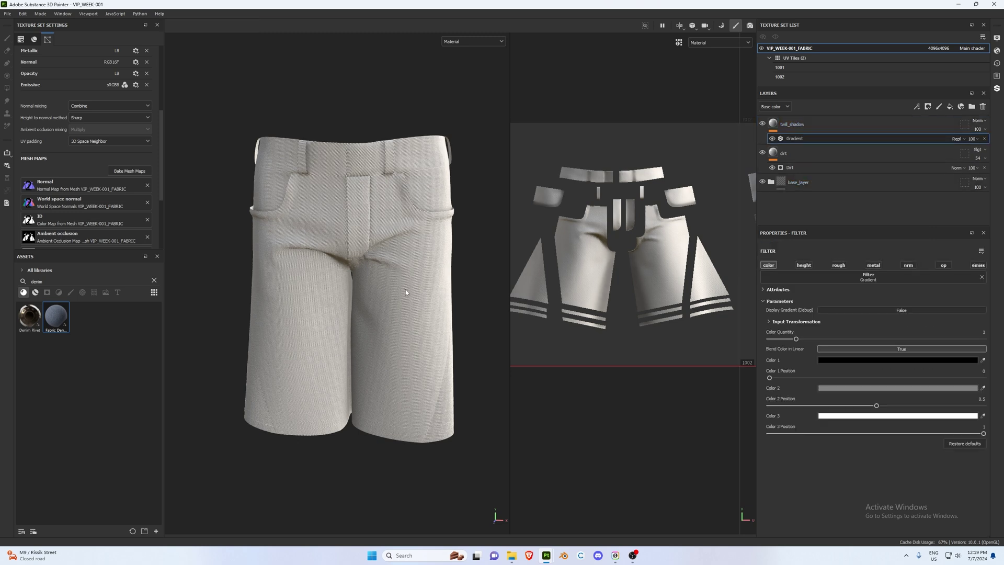
Set the Gradient filter's Color 1 to a medium blue and Color 2 to a dark desaturated blue
{"action": "left_click_drag", "start_coordinate": [366, 285], "coordinate": [415, 289], "text": "alt"}
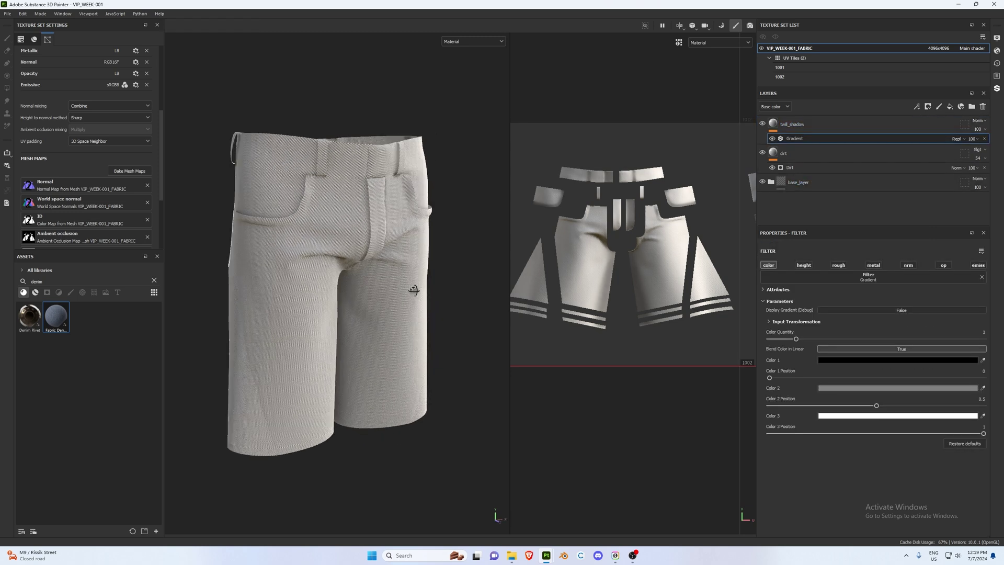
{"action": "left_click", "coordinate": [891, 361]}
{"action": "left_click_drag", "start_coordinate": [898, 447], "coordinate": [898, 441]}
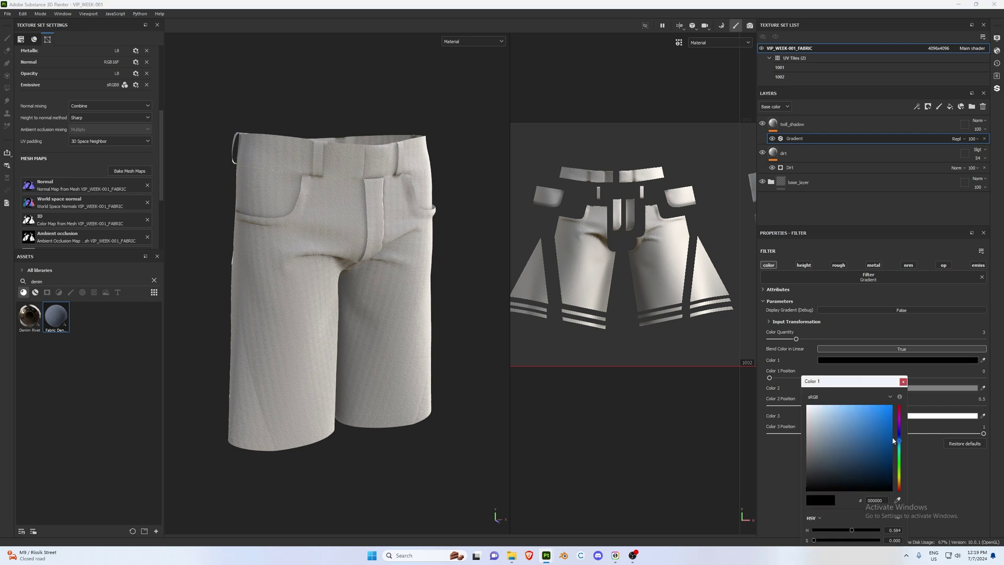
{"action": "left_click", "coordinate": [849, 451]}
{"action": "left_click", "coordinate": [921, 388]}
{"action": "left_click", "coordinate": [899, 441]}
{"action": "left_click", "coordinate": [838, 461]}
{"action": "left_click_drag", "start_coordinate": [839, 460], "coordinate": [830, 471]}
Set the twill_shadow layer's blending mode to Multiply and compare the shorts with the layer hidden and shown
{"action": "left_click", "coordinate": [984, 121]}
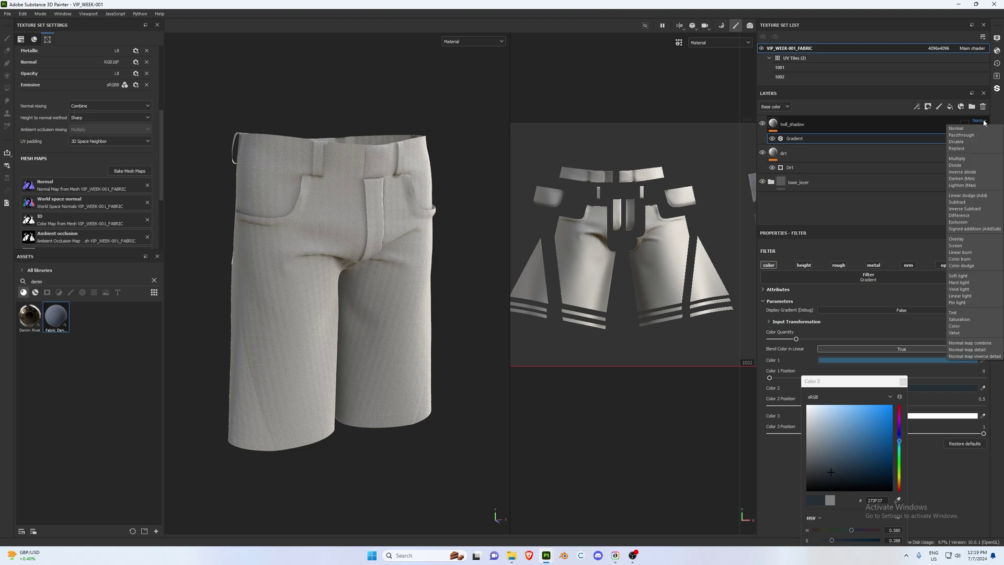
{"action": "left_click", "coordinate": [967, 158]}
{"action": "left_click", "coordinate": [762, 123]}
{"action": "left_click", "coordinate": [762, 124]}
{"action": "left_click", "coordinate": [762, 124]}
{"action": "left_click", "coordinate": [762, 124]}
{"action": "scroll", "coordinate": [441, 268], "scroll_direction": "up", "scroll_amount": 5}
{"action": "scroll", "coordinate": [425, 290], "scroll_direction": "down", "scroll_amount": 5}
{"action": "left_click_drag", "start_coordinate": [425, 290], "coordinate": [452, 314], "text": "alt"}
Assign Fabric Denim to the twill_shadow base color, with the tiling matched to base_j.1 at 7.67 and the rotation at 171.62
{"action": "left_click", "coordinate": [833, 123]}
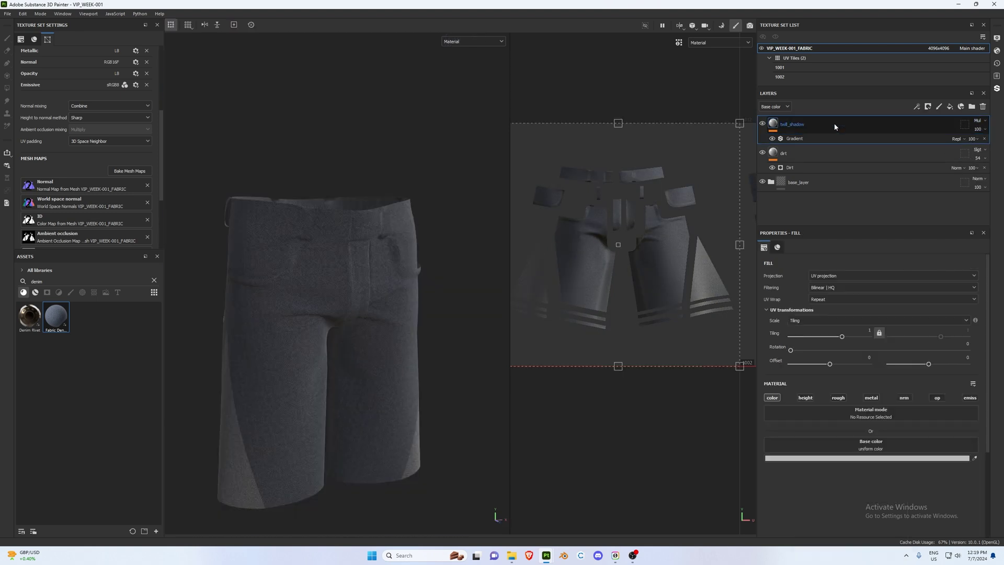
{"action": "left_click_drag", "start_coordinate": [55, 312], "coordinate": [836, 444]}
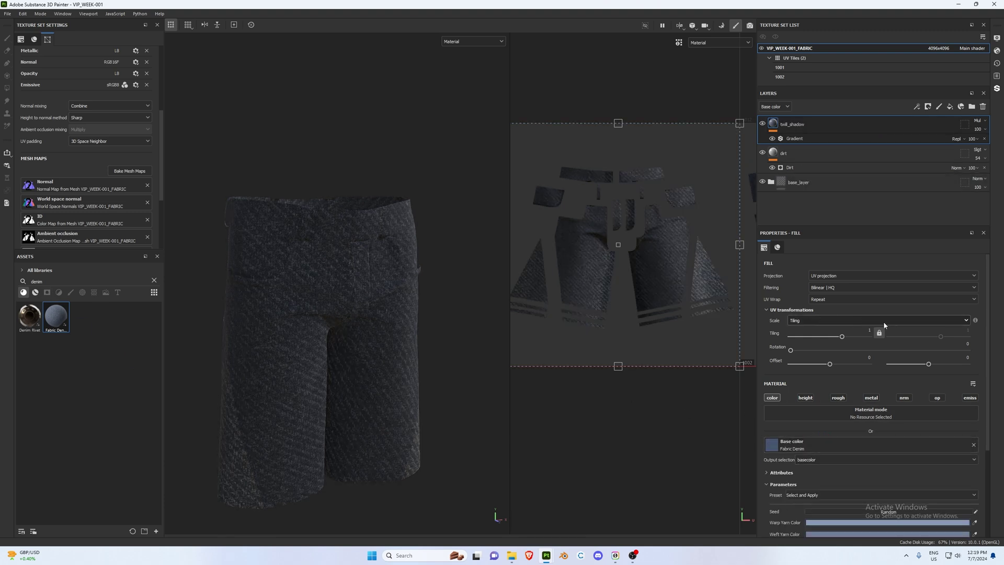
{"action": "left_click", "coordinate": [772, 185]}
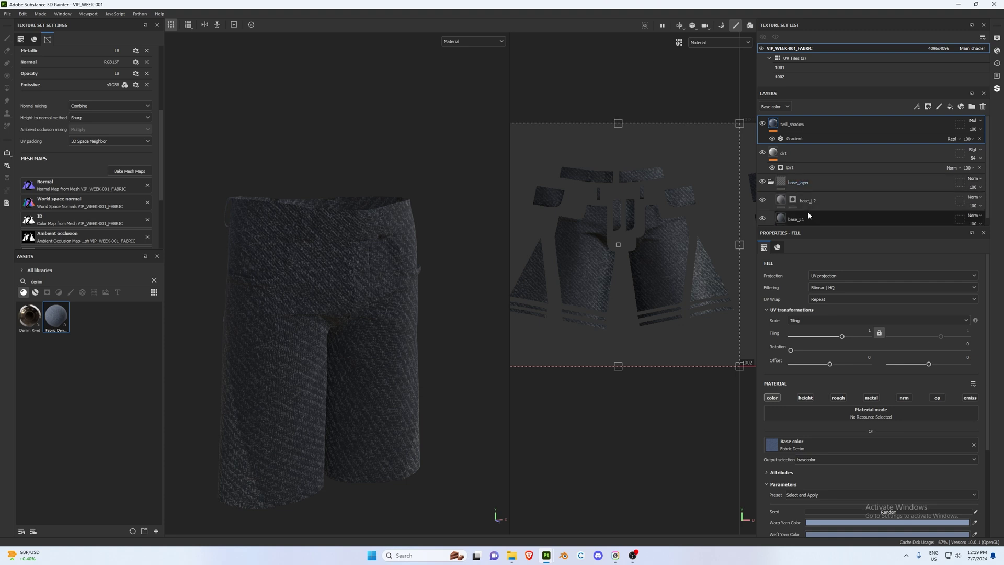
{"action": "scroll", "coordinate": [807, 211], "scroll_direction": "down", "scroll_amount": 1}
{"action": "left_click", "coordinate": [801, 212]}
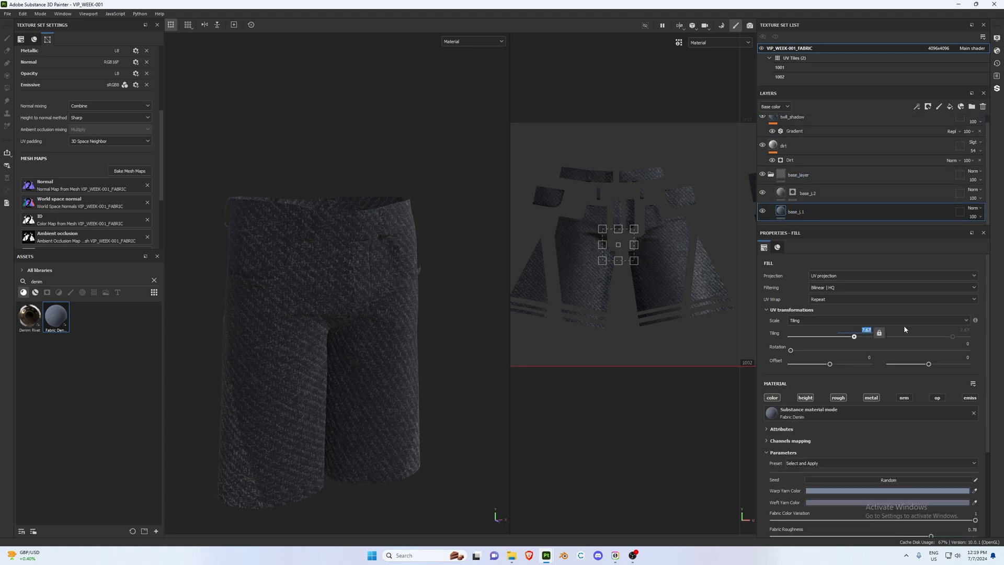
{"action": "scroll", "coordinate": [801, 133], "scroll_direction": "up", "scroll_amount": 1}
{"action": "left_click", "coordinate": [801, 130]}
{"action": "left_click", "coordinate": [869, 332]}
{"action": "type", "text": "7.67"}
{"action": "left_click", "coordinate": [875, 350]}
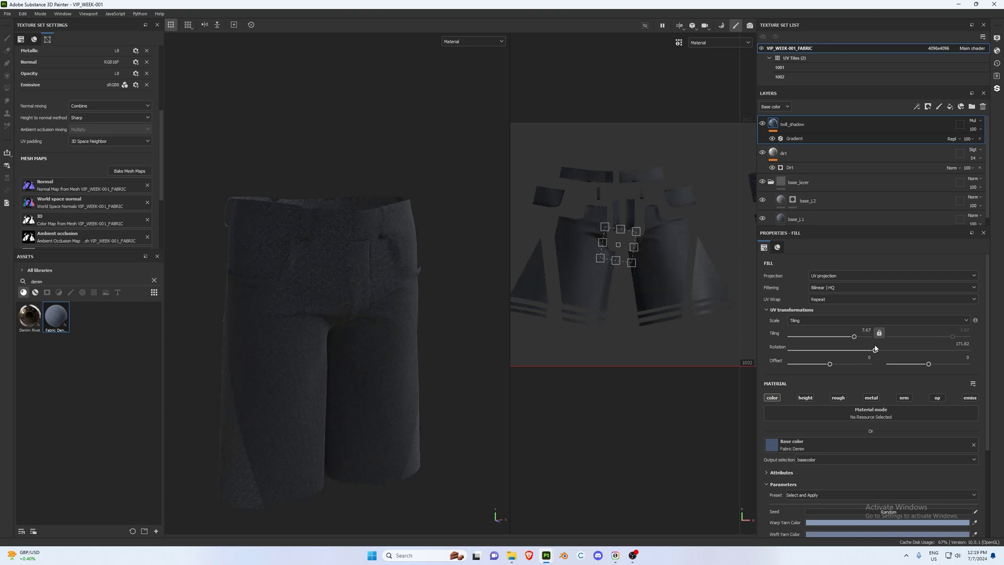
Examine the twill pattern on the shorts up close, comparing it with the twill_shadow layer hidden and shown
{"action": "scroll", "coordinate": [397, 299], "scroll_direction": "up", "scroll_amount": 3}
{"action": "left_click_drag", "start_coordinate": [413, 298], "coordinate": [376, 299], "text": "alt"}
{"action": "left_click", "coordinate": [762, 123]}
{"action": "left_click", "coordinate": [762, 124]}
{"action": "left_click", "coordinate": [762, 123]}
{"action": "left_click", "coordinate": [762, 123]}
{"action": "left_click", "coordinate": [762, 124]}
{"action": "left_click", "coordinate": [763, 124]}
{"action": "left_click", "coordinate": [762, 124]}
{"action": "left_click", "coordinate": [763, 124]}
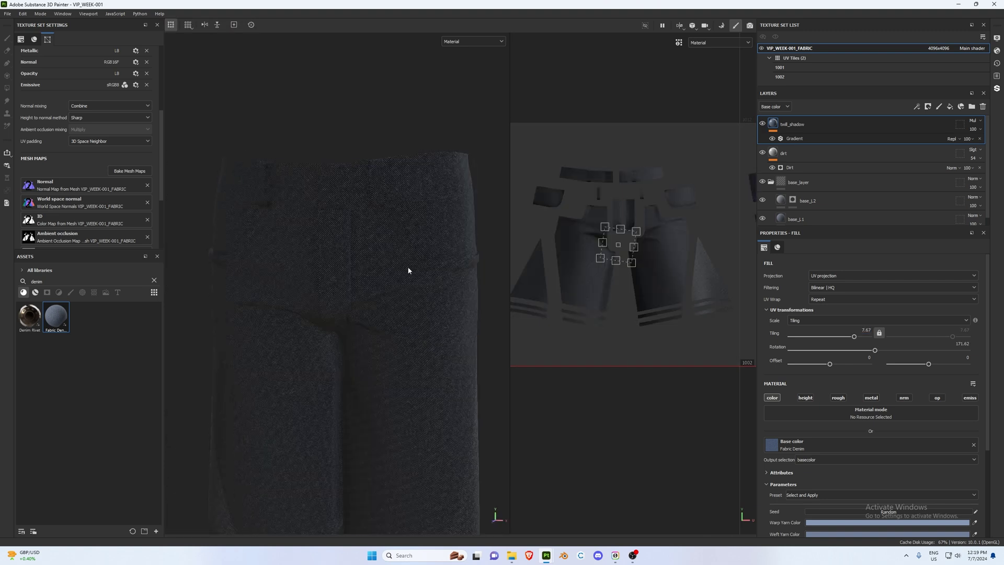
{"action": "scroll", "coordinate": [409, 271], "scroll_direction": "up", "scroll_amount": 5}
{"action": "left_click", "coordinate": [762, 124]}
{"action": "left_click", "coordinate": [762, 124]}
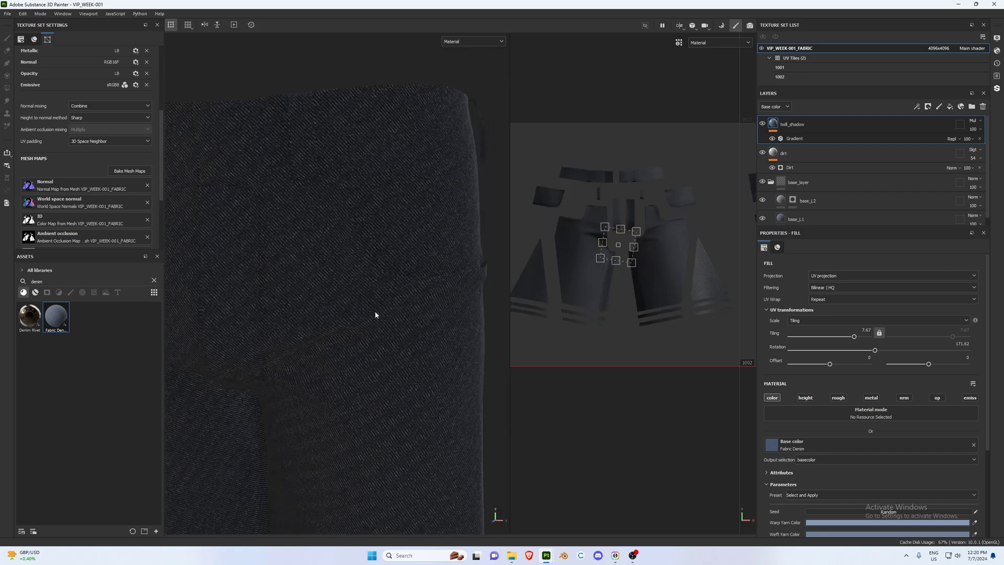
{"action": "scroll", "coordinate": [314, 321], "scroll_direction": "down", "scroll_amount": 5}
With base_layer temporarily hidden, recolor the twill_shadow Gradient filter, setting Color 1 and Color 2 to dark desaturated grey-blues, then show base_layer again
{"action": "left_click", "coordinate": [762, 182]}
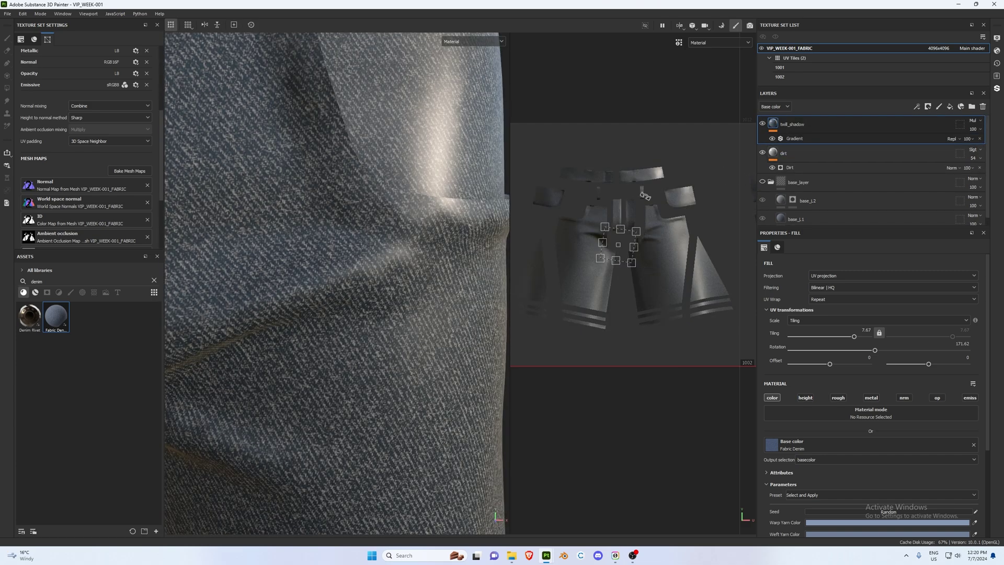
{"action": "scroll", "coordinate": [368, 249], "scroll_direction": "down", "scroll_amount": 3}
{"action": "left_click_drag", "start_coordinate": [368, 249], "coordinate": [280, 250], "text": "alt"}
{"action": "left_click", "coordinate": [786, 124]}
{"action": "left_click", "coordinate": [802, 139]}
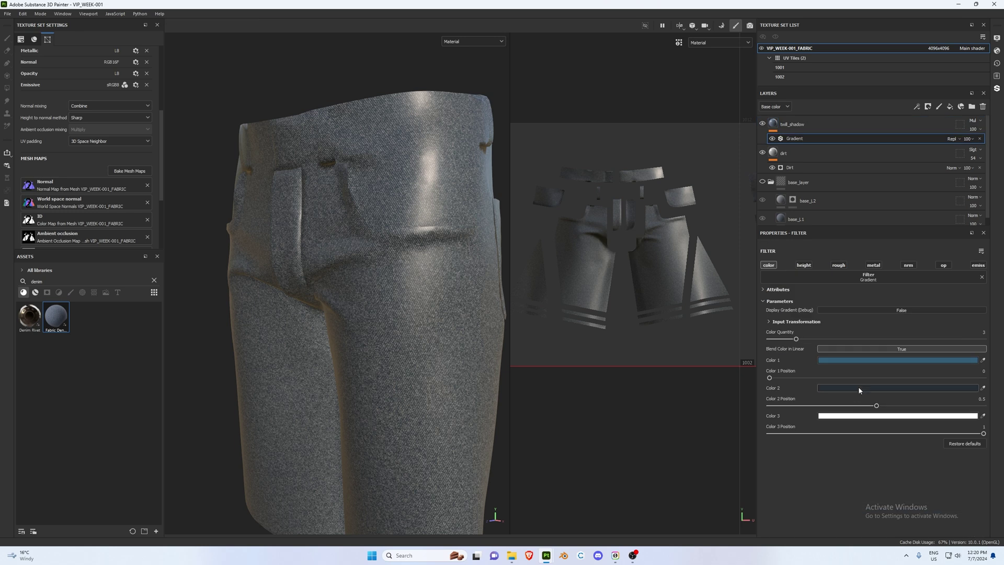
{"action": "left_click", "coordinate": [858, 387]}
{"action": "left_click", "coordinate": [817, 460]}
{"action": "left_click", "coordinate": [898, 361]}
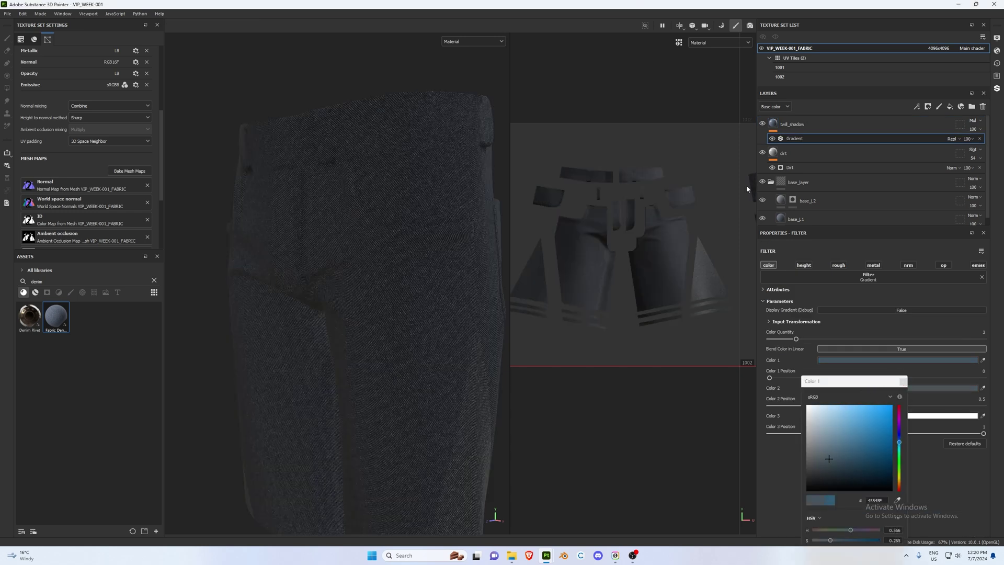
{"action": "left_click_drag", "start_coordinate": [297, 298], "coordinate": [359, 301], "text": "alt"}
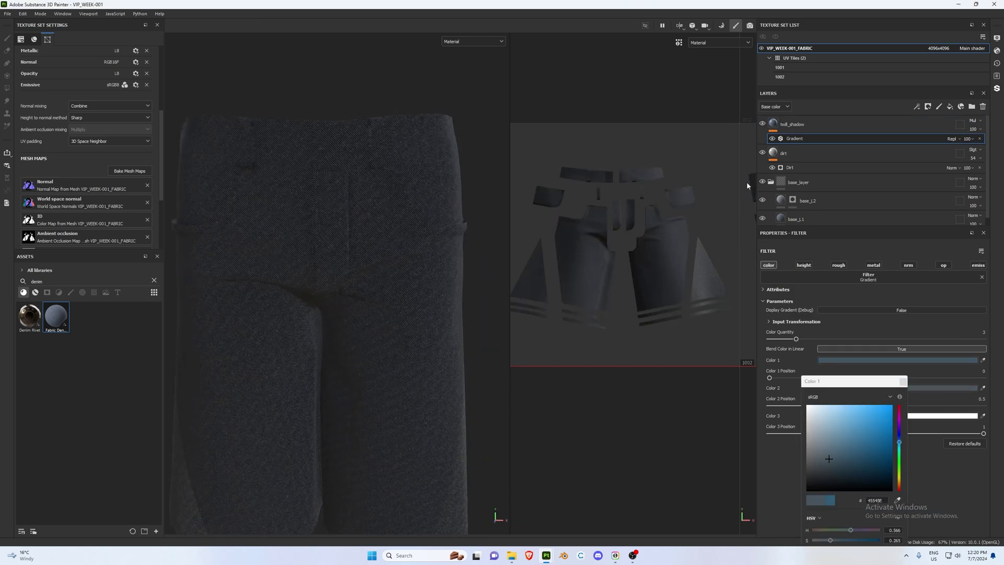
Lower the twill_shadow layer's opacity to 38 and check the whole shorts
{"action": "left_click", "coordinate": [973, 129]}
{"action": "left_click_drag", "start_coordinate": [996, 143], "coordinate": [981, 145]}
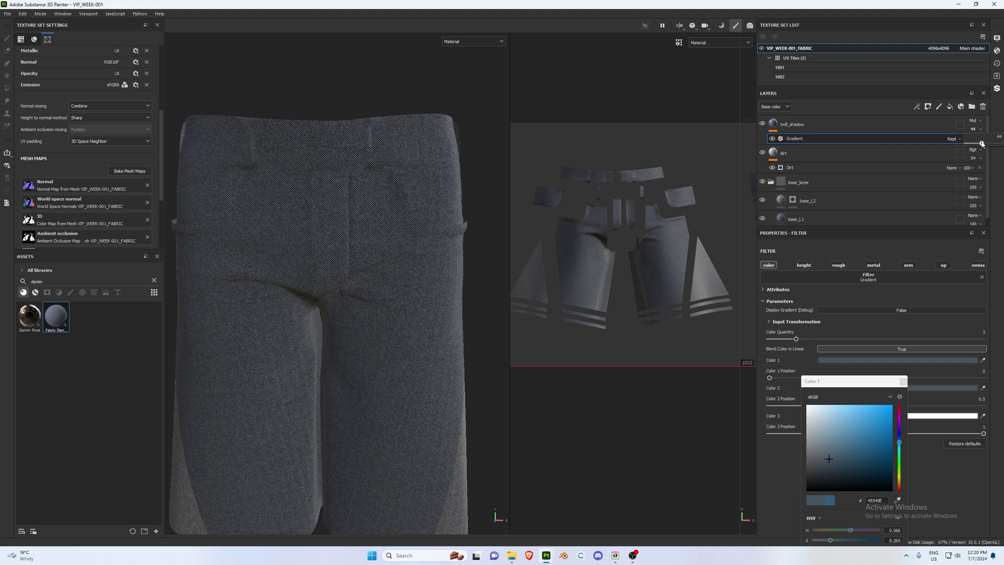
{"action": "scroll", "coordinate": [324, 300], "scroll_direction": "down", "scroll_amount": 3}
{"action": "left_click_drag", "start_coordinate": [324, 300], "coordinate": [340, 320], "text": "alt"}
{"action": "left_click", "coordinate": [805, 125]}
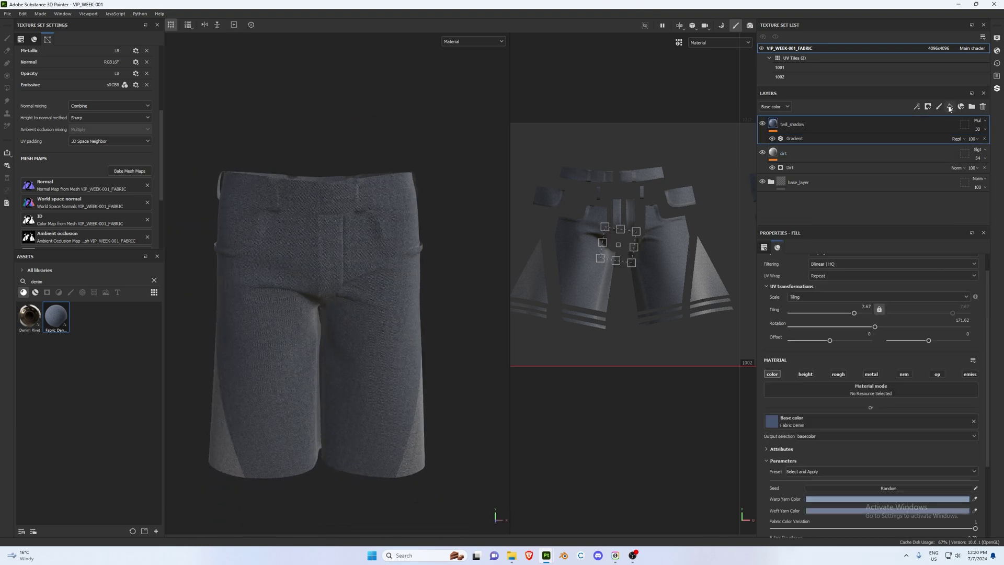
Add a fill layer above twill_shadow and name it wash_L1
{"action": "left_click", "coordinate": [949, 107]}
{"action": "double_click", "coordinate": [805, 124]}
{"action": "type", "text": "w"}
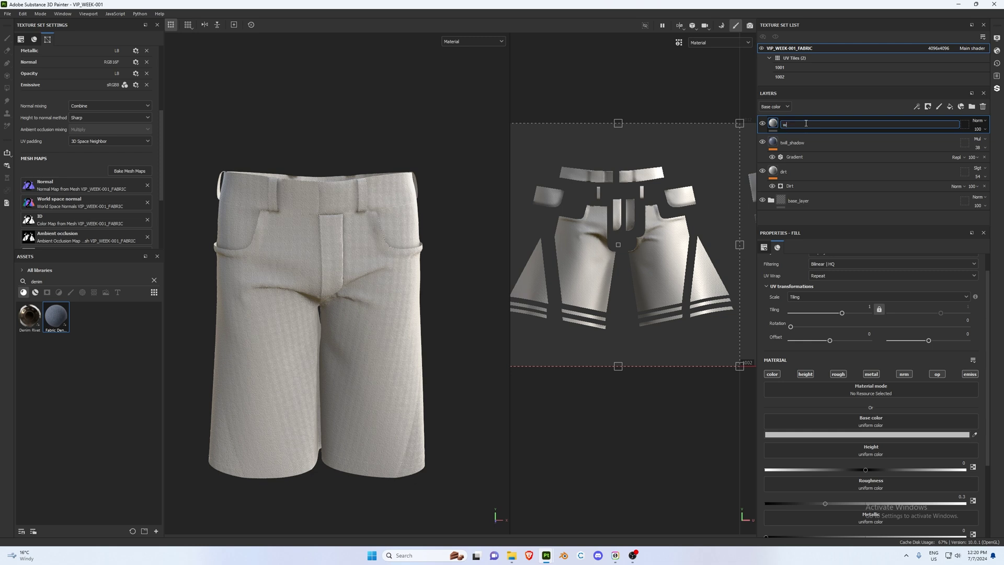
{"action": "key", "text": "Return"}
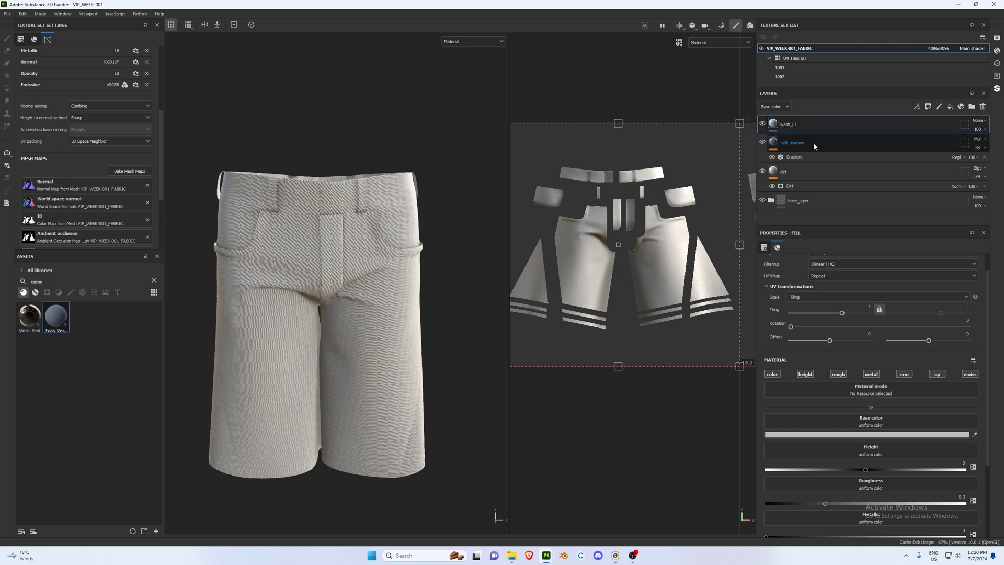
Restrict the wash_L1 layer to the color channel by disabling roughness, height, metallic, normal, opacity and emissive
{"action": "left_click", "coordinate": [837, 374]}
{"action": "left_click", "coordinate": [805, 374]}
{"action": "left_click", "coordinate": [871, 373]}
{"action": "left_click", "coordinate": [904, 374]}
{"action": "left_click", "coordinate": [932, 374]}
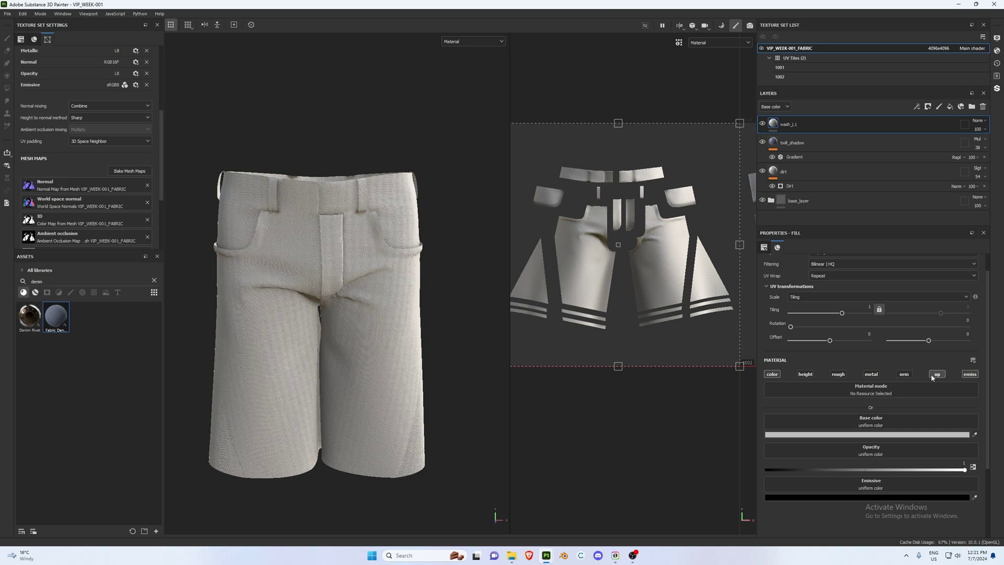
{"action": "left_click", "coordinate": [969, 374]}
Add a filter to the wash_L1 layer and set it to Gradient
{"action": "right_click", "coordinate": [800, 121]}
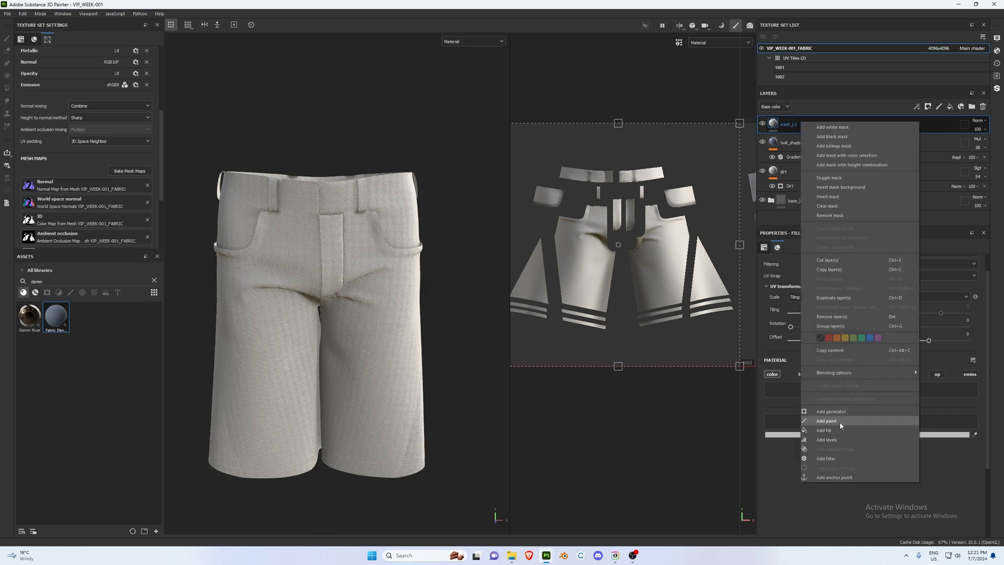
{"action": "left_click", "coordinate": [836, 456]}
{"action": "left_click", "coordinate": [881, 279]}
{"action": "left_click", "coordinate": [894, 301]}
{"action": "left_click", "coordinate": [810, 130]}
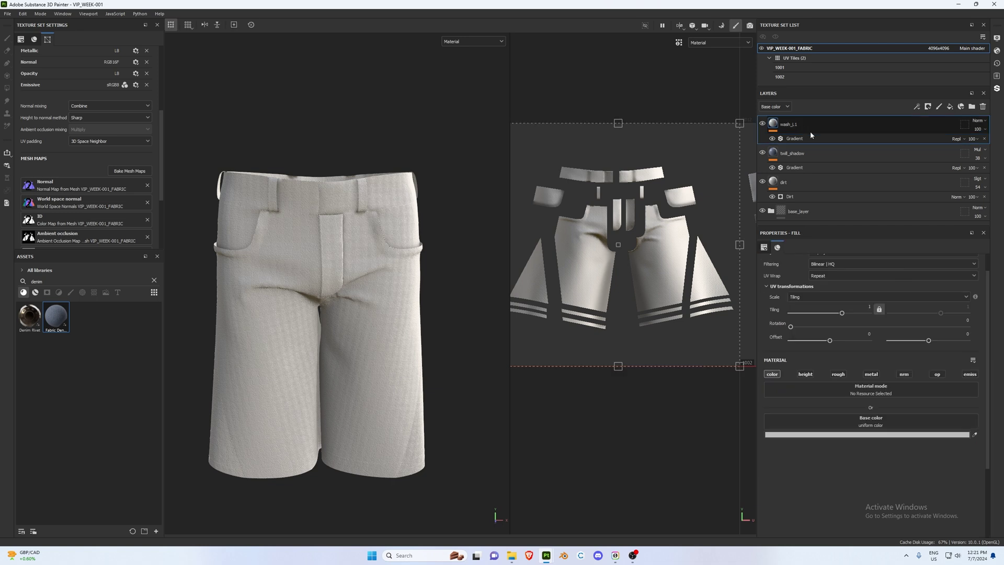
Find the cloud textures in the assets and assign Clouds 3 to the wash_L1 base color
{"action": "left_click_drag", "start_coordinate": [53, 282], "coordinate": [25, 284]}
{"action": "type", "text": "cloud"}
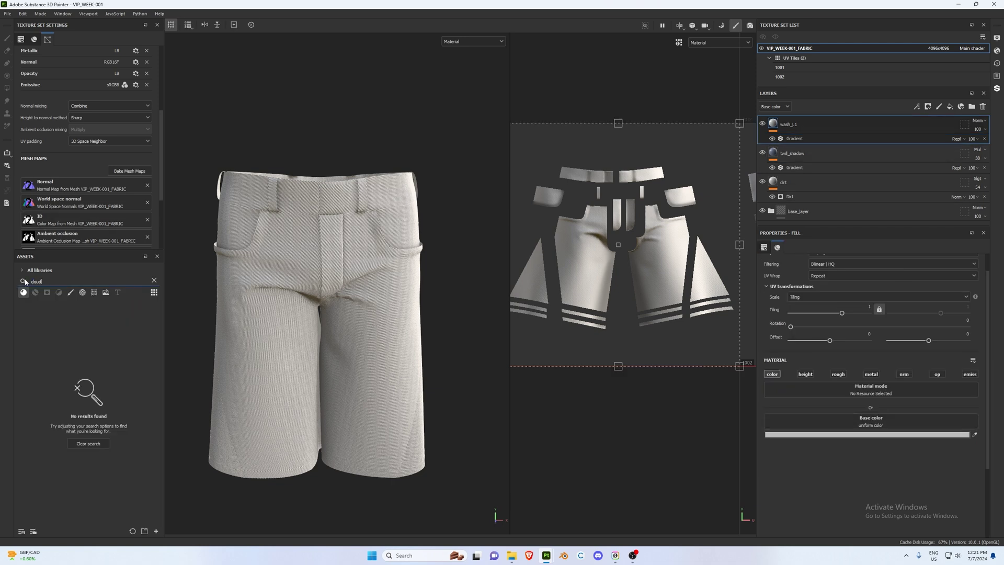
{"action": "left_click", "coordinate": [94, 292]}
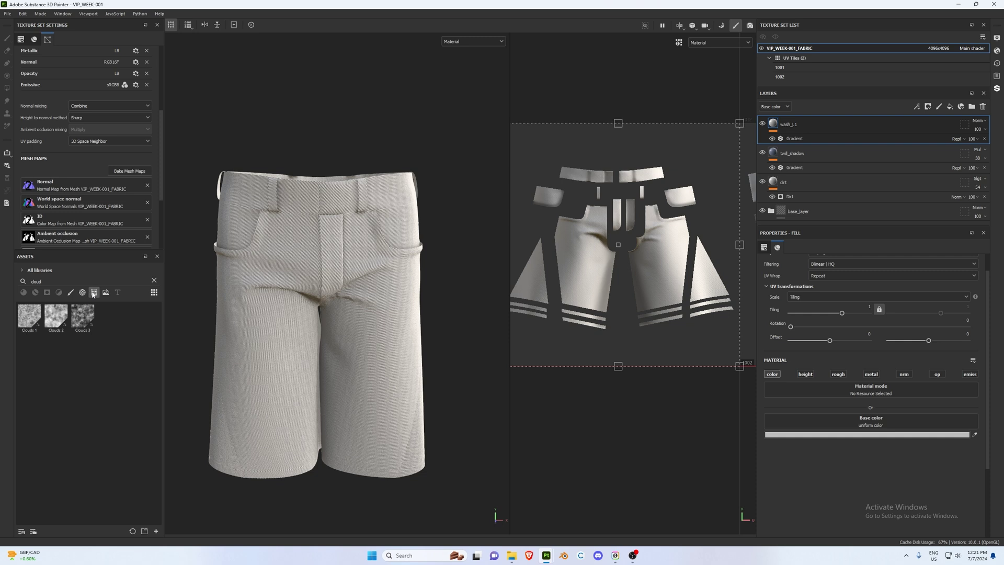
{"action": "mouse_move", "coordinate": [81, 321]}
{"action": "left_click_drag", "start_coordinate": [81, 315], "coordinate": [855, 424]}
{"action": "left_click_drag", "start_coordinate": [276, 272], "coordinate": [326, 322], "text": "alt"}
{"action": "middle_click_drag", "start_coordinate": [326, 322], "coordinate": [277, 312], "text": "alt"}
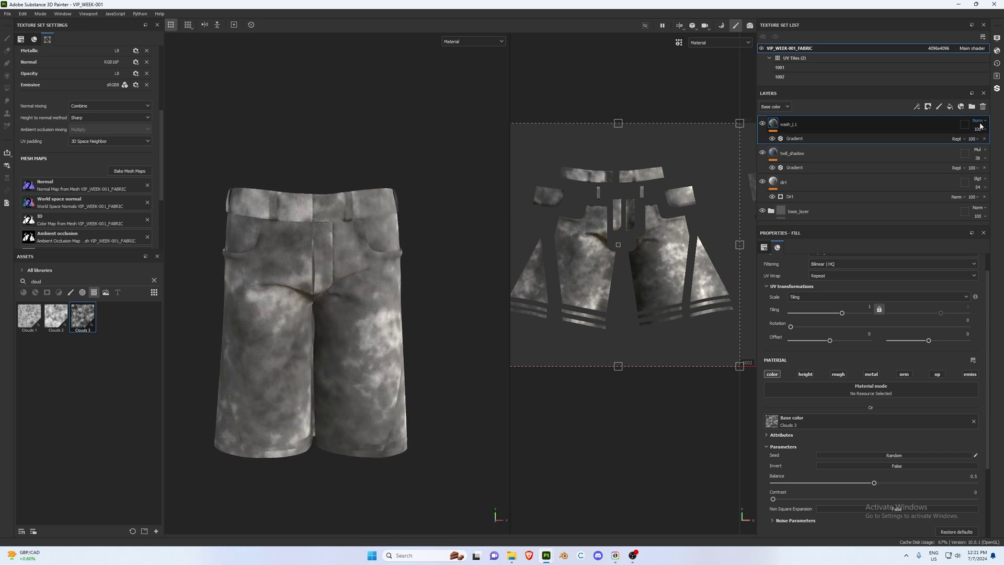
Set the wash_L1 layer's blending mode to Overlay and compare the shorts with the layer hidden and shown
{"action": "left_click", "coordinate": [981, 122]}
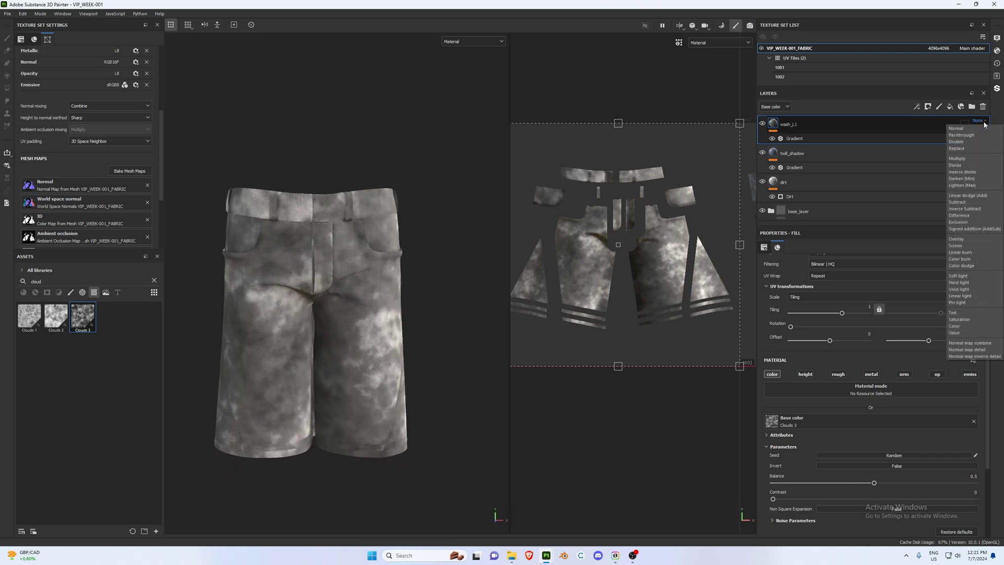
{"action": "left_click", "coordinate": [970, 239]}
{"action": "left_click", "coordinate": [762, 124]}
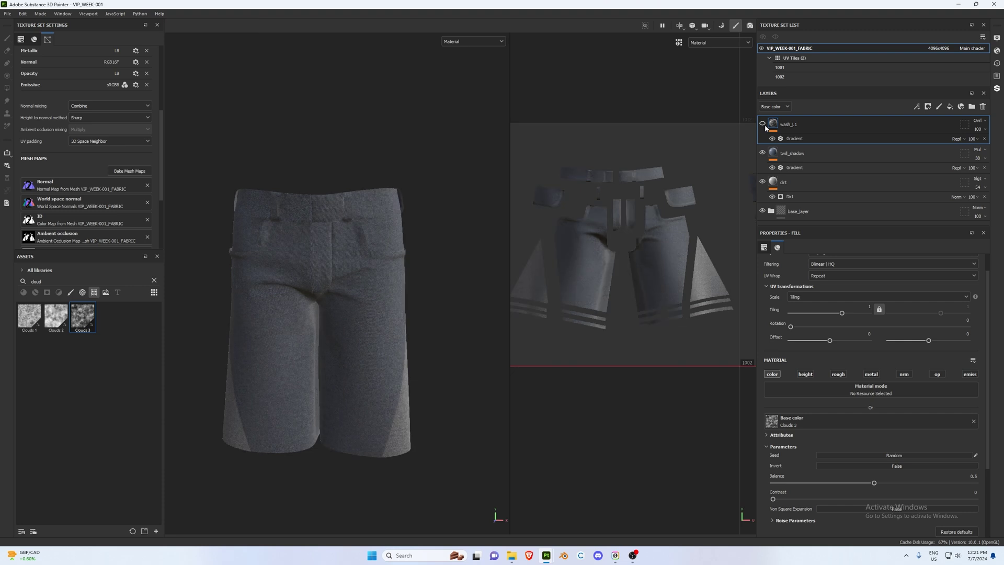
{"action": "left_click", "coordinate": [763, 124]}
Set the wash_L1 Gradient's Color 1 to a dark blue-grey and Color 2 to a muted blue-grey, and lower the layer's opacity to 85
{"action": "left_click", "coordinate": [794, 138]}
{"action": "left_click_drag", "start_coordinate": [362, 296], "coordinate": [411, 309], "text": "alt"}
{"action": "left_click_drag", "start_coordinate": [323, 276], "coordinate": [408, 272], "text": "alt"}
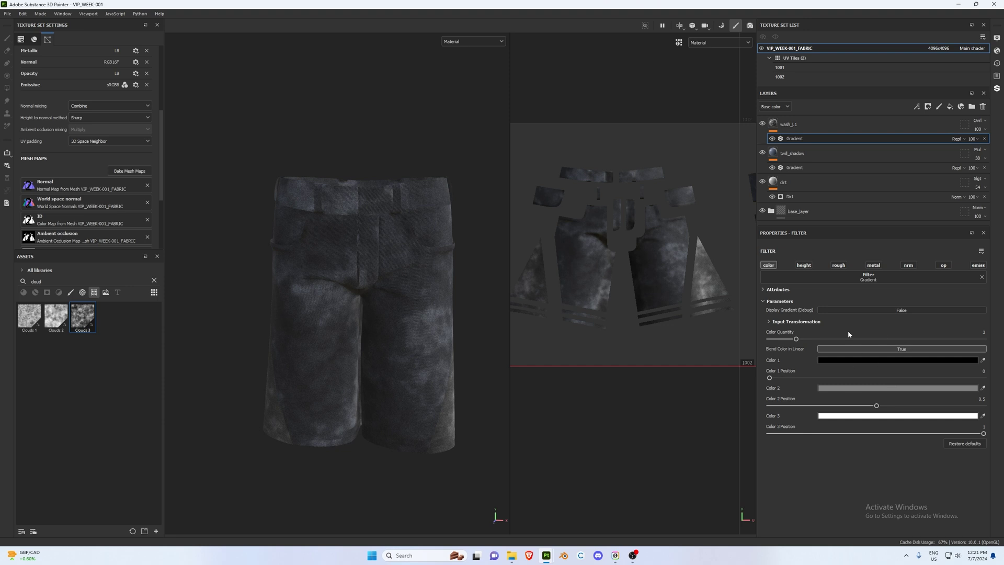
{"action": "left_click", "coordinate": [880, 360]}
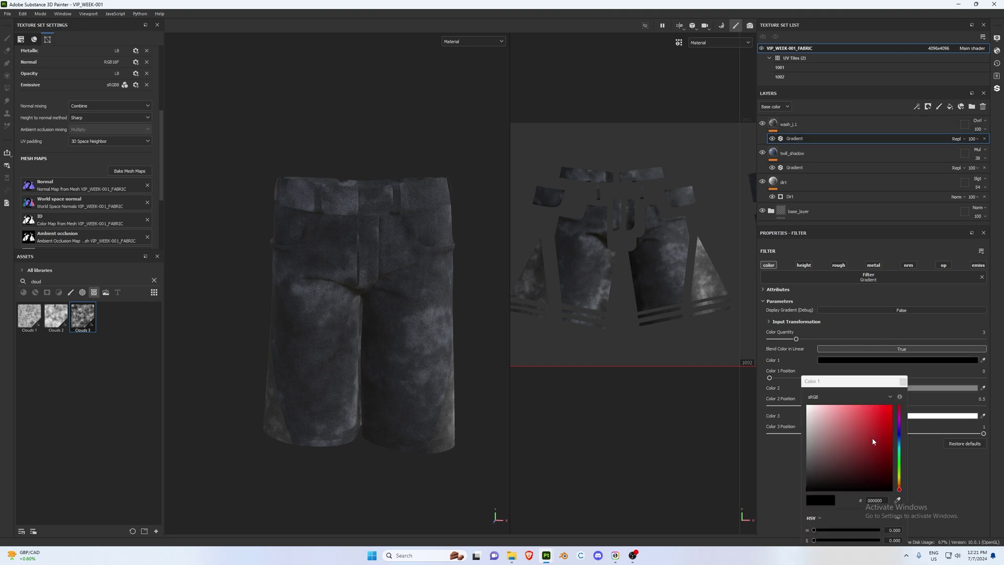
{"action": "left_click_drag", "start_coordinate": [901, 453], "coordinate": [900, 441]}
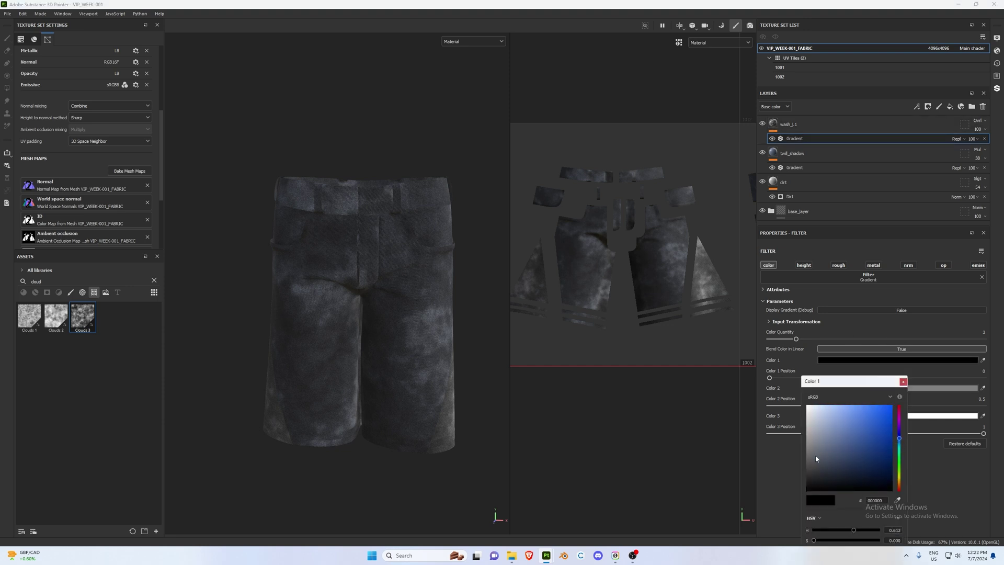
{"action": "left_click", "coordinate": [816, 472]}
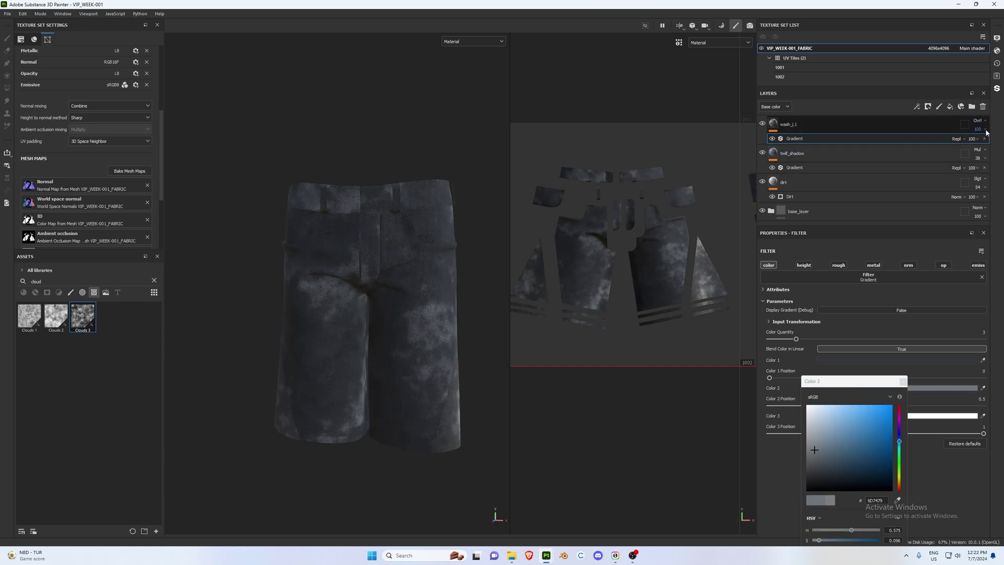
{"action": "left_click", "coordinate": [985, 139]}
{"action": "left_click_drag", "start_coordinate": [985, 145], "coordinate": [993, 145]}
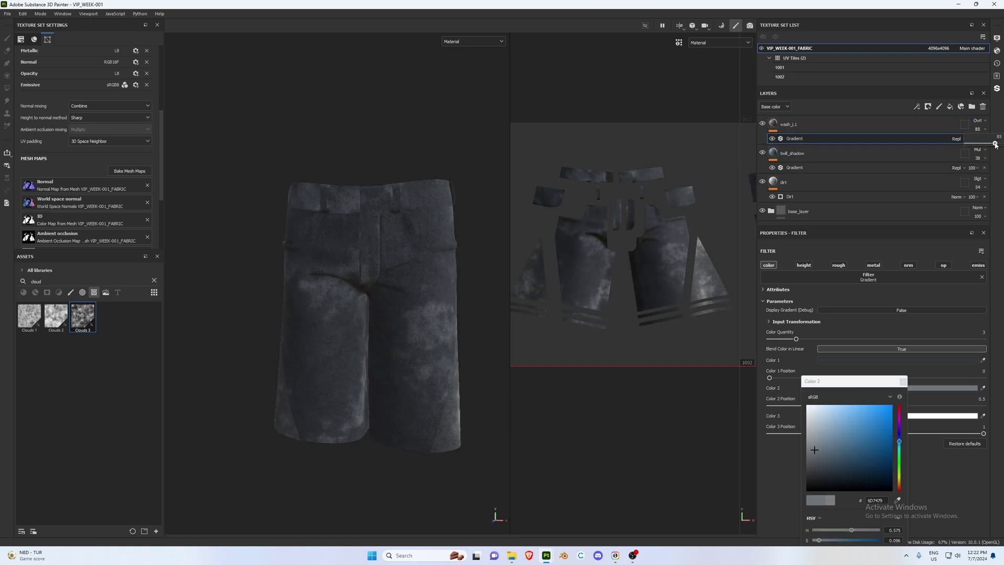
Adjust the Clouds 3 texture of wash_L1 to a balance of 0.51 and a contrast of 0.05, checking the shorts from several sides
{"action": "left_click", "coordinate": [787, 124]}
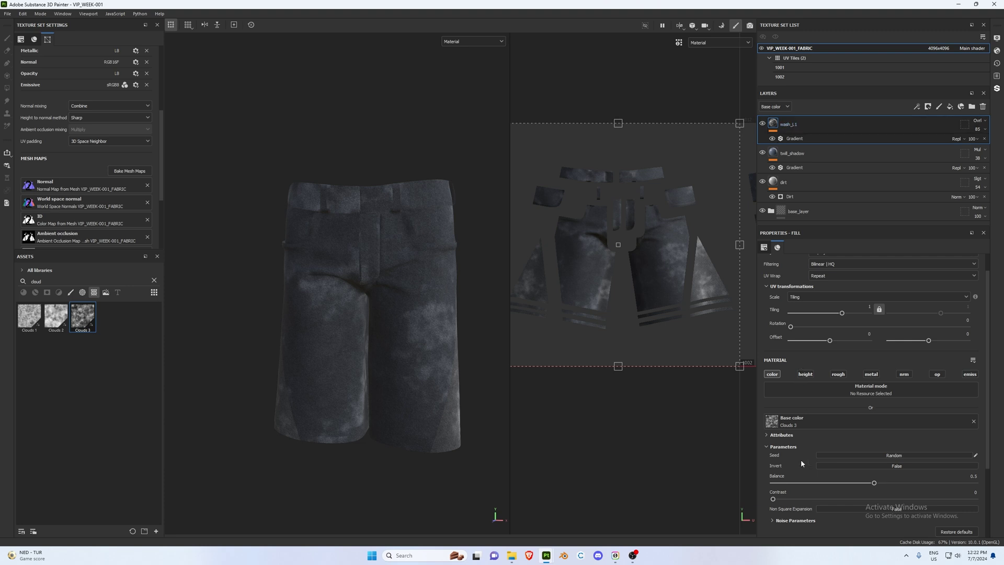
{"action": "scroll", "coordinate": [801, 459], "scroll_direction": "down", "scroll_amount": 2}
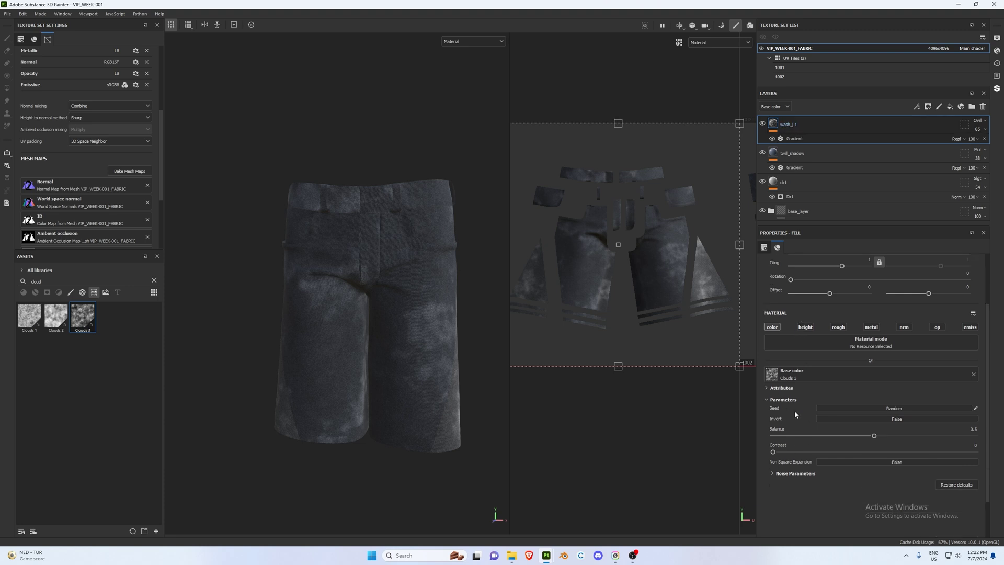
{"action": "left_click_drag", "start_coordinate": [875, 439], "coordinate": [837, 442]}
{"action": "left_click_drag", "start_coordinate": [778, 454], "coordinate": [843, 437]}
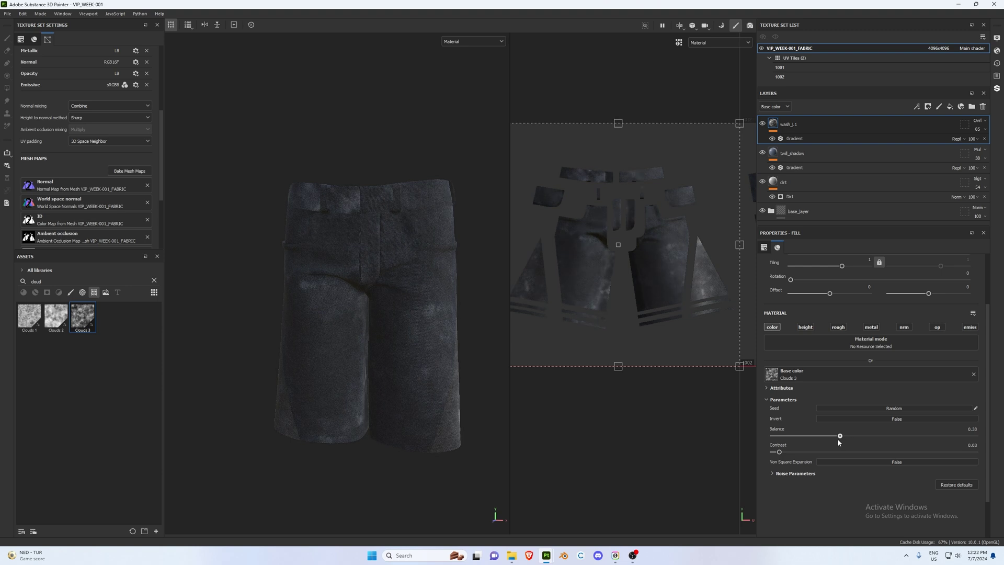
{"action": "left_click_drag", "start_coordinate": [475, 401], "coordinate": [358, 343], "text": "alt"}
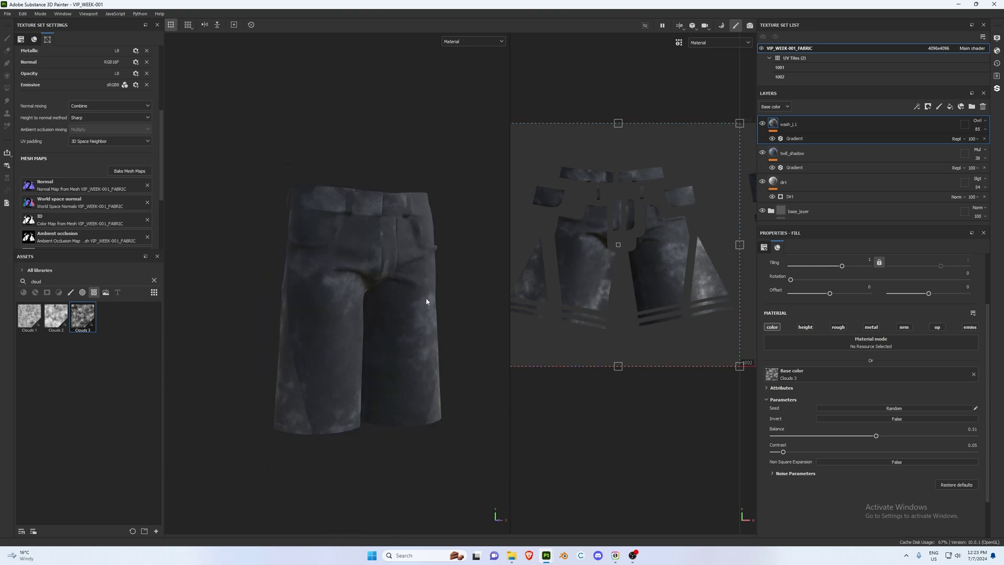
{"action": "left_click_drag", "start_coordinate": [426, 302], "coordinate": [577, 295], "text": "alt"}
{"action": "middle_click_drag", "start_coordinate": [446, 293], "coordinate": [401, 321], "text": "alt"}
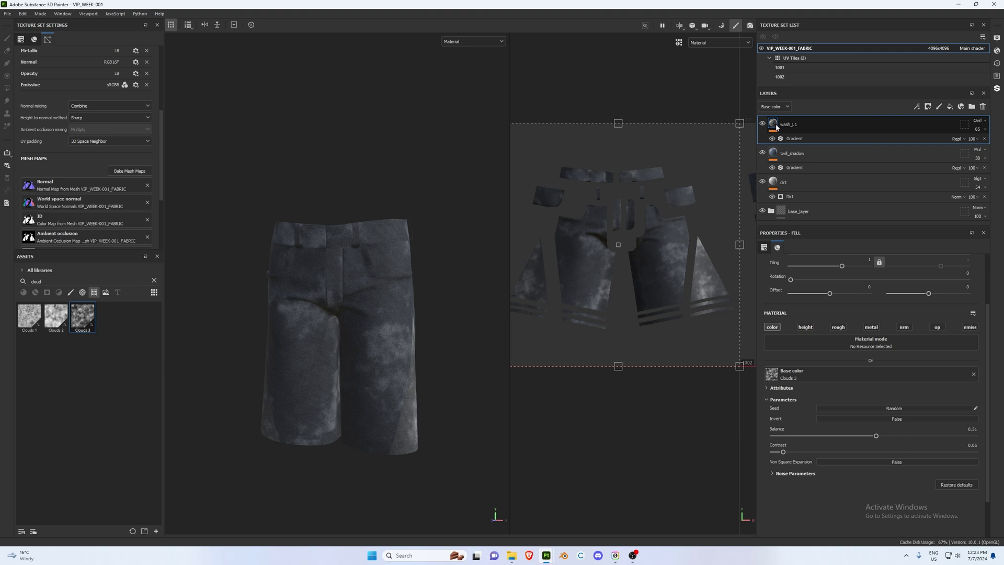
Set the wash_L1 fill's tiling to 1.26 and lower the layer's opacity to 51
{"action": "scroll", "coordinate": [766, 272], "scroll_direction": "up", "scroll_amount": 3}
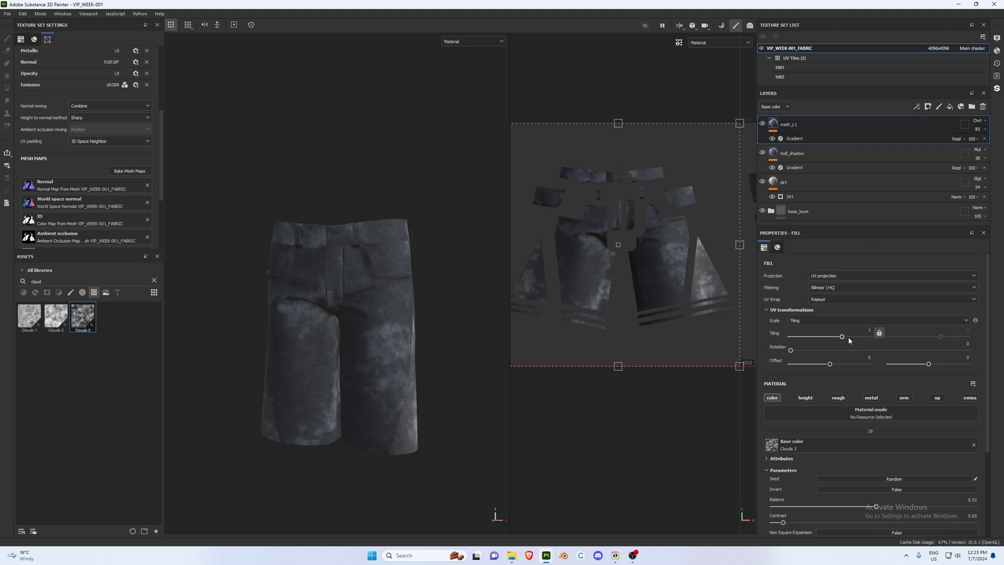
{"action": "left_click_drag", "start_coordinate": [841, 337], "coordinate": [843, 337]}
{"action": "left_click_drag", "start_coordinate": [439, 343], "coordinate": [353, 346], "text": "alt"}
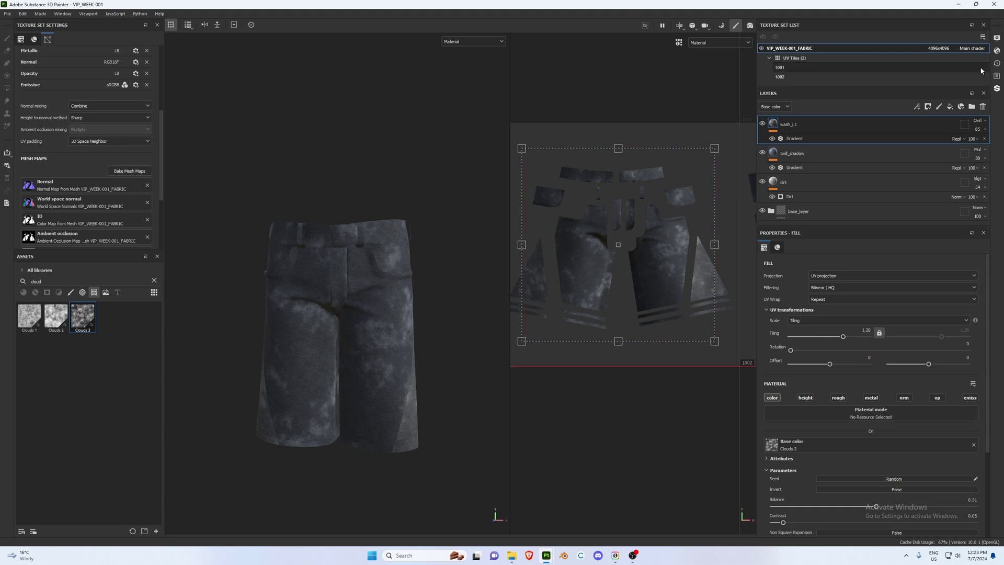
{"action": "left_click", "coordinate": [984, 128]}
{"action": "left_click_drag", "start_coordinate": [995, 142], "coordinate": [980, 146]}
{"action": "left_click_drag", "start_coordinate": [368, 300], "coordinate": [396, 312], "text": "alt"}
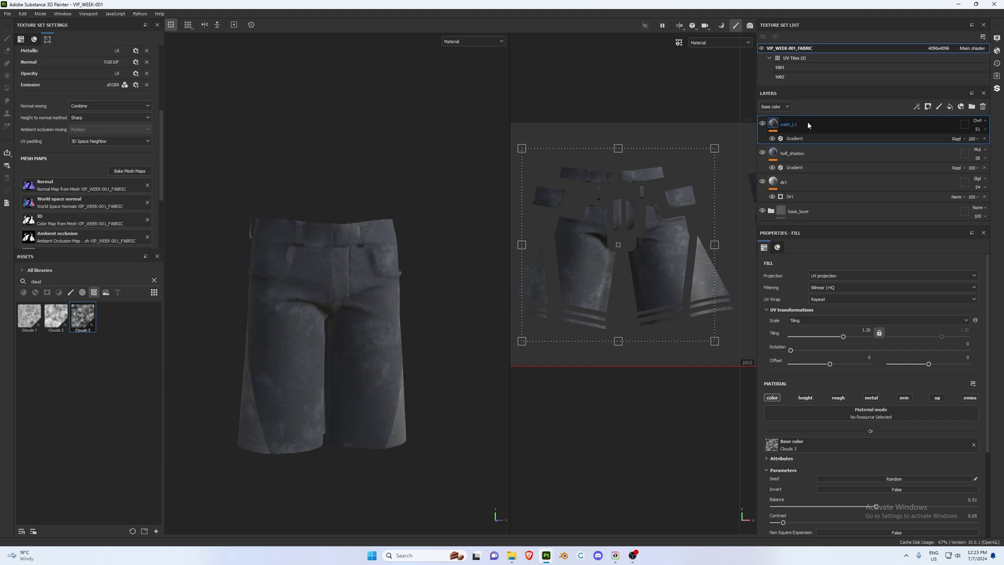
Duplicate the wash_L1 layer and give the copy an opacity of 25 and a tiling of 2.37
{"action": "key", "text": "ctrl+d"}
{"action": "left_click", "coordinate": [981, 130]}
{"action": "left_click_drag", "start_coordinate": [982, 145], "coordinate": [979, 145]}
{"action": "left_click_drag", "start_coordinate": [843, 336], "coordinate": [846, 337]}
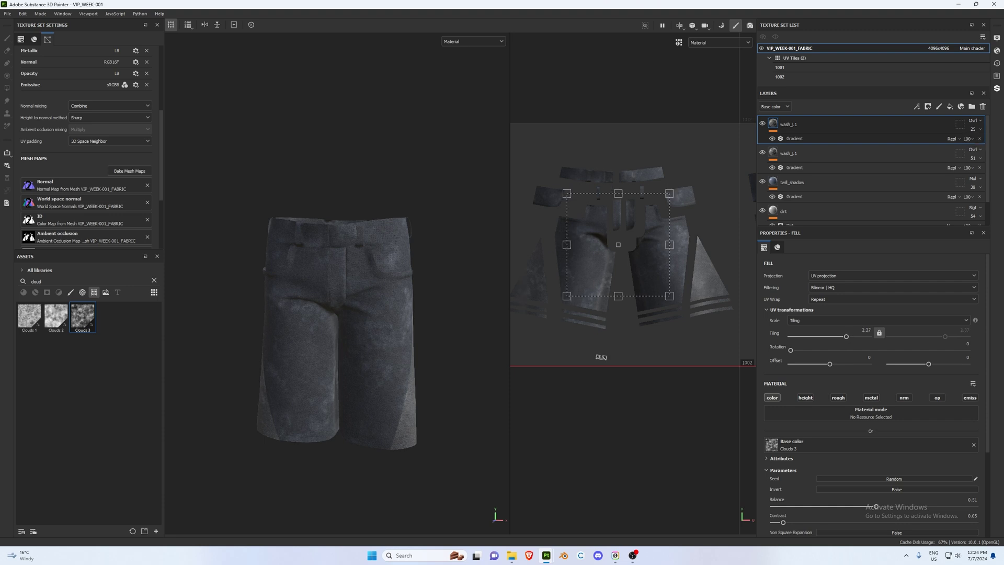
{"action": "left_click", "coordinate": [9, 13]}
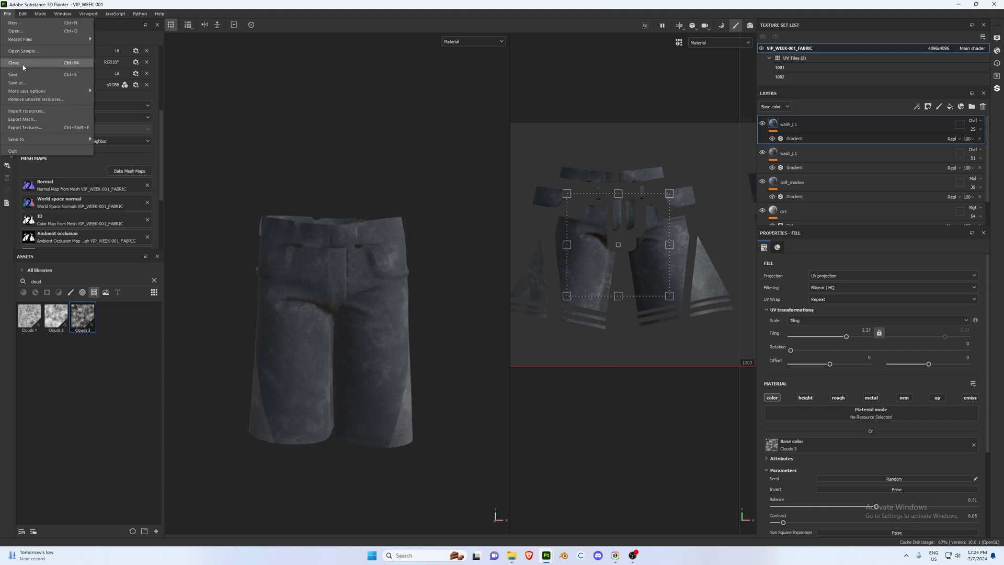
{"action": "left_click", "coordinate": [399, 343]}
Add a fill layer at the top of the layer stack and name it wrinkle
{"action": "left_click", "coordinate": [950, 106]}
{"action": "double_click", "coordinate": [794, 124]}
{"action": "type", "text": "wr"}
{"action": "key", "text": "Return"}
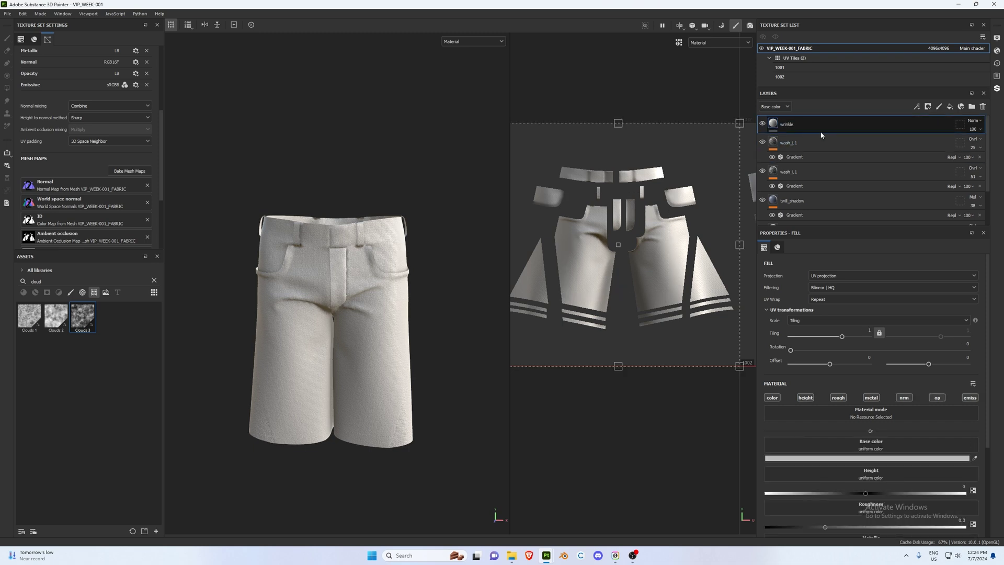
Search the assets for cloth textures and assign Cloth Fold Medium to the wrinkle layer's height
{"action": "left_click", "coordinate": [72, 282]}
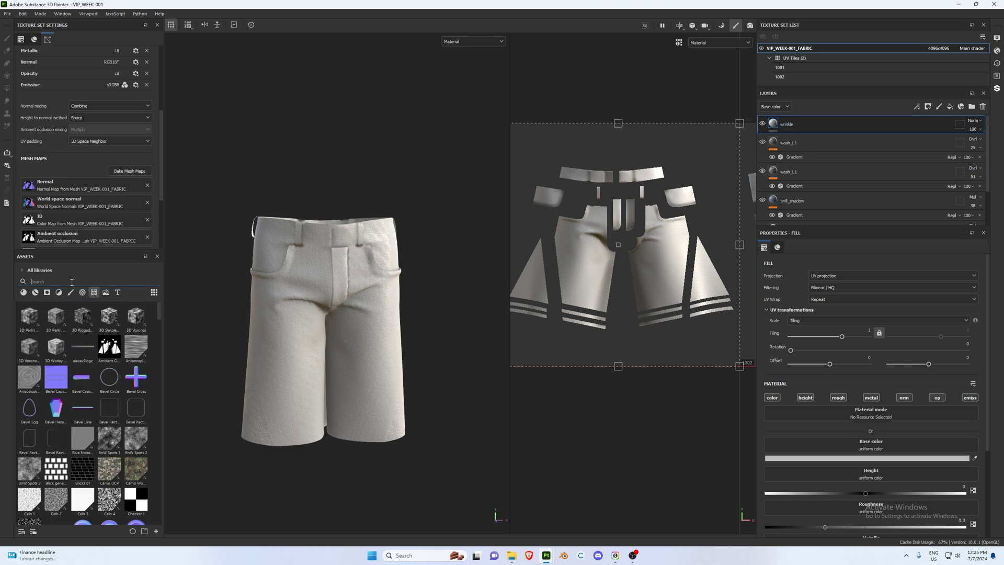
{"action": "type", "text": "cloth"}
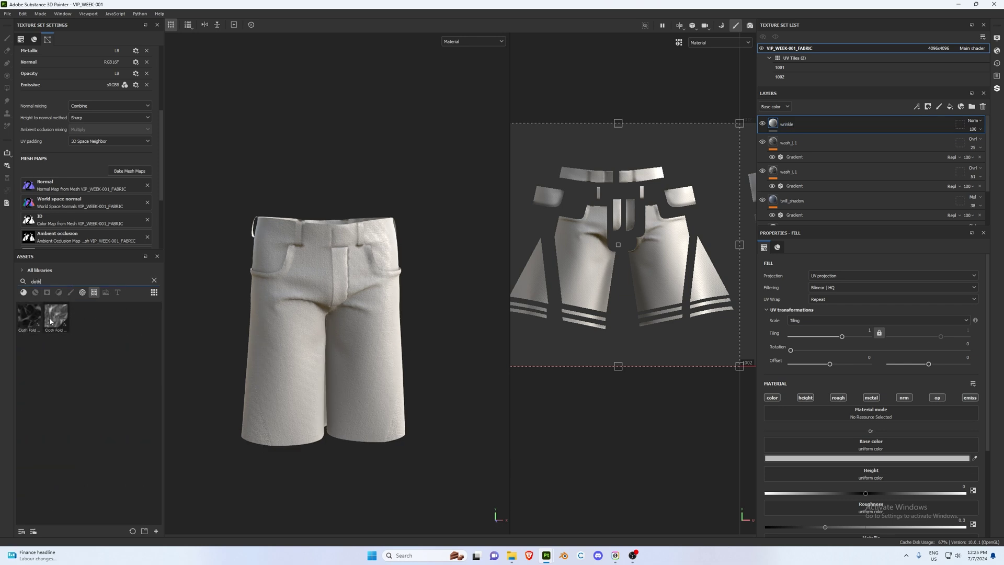
{"action": "left_click_drag", "start_coordinate": [53, 316], "coordinate": [870, 477]}
Restrict the wrinkle layer to the height channel by disabling color, roughness, metallic, normal, opacity and emissive
{"action": "left_click", "coordinate": [772, 397]}
{"action": "left_click", "coordinate": [838, 397]}
{"action": "left_click", "coordinate": [871, 397]}
{"action": "left_click", "coordinate": [903, 398]}
{"action": "left_click", "coordinate": [937, 397]}
{"action": "left_click", "coordinate": [970, 397]}
Set the wrinkle fill's tiling to 1.9 and check the folds on the shorts
{"action": "left_click_drag", "start_coordinate": [842, 336], "coordinate": [855, 337]}
{"action": "left_click_drag", "start_coordinate": [860, 337], "coordinate": [845, 339]}
{"action": "mouse_move", "coordinate": [380, 365]}
{"action": "left_mouse_down", "text": "alt"}
{"action": "mouse_move", "coordinate": [477, 359]}
{"action": "mouse_move", "coordinate": [386, 363]}
{"action": "left_mouse_up", "text": "alt"}
{"action": "scroll", "coordinate": [481, 378], "scroll_direction": "up", "scroll_amount": 1}
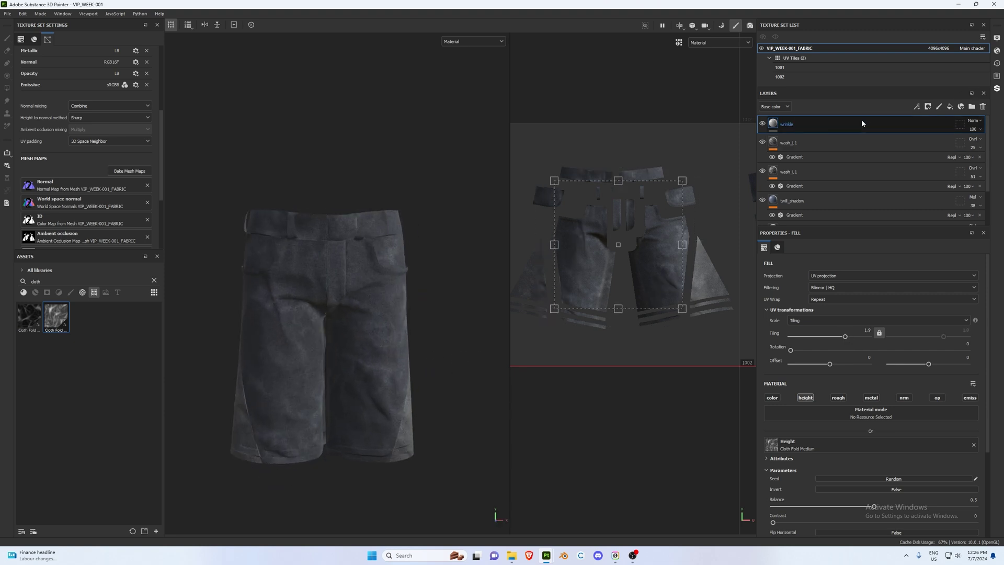
Add a fill layer above the wrinkle layer and name it edge_L1
{"action": "left_click", "coordinate": [951, 108]}
{"action": "double_click", "coordinate": [790, 125]}
{"action": "type", "text": "ed"}
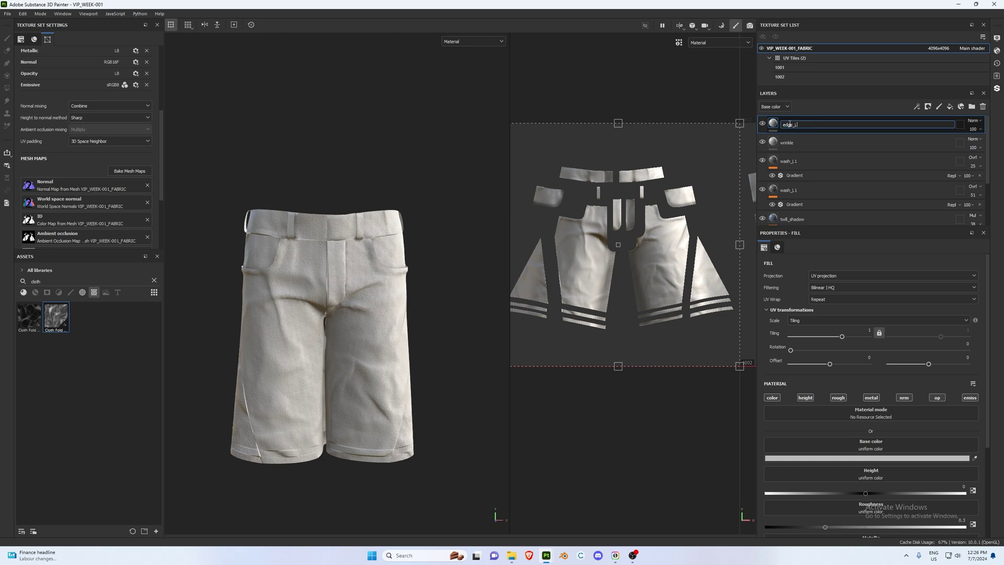
{"action": "type", "text": "ge_L1"}
{"action": "key", "text": "Return"}
Add a UV Border Distance generator to the edge_L1 layer
{"action": "right_click", "coordinate": [795, 124]}
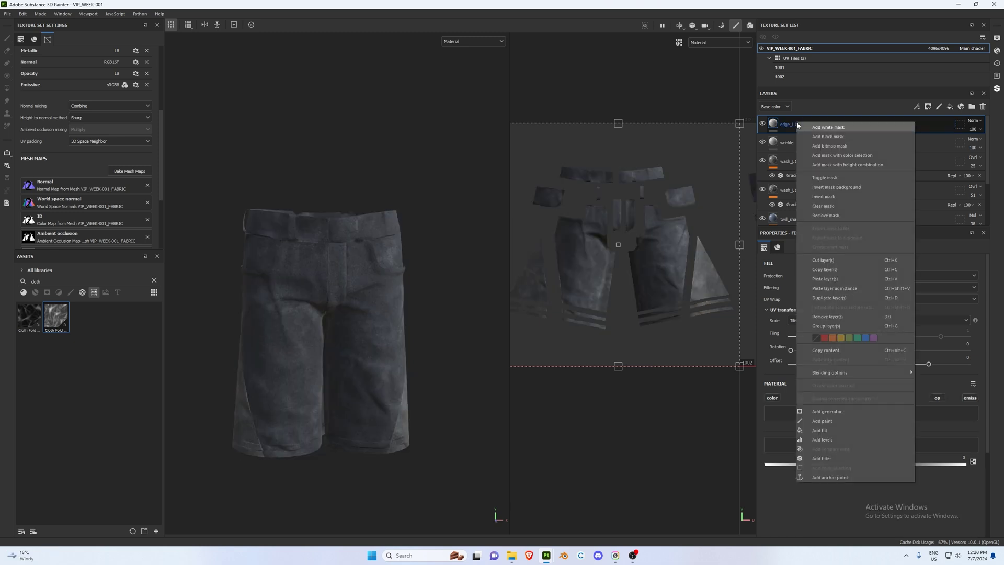
{"action": "left_click", "coordinate": [852, 412]}
{"action": "left_click", "coordinate": [864, 280]}
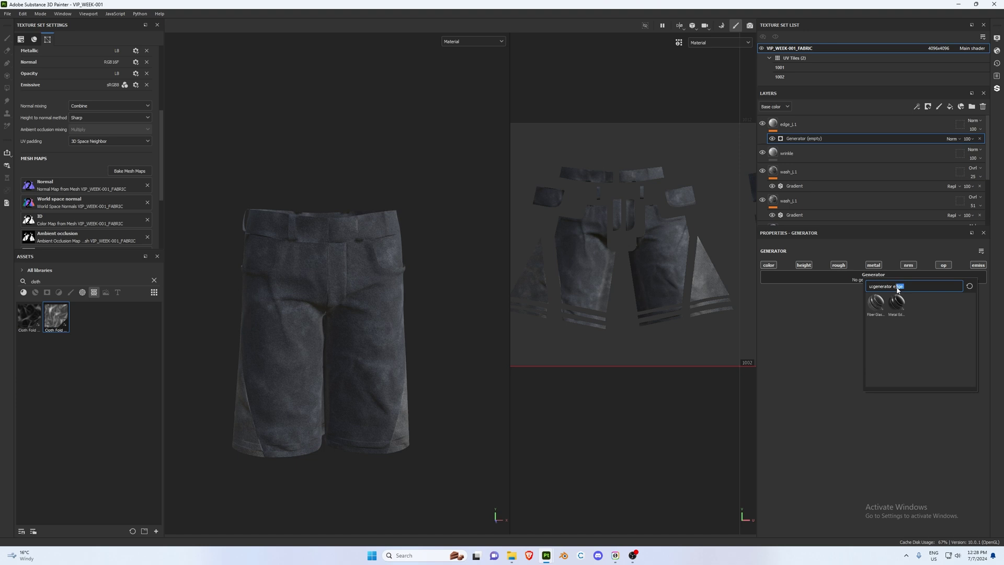
{"action": "type", "text": "uv"}
{"action": "left_click", "coordinate": [896, 304]}
Limit the UV Border Distance generator to height by disabling color, roughness, metallic, normal, opacity and emissive
{"action": "left_click", "coordinate": [768, 265]}
{"action": "left_click", "coordinate": [837, 265]}
{"action": "left_click", "coordinate": [879, 265]}
{"action": "left_click", "coordinate": [914, 265]}
{"action": "left_click", "coordinate": [943, 265]}
{"action": "left_click", "coordinate": [978, 266]}
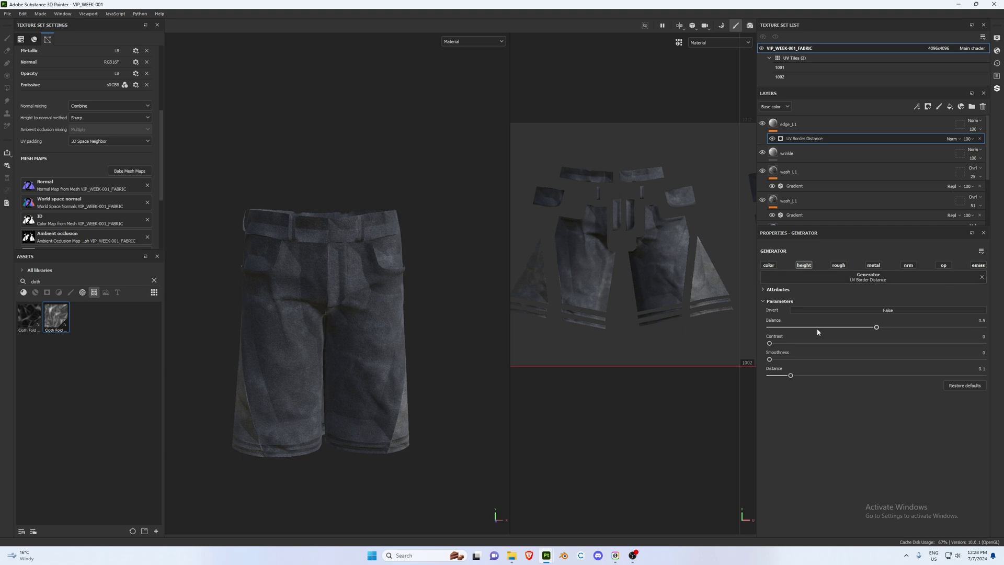
Set the UV Border Distance generator's balance to 0.1, contrast to 0.03 and distance to 0.05
{"action": "left_click_drag", "start_coordinate": [864, 330], "coordinate": [790, 328]}
{"action": "left_click", "coordinate": [771, 343]}
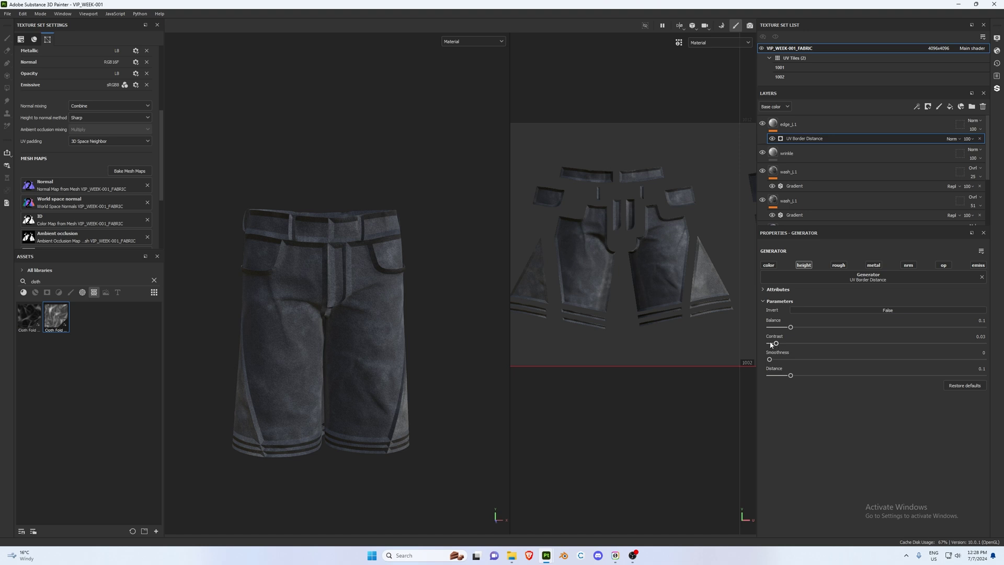
{"action": "left_click", "coordinate": [780, 375]}
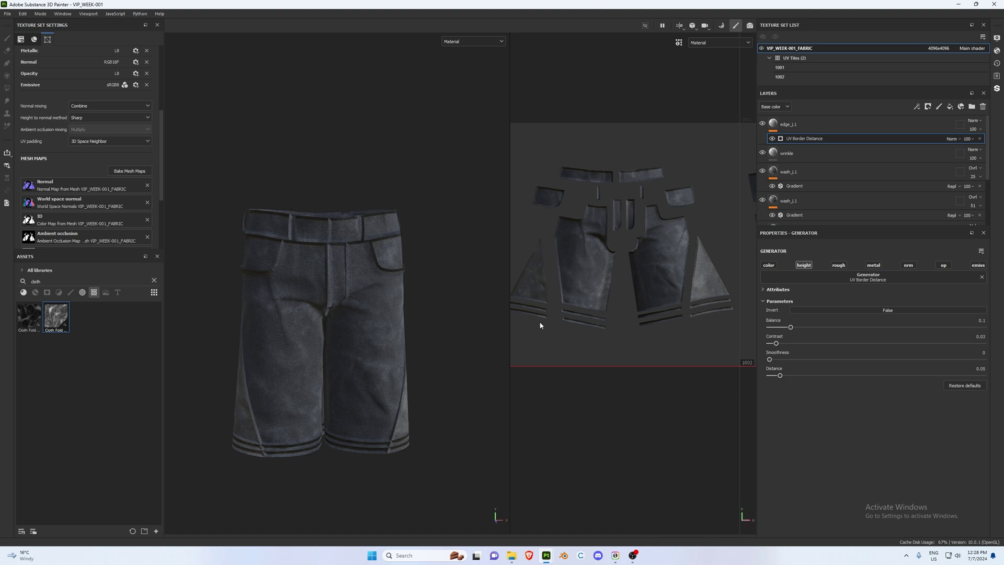
Add a Blur filter above the UV Border Distance generator on edge_L1
{"action": "right_click", "coordinate": [801, 125]}
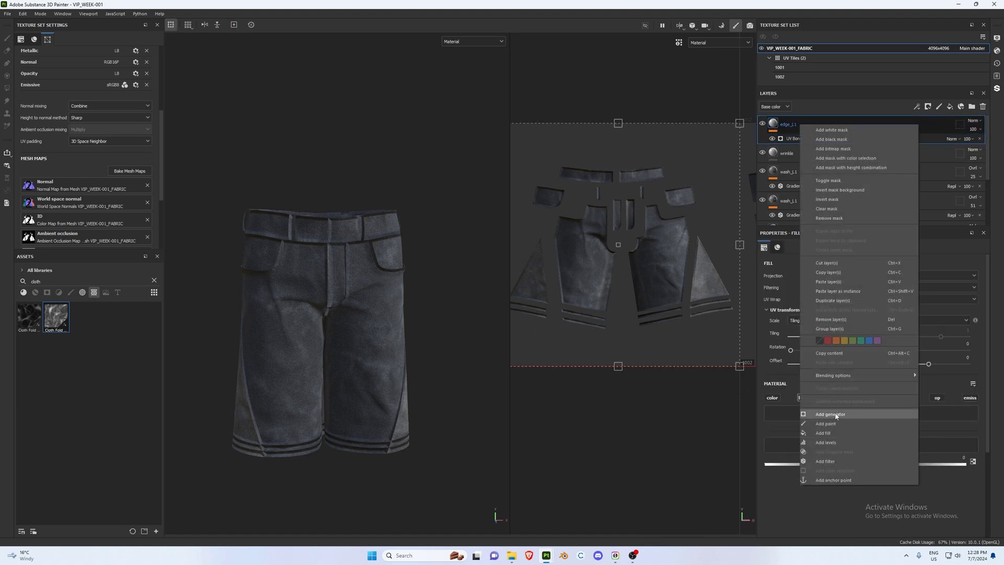
{"action": "left_click", "coordinate": [824, 460]}
{"action": "left_click", "coordinate": [872, 277]}
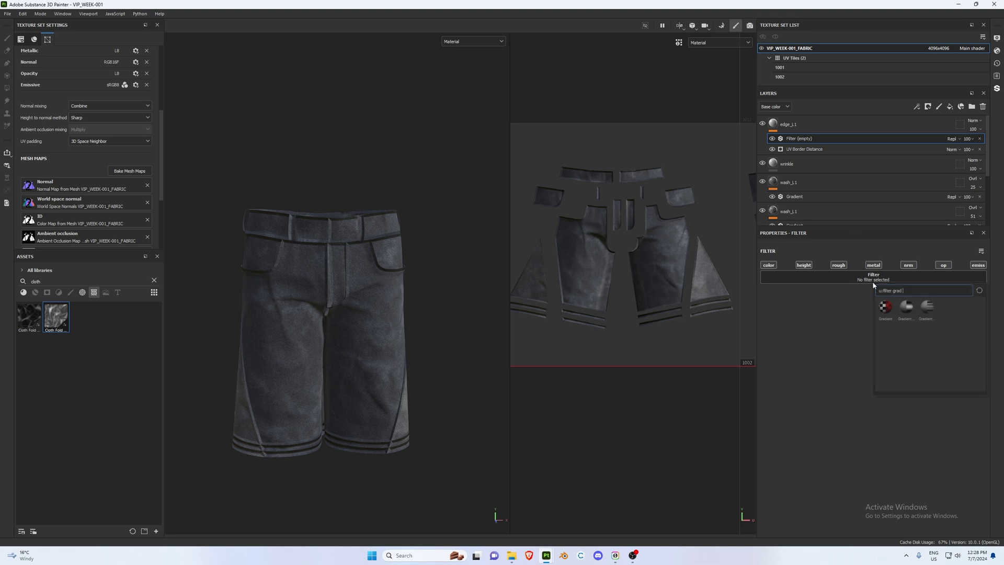
{"action": "key", "text": "BackSpace"}
{"action": "key", "text": "BackSpace"}
{"action": "key", "text": "BackSpace"}
{"action": "key", "text": "BackSpace"}
{"action": "key", "text": "BackSpace"}
{"action": "type", "text": "blu"}
{"action": "left_click", "coordinate": [884, 308]}
Set the blending mode of edge_L1's UV Border Distance generator to Linear dodge (Add)
{"action": "scroll", "coordinate": [382, 274], "scroll_direction": "up", "scroll_amount": 5}
{"action": "left_click_drag", "start_coordinate": [395, 306], "coordinate": [412, 303], "text": "alt"}
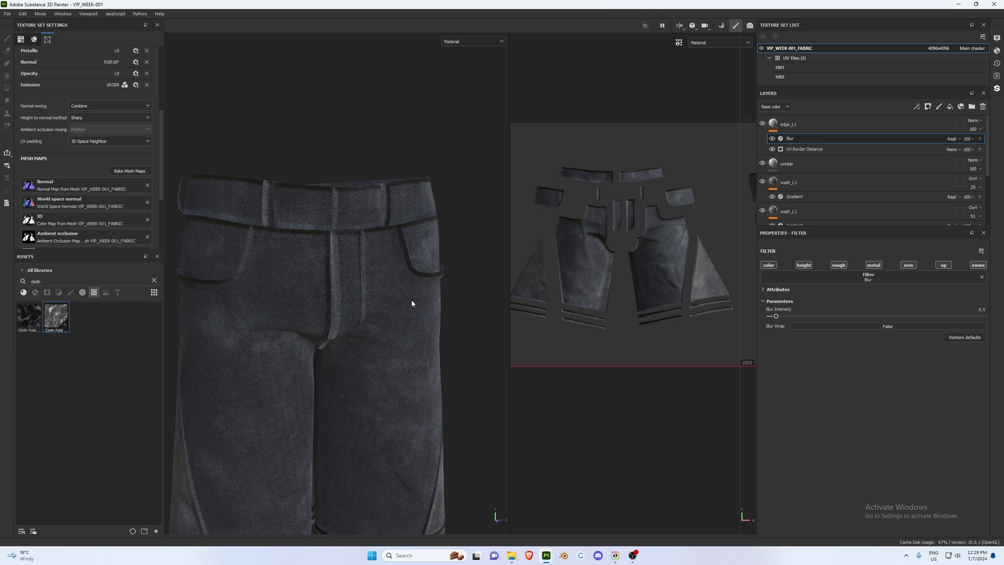
{"action": "left_click", "coordinate": [957, 150]}
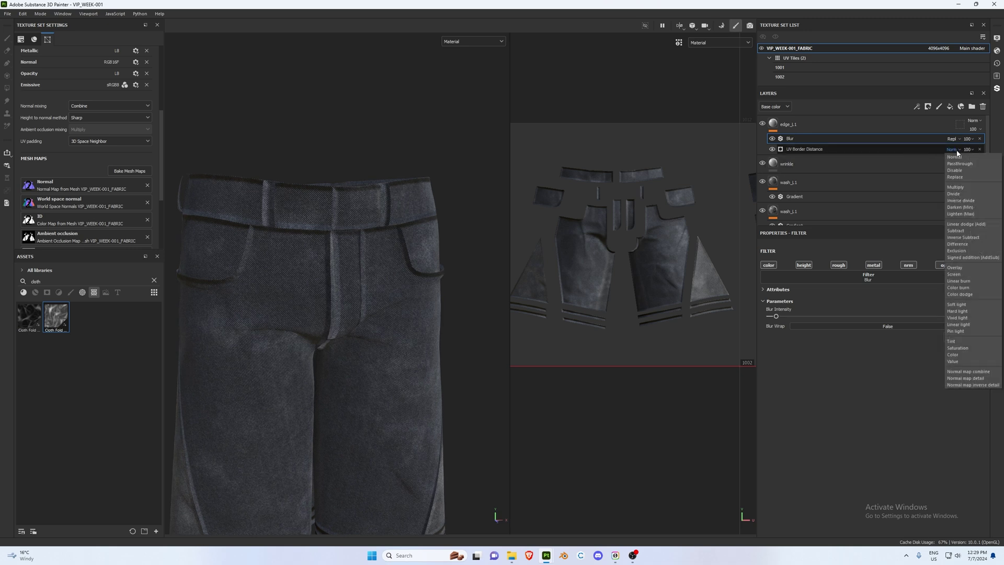
{"action": "left_click", "coordinate": [964, 224]}
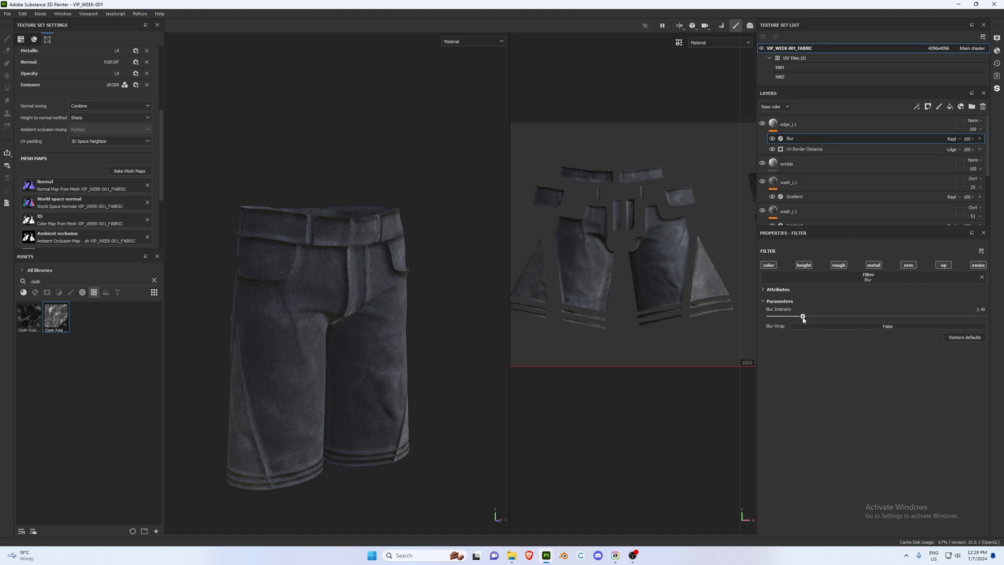
Duplicate the edge_L1 layer and rename the copy edge_L2
{"action": "left_click", "coordinate": [792, 126]}
{"action": "key", "text": "ctrl+d"}
{"action": "double_click", "coordinate": [792, 126]}
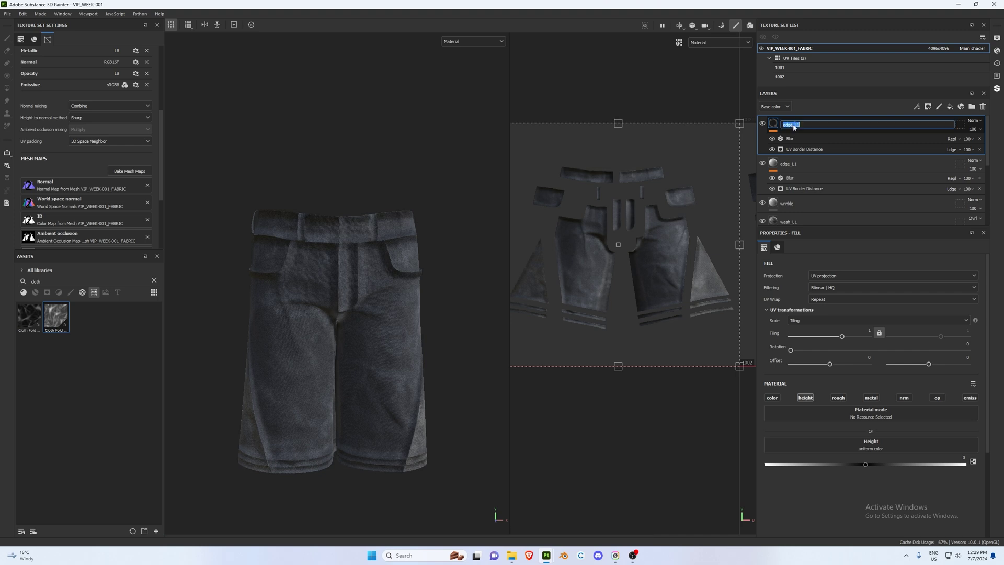
{"action": "type", "text": "edge_L2"}
{"action": "key", "text": "Return"}
Remove the Blur filter from edge_L2 and enable the layer's color channel
{"action": "left_click", "coordinate": [804, 149]}
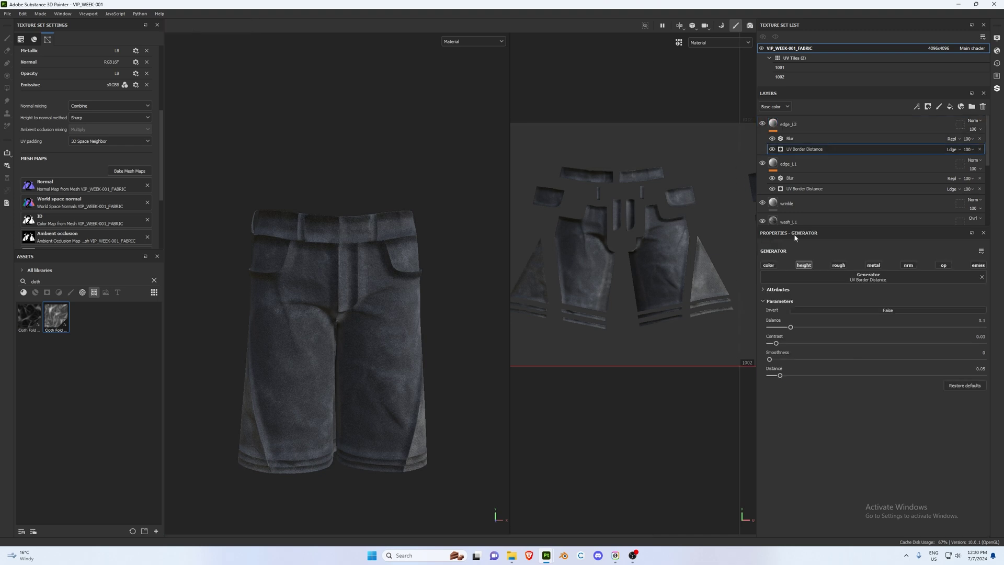
{"action": "left_click", "coordinate": [802, 140]}
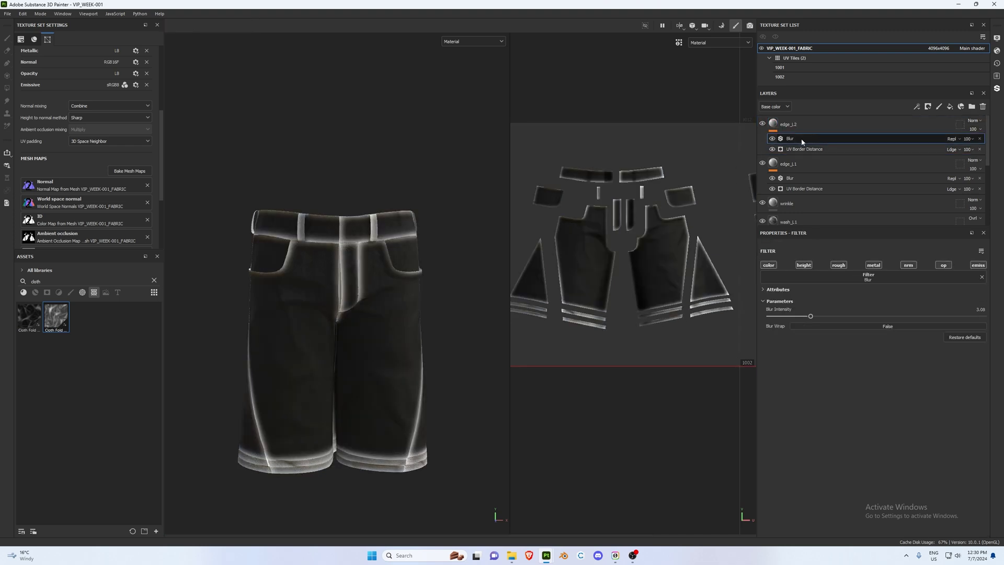
{"action": "key", "text": "Delete"}
{"action": "left_click", "coordinate": [773, 398]}
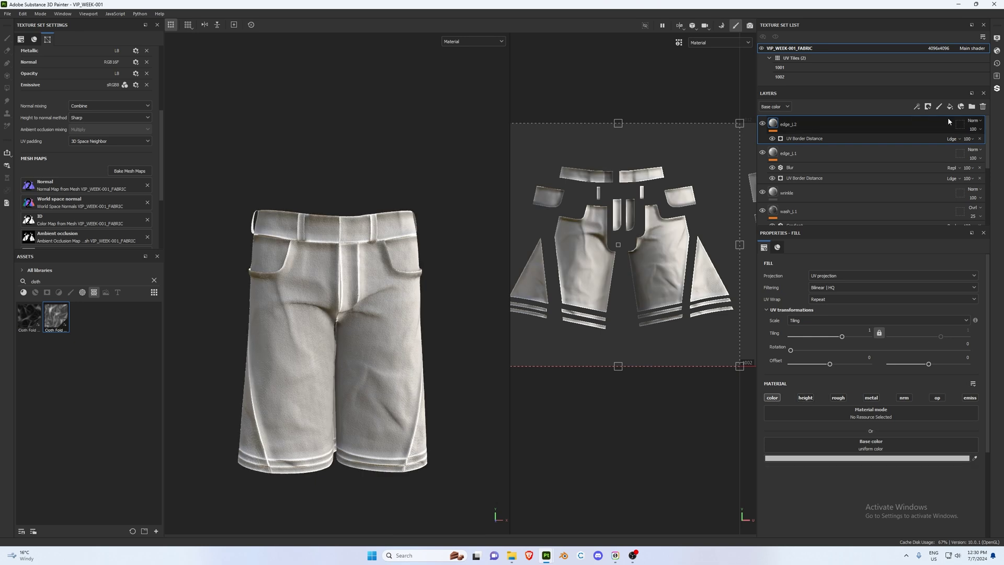
Set edge_L2's blending mode to Screen and its opacity to 12, and check the shorts' edges
{"action": "left_click", "coordinate": [972, 121]}
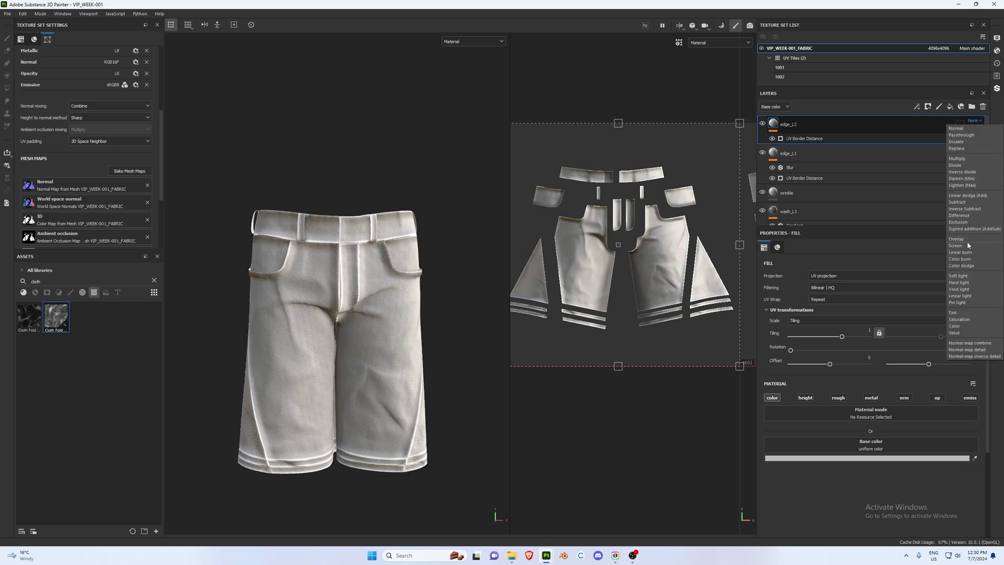
{"action": "left_click", "coordinate": [967, 245]}
{"action": "left_click", "coordinate": [976, 130]}
{"action": "left_click_drag", "start_coordinate": [999, 144], "coordinate": [969, 144]}
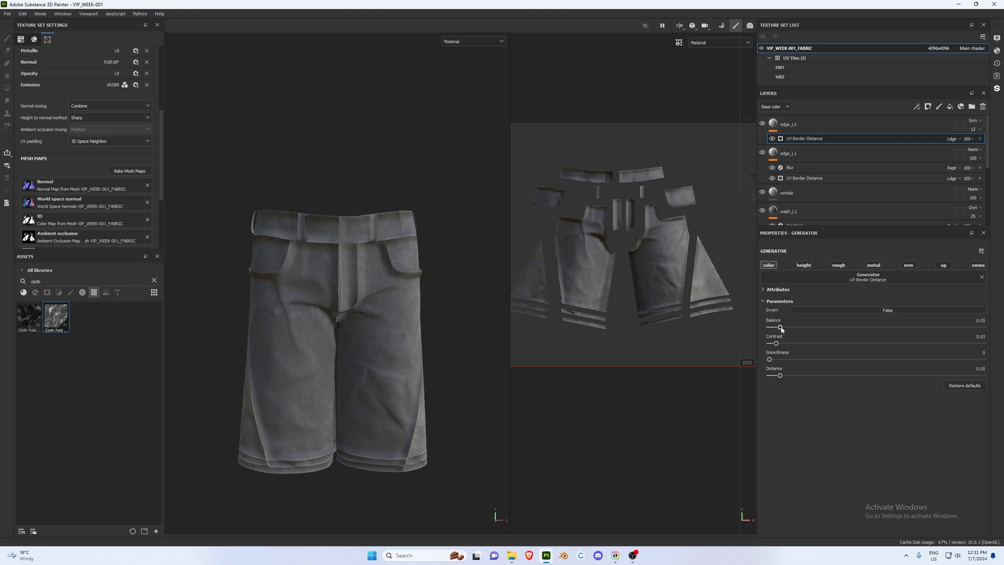
{"action": "left_click_drag", "start_coordinate": [419, 362], "coordinate": [355, 351], "text": "alt"}
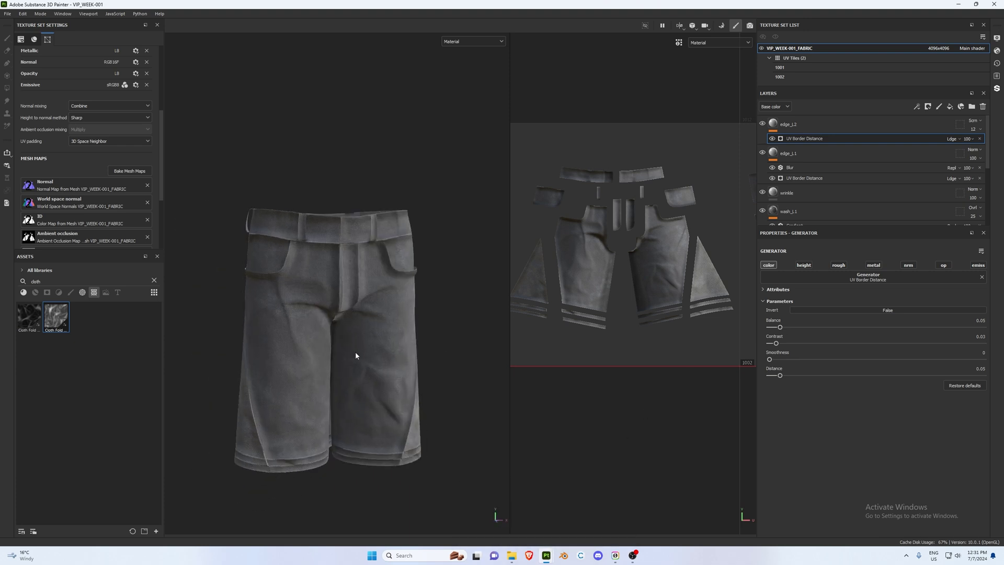
Change edge_L2's base color to near-black 020000 and check the seams on the shorts
{"action": "left_click", "coordinate": [771, 128]}
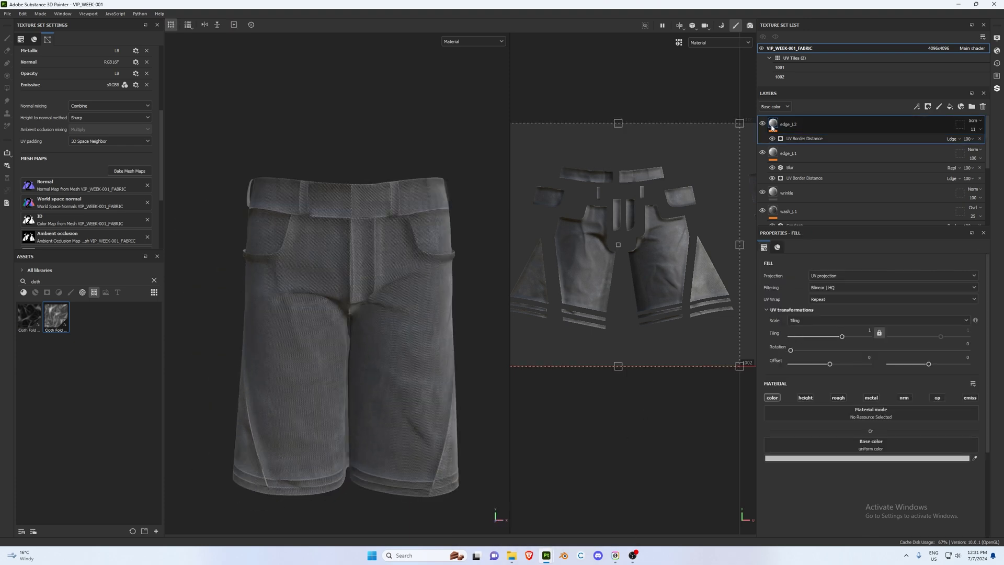
{"action": "left_click", "coordinate": [889, 458]}
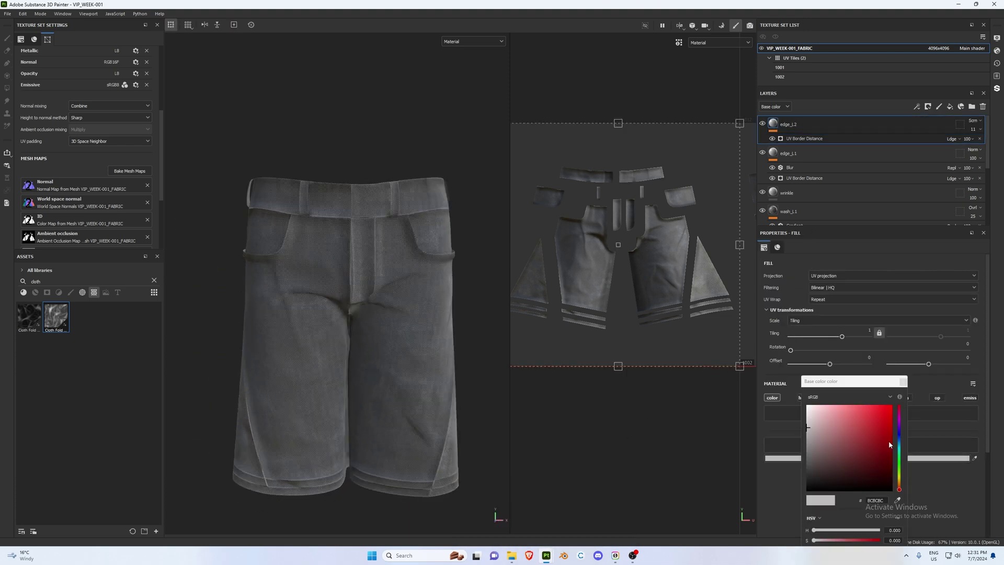
{"action": "left_click_drag", "start_coordinate": [879, 442], "coordinate": [893, 493]}
{"action": "mouse_move", "coordinate": [366, 349]}
{"action": "left_mouse_down", "text": "alt"}
{"action": "mouse_move", "coordinate": [464, 340]}
{"action": "mouse_move", "coordinate": [307, 352]}
{"action": "mouse_move", "coordinate": [392, 347]}
{"action": "mouse_move", "coordinate": [401, 307]}
{"action": "mouse_move", "coordinate": [361, 345]}
{"action": "left_mouse_up", "text": "alt"}
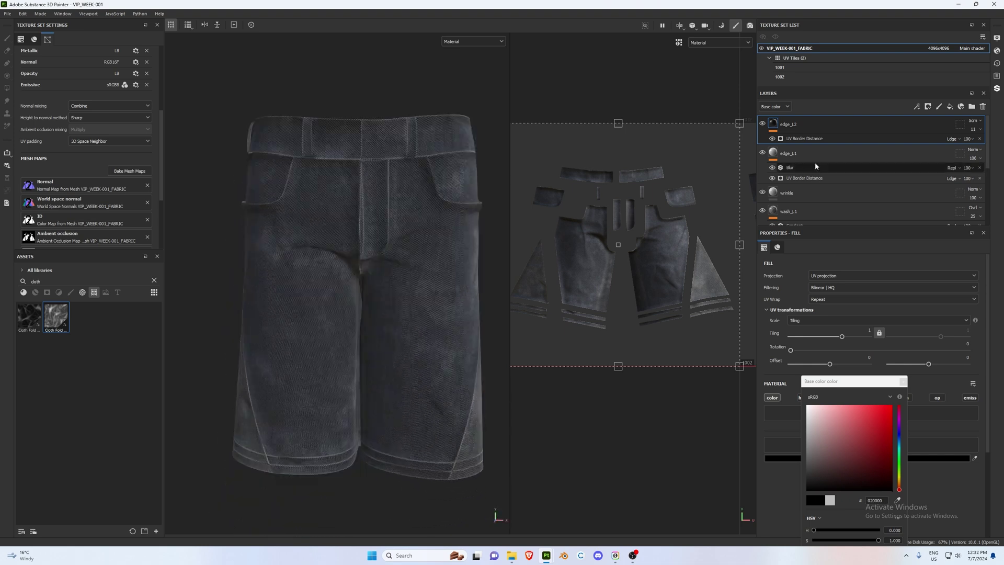
Add a fill layer named puckering_L1 at the top of the stack and group it in a folder named puckering
{"action": "left_click", "coordinate": [949, 106]}
{"action": "double_click", "coordinate": [816, 124]}
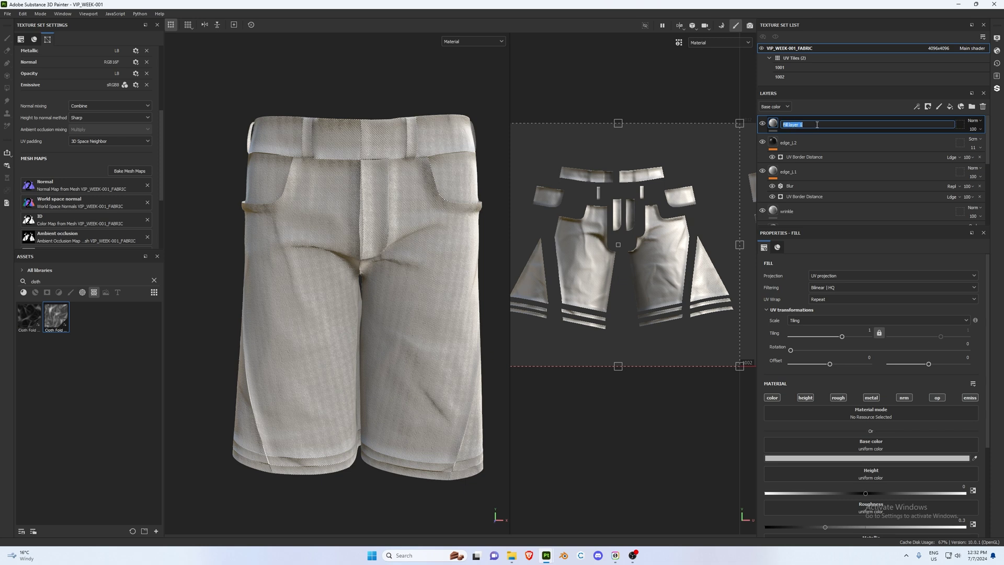
{"action": "type", "text": "puckering_L1"}
{"action": "key", "text": "Return"}
{"action": "left_click", "coordinate": [971, 107]}
{"action": "type", "text": "puckering"}
{"action": "key", "text": "Return"}
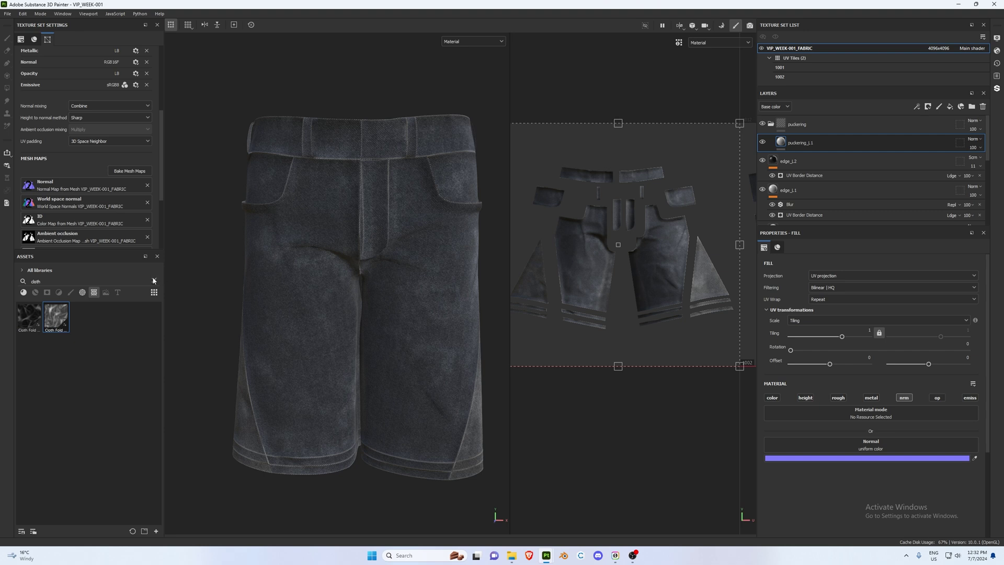
Switch to File Explorer and bring VIP_WEEK-001_normal_1001.png and VIP_WEEK-001_normal_1002.png from the DENIM_VIP folder into the Substance 3D Painter assets
{"action": "mouse_move", "coordinate": [511, 555]}
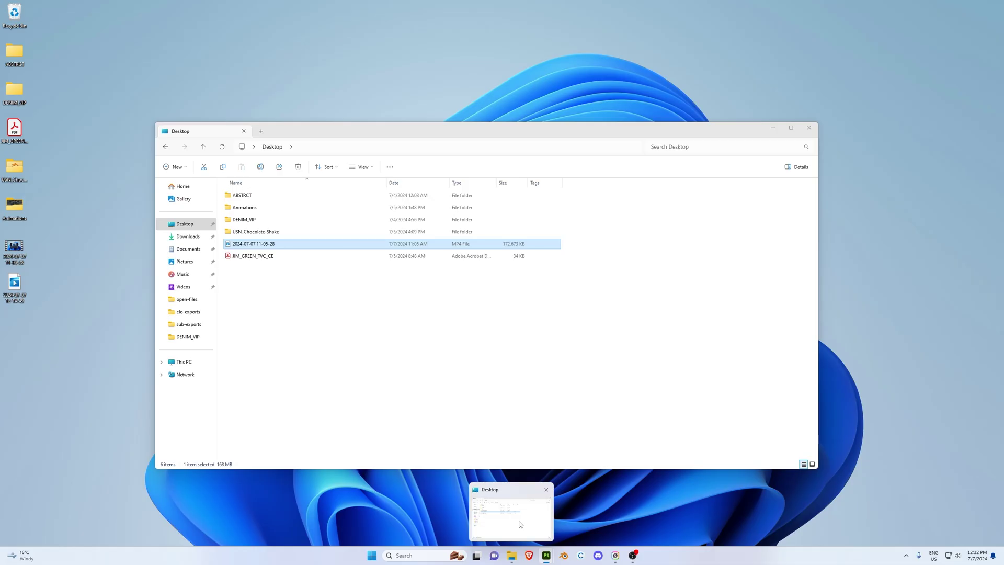
{"action": "left_click", "coordinate": [511, 517]}
{"action": "double_click", "coordinate": [251, 220]}
{"action": "double_click", "coordinate": [251, 195]}
{"action": "left_click", "coordinate": [504, 237]}
{"action": "left_click", "coordinate": [609, 230], "text": "ctrl"}
{"action": "mouse_move", "coordinate": [540, 218]}
{"action": "left_mouse_down"}
{"action": "mouse_move", "coordinate": [78, 398]}
{"action": "mouse_move", "coordinate": [76, 411]}
{"action": "left_mouse_up"}
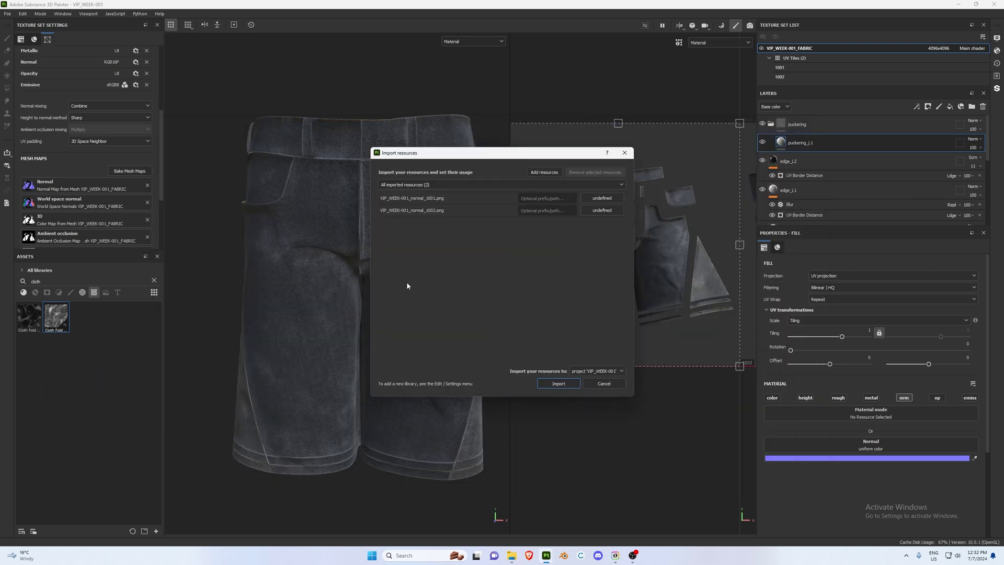
Mark both VIP_WEEK-001_normal images as textures and import them into the VIP_WEEK-001 project
{"action": "left_click_drag", "start_coordinate": [471, 269], "coordinate": [615, 188]}
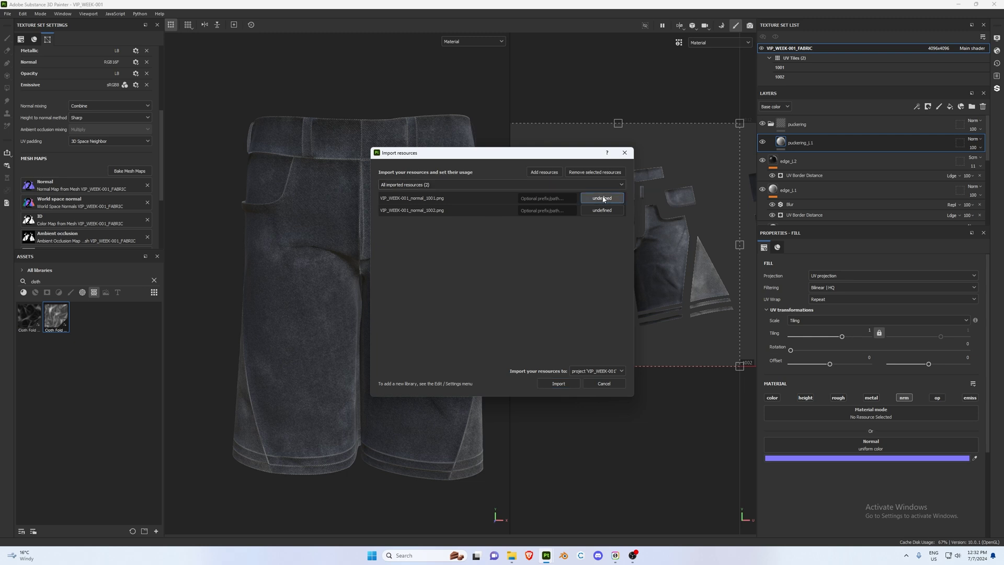
{"action": "left_click", "coordinate": [607, 198]}
{"action": "left_click", "coordinate": [614, 225]}
{"action": "left_click", "coordinate": [566, 383]}
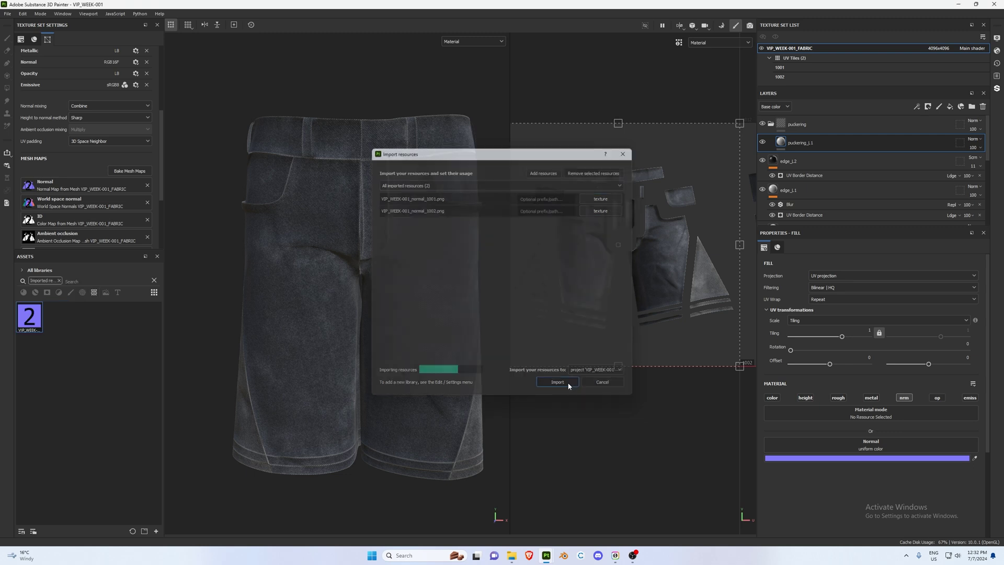
{"action": "left_click_drag", "start_coordinate": [29, 318], "coordinate": [841, 449]}
{"action": "key", "text": "ctrl+z"}
{"action": "key", "text": "ctrl+z"}
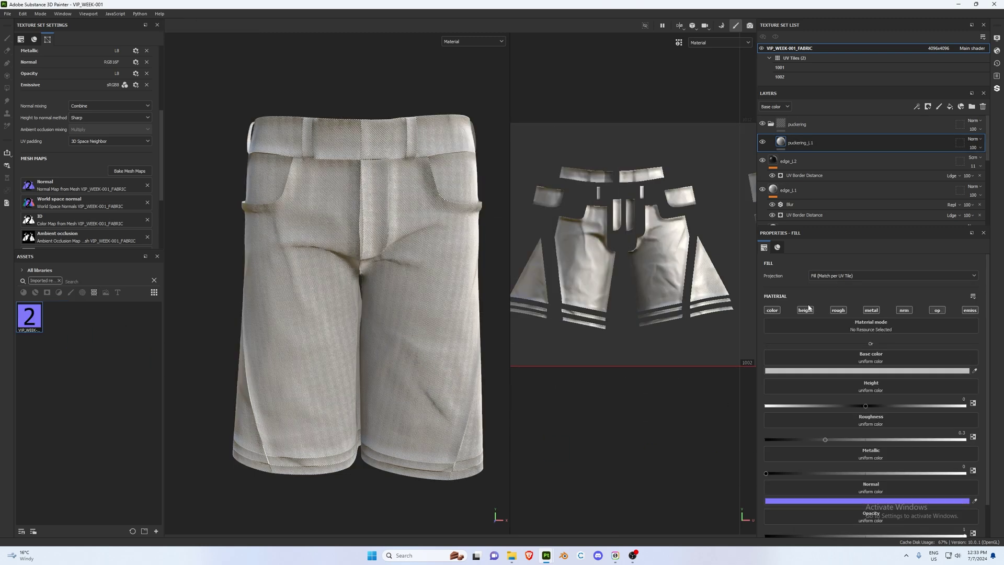
Restrict puckering_L1 to the color channel by disabling height, roughness, metallic, normal, opacity and emissive
{"action": "left_click", "coordinate": [805, 310]}
{"action": "left_click", "coordinate": [837, 310]}
{"action": "left_click", "coordinate": [871, 310]}
{"action": "left_click", "coordinate": [904, 310]}
{"action": "left_click", "coordinate": [937, 310]}
{"action": "left_click", "coordinate": [969, 310]}
Assign the VIP_WEEK-001_normal texture to puckering_L1's base color and set the layer's blending mode to Screen
{"action": "left_click_drag", "start_coordinate": [29, 318], "coordinate": [858, 359]}
{"action": "left_click", "coordinate": [981, 139]}
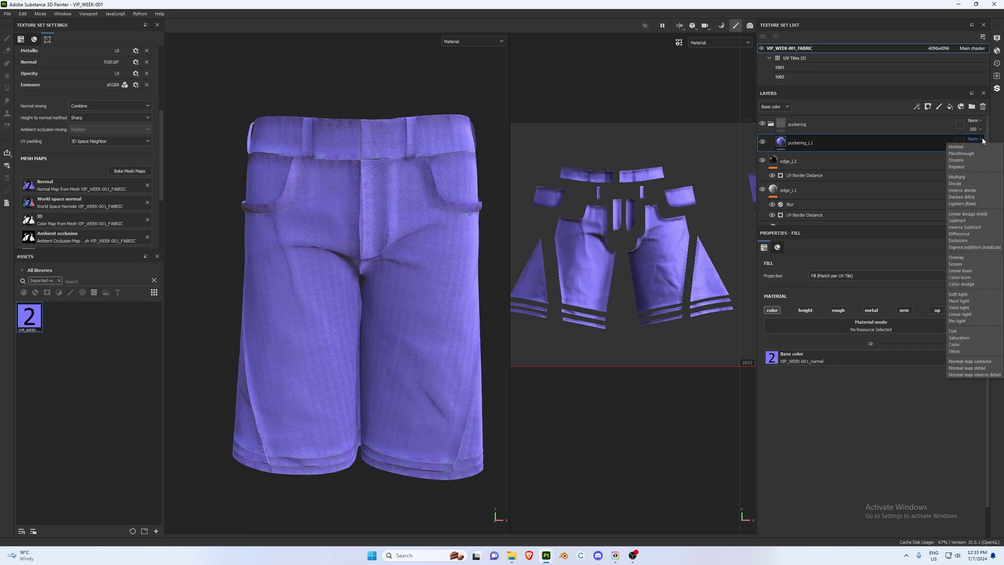
{"action": "left_click", "coordinate": [955, 264]}
{"action": "right_click", "coordinate": [808, 142]}
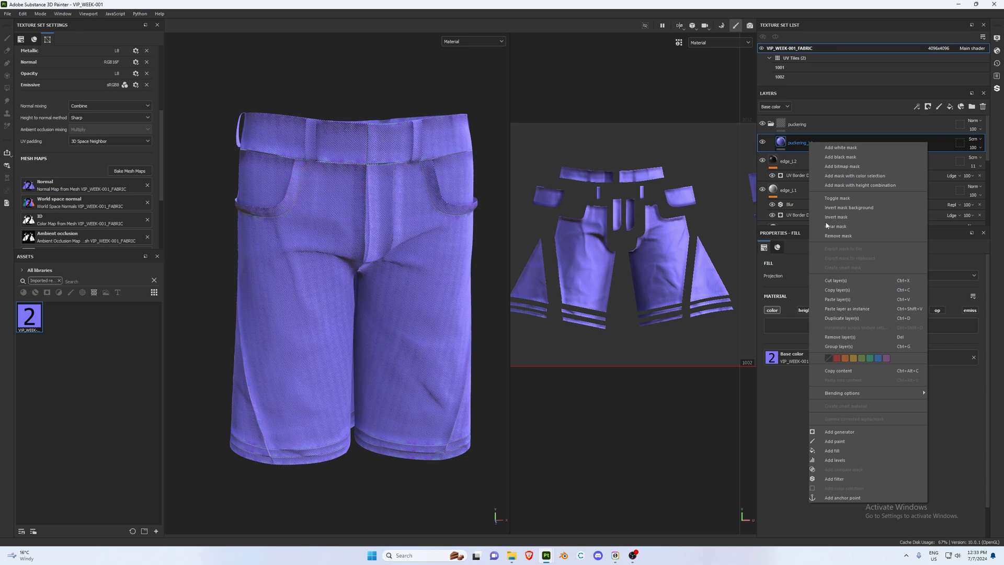
{"action": "left_click", "coordinate": [849, 432]}
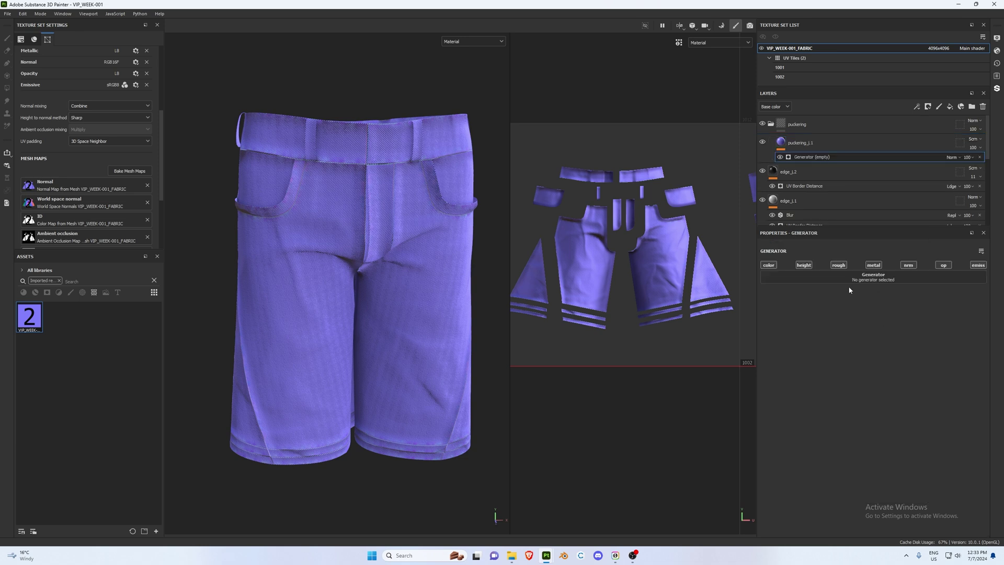
{"action": "left_click", "coordinate": [867, 280]}
{"action": "key", "text": "BackSpace"}
{"action": "key", "text": "BackSpace"}
{"action": "type", "text": "gr"}
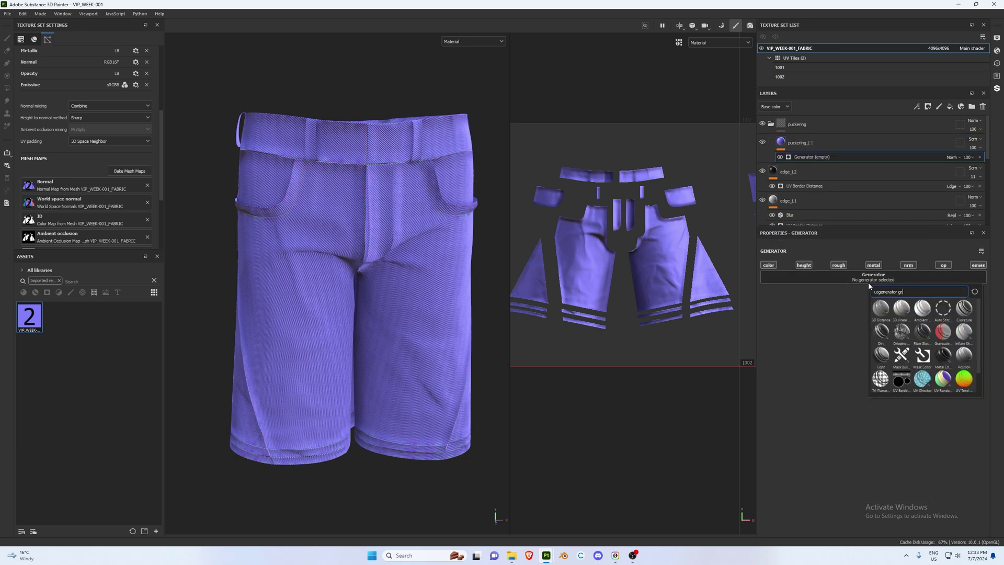
{"action": "type", "text": "ad"}
{"action": "key", "text": "ctrl+z"}
Add a Gradient filter to the puckering_L1 layer
{"action": "right_click", "coordinate": [805, 140]}
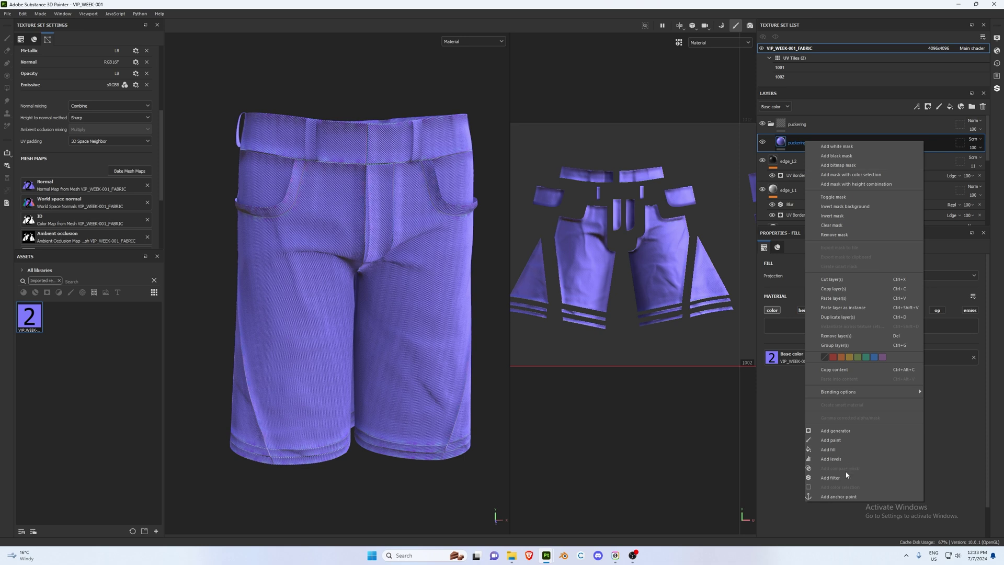
{"action": "left_click", "coordinate": [831, 477]}
{"action": "left_click", "coordinate": [870, 282]}
{"action": "key", "text": "BackSpace"}
{"action": "key", "text": "BackSpace"}
{"action": "key", "text": "BackSpace"}
{"action": "key", "text": "BackSpace"}
{"action": "type", "text": "grad"}
{"action": "left_click", "coordinate": [881, 304]}
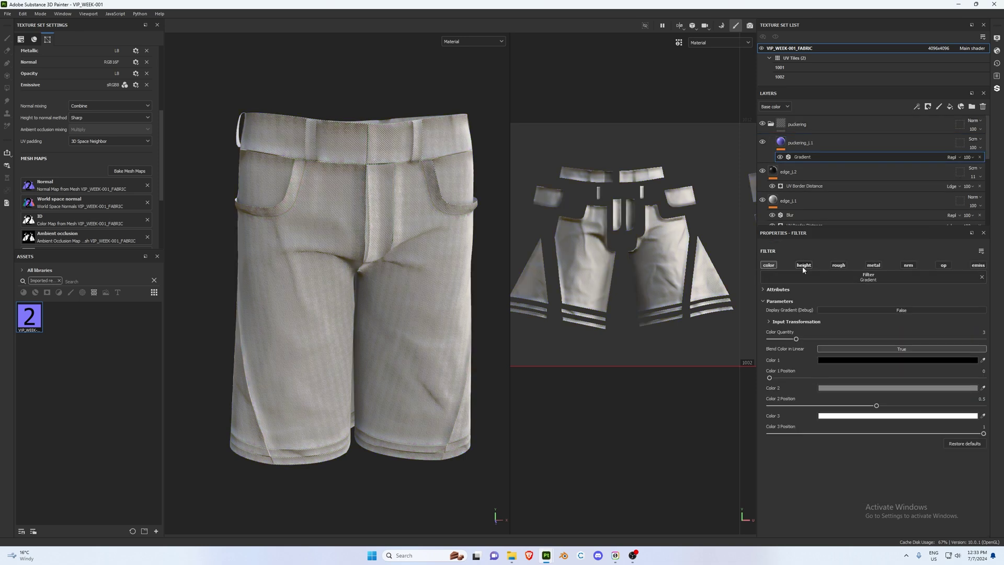
Set the Gradient filter's Color 1 position to 0.64, checking the puckering along the seams
{"action": "left_click_drag", "start_coordinate": [768, 377], "coordinate": [900, 378]}
{"action": "left_click_drag", "start_coordinate": [397, 183], "coordinate": [334, 180], "text": "alt"}
{"action": "left_click_drag", "start_coordinate": [900, 378], "coordinate": [906, 378]}
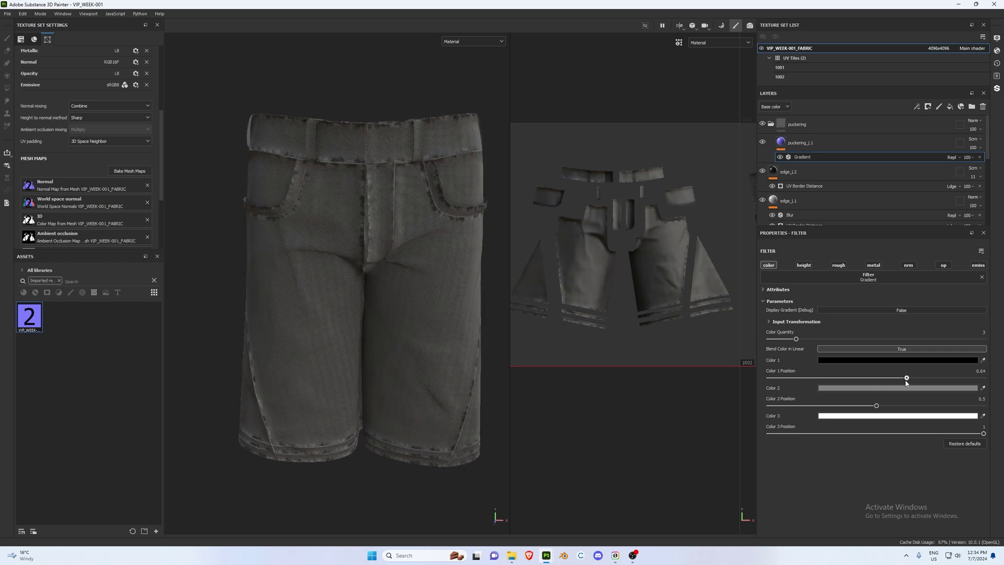
Set the Gradient filter's Color 2 position to 0.38 and Color 3 position to 0.72, and blend the puckering folder with Overlay
{"action": "left_click_drag", "start_coordinate": [976, 434], "coordinate": [923, 435]}
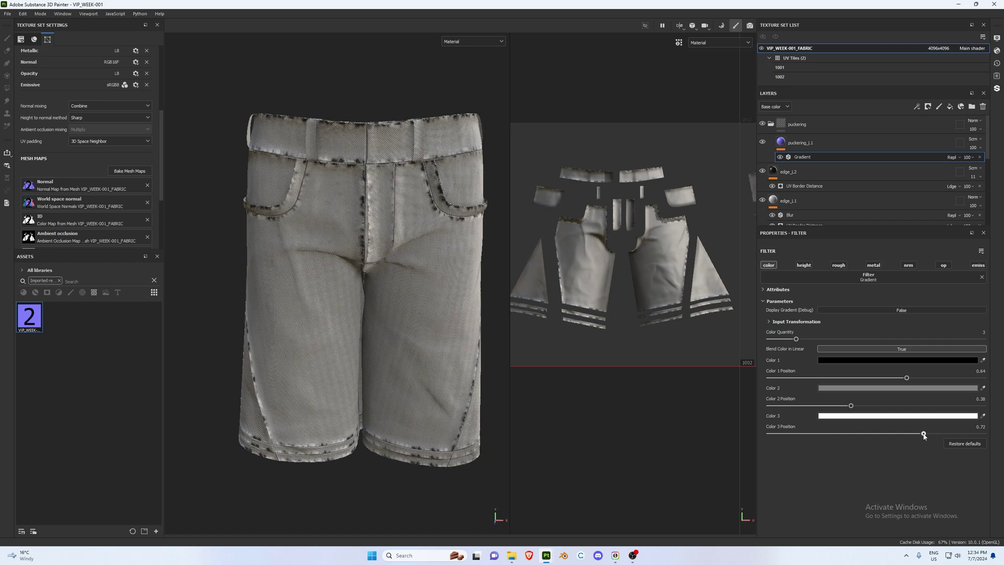
{"action": "left_click", "coordinate": [973, 123]}
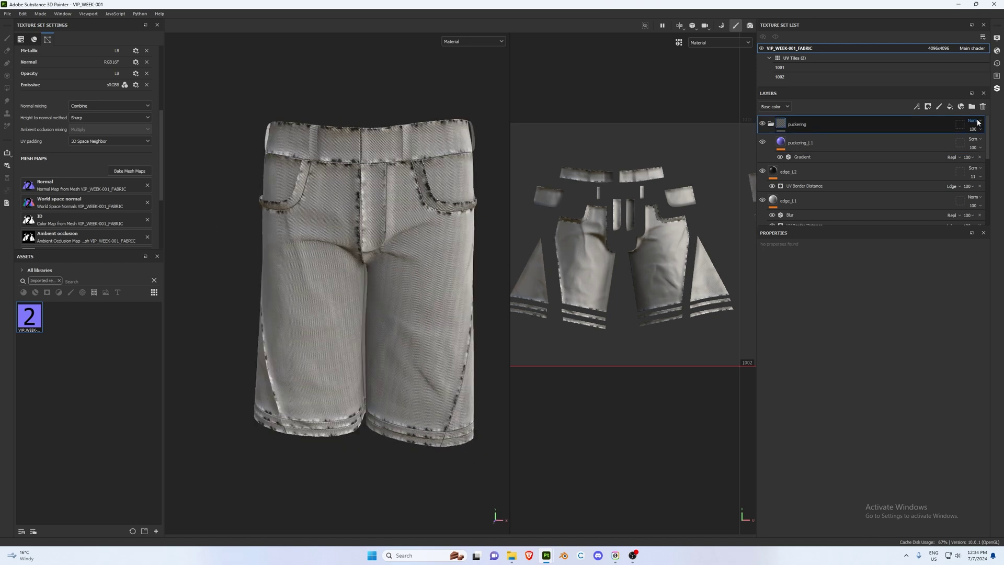
{"action": "left_click", "coordinate": [975, 122]}
{"action": "left_click", "coordinate": [956, 238]}
Toggle the puckering on and off to compare its effect on the shorts, and lower puckering_L1's opacity to 82
{"action": "left_click_drag", "start_coordinate": [323, 234], "coordinate": [349, 219], "text": "alt"}
{"action": "left_click", "coordinate": [762, 141]}
{"action": "left_click", "coordinate": [762, 142]}
{"action": "left_click", "coordinate": [762, 142]}
{"action": "left_click", "coordinate": [762, 142]}
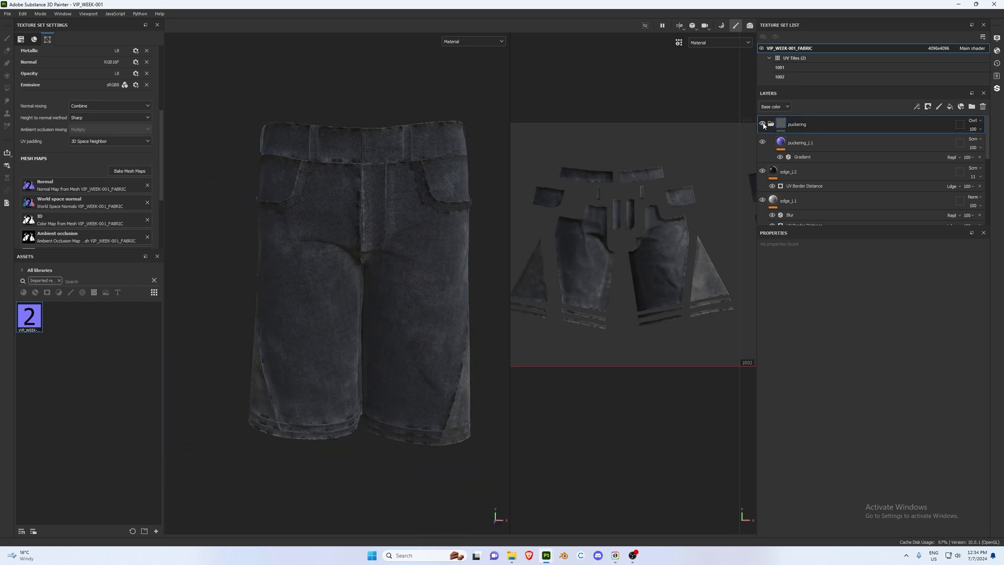
{"action": "left_click_drag", "start_coordinate": [302, 224], "coordinate": [365, 219], "text": "alt"}
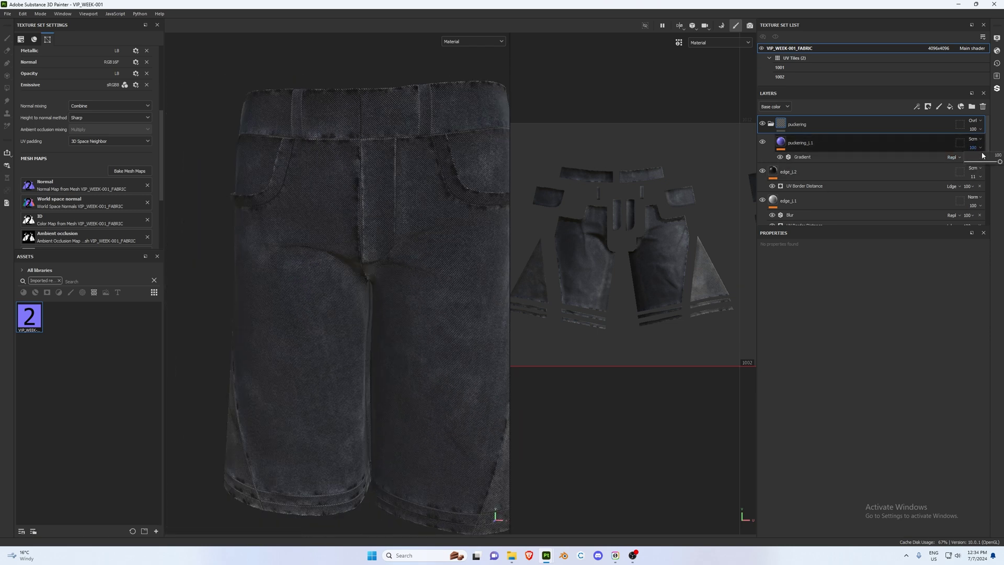
{"action": "left_click_drag", "start_coordinate": [999, 162], "coordinate": [987, 163]}
{"action": "left_click", "coordinate": [862, 146]}
Duplicate puckering_L1 twice and rename the copies puckering_L2
{"action": "scroll", "coordinate": [386, 298], "scroll_direction": "down", "scroll_amount": 3}
{"action": "left_click_drag", "start_coordinate": [386, 298], "coordinate": [439, 288], "text": "alt"}
{"action": "key", "text": "ctrl+d"}
{"action": "key", "text": "ctrl+d"}
{"action": "double_click", "coordinate": [799, 143]}
{"action": "key", "text": "End"}
{"action": "type", "text": "3"}
{"action": "double_click", "coordinate": [802, 171]}
{"action": "left_click_drag", "start_coordinate": [811, 172], "coordinate": [816, 172]}
{"action": "type", "text": "2"}
{"action": "left_click", "coordinate": [833, 143]}
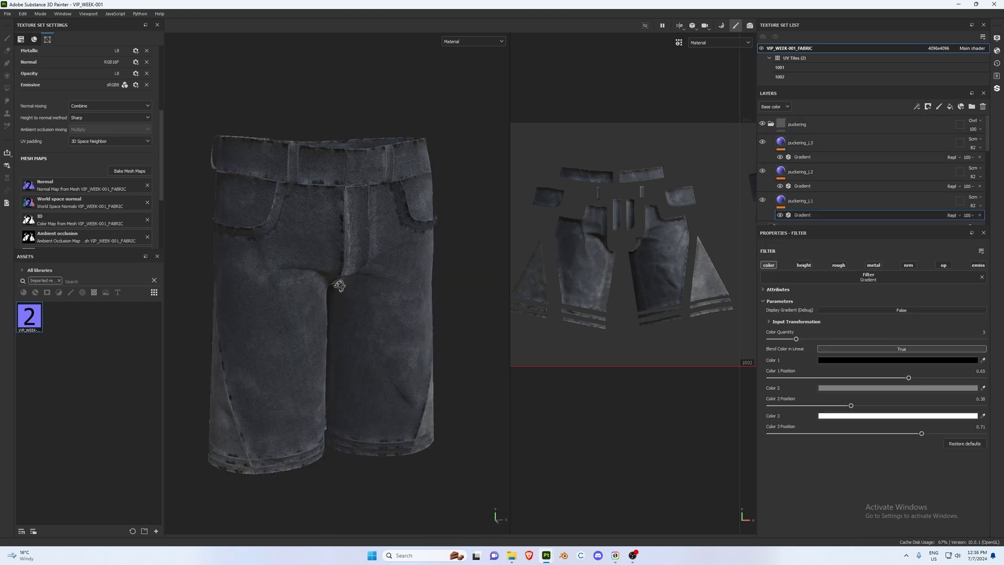
Collapse the puckering folder and add a fill layer named "stitching" above it
{"action": "left_click_drag", "start_coordinate": [338, 285], "coordinate": [450, 262], "text": "alt"}
{"action": "left_click", "coordinate": [770, 124]}
{"action": "left_click", "coordinate": [831, 124]}
{"action": "left_click", "coordinate": [949, 107]}
{"action": "double_click", "coordinate": [796, 126]}
{"action": "type", "text": "stitching"}
{"action": "key", "text": "Return"}
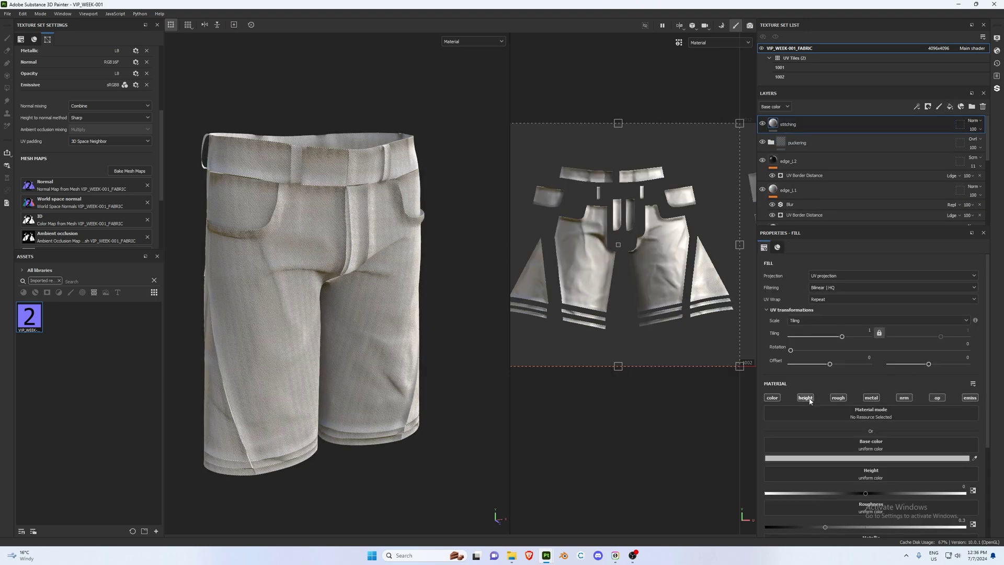
Restrict the stitching layer to color and height, and set its base color to black (000000)
{"action": "left_click", "coordinate": [838, 397]}
{"action": "left_click", "coordinate": [871, 397]}
{"action": "left_click", "coordinate": [903, 397]}
{"action": "left_click", "coordinate": [936, 397]}
{"action": "left_click", "coordinate": [973, 398]}
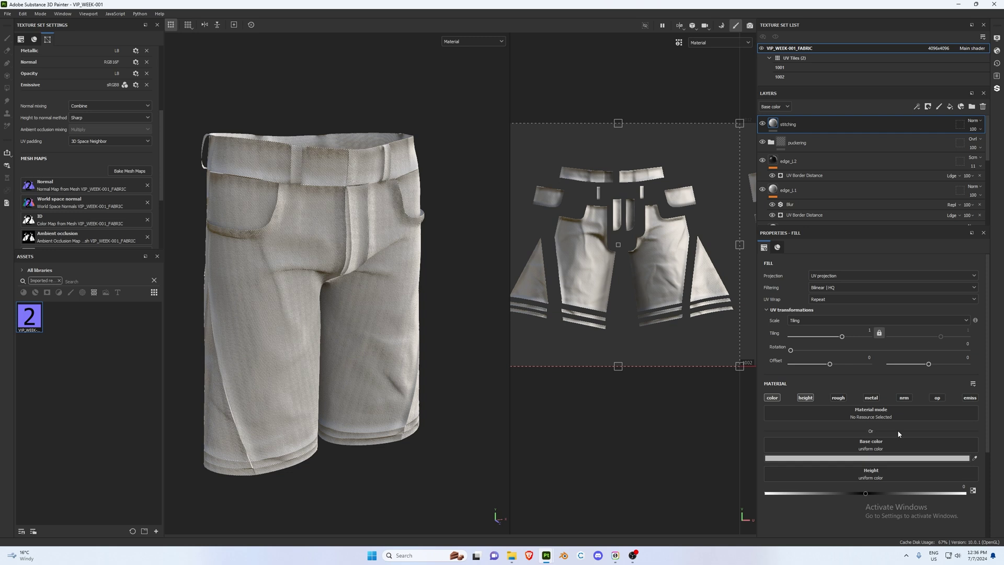
{"action": "left_click", "coordinate": [876, 458]}
{"action": "left_click_drag", "start_coordinate": [864, 445], "coordinate": [886, 491]}
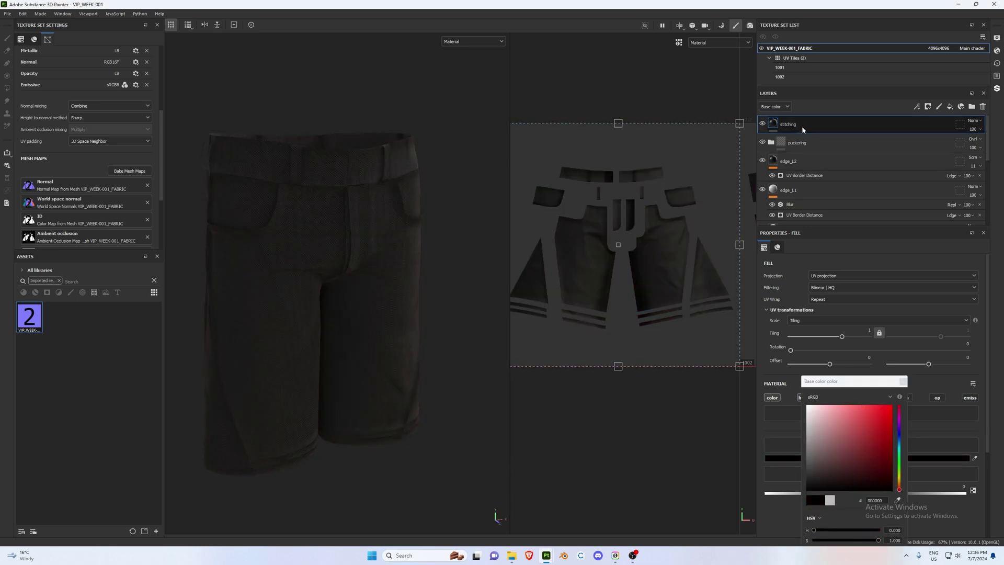
Add a black mask to the stitching layer, widen the 2D view, and search the assets for "stitch" to select the Paint Roller brush
{"action": "right_click", "coordinate": [790, 125]}
{"action": "left_click", "coordinate": [816, 137]}
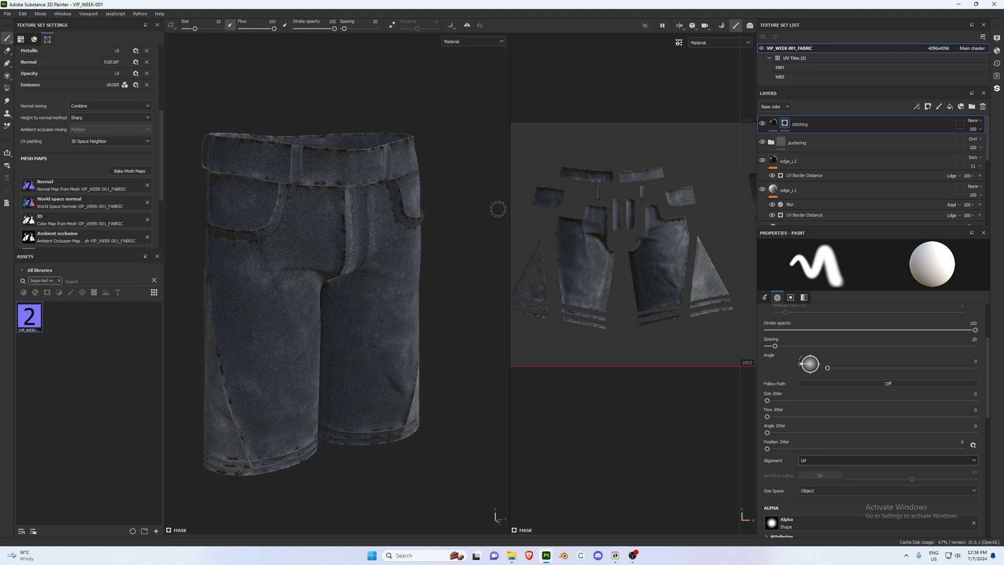
{"action": "right_click_drag", "start_coordinate": [349, 217], "coordinate": [407, 229], "text": "alt"}
{"action": "left_click_drag", "start_coordinate": [408, 228], "coordinate": [316, 215], "text": "alt"}
{"action": "scroll", "coordinate": [566, 200], "scroll_direction": "up", "scroll_amount": 2}
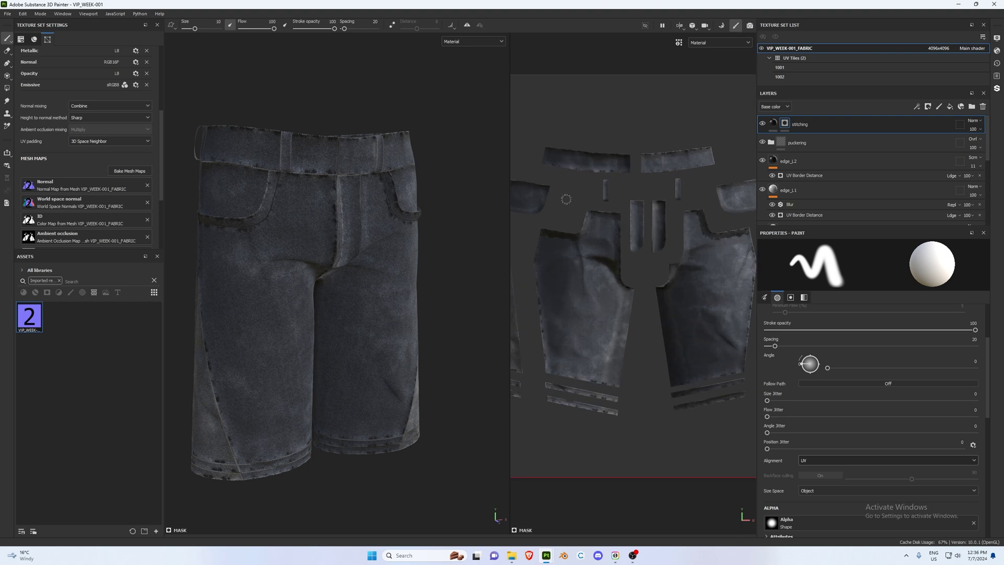
{"action": "left_click_drag", "start_coordinate": [510, 203], "coordinate": [421, 202]}
{"action": "scroll", "coordinate": [461, 347], "scroll_direction": "down", "scroll_amount": 2}
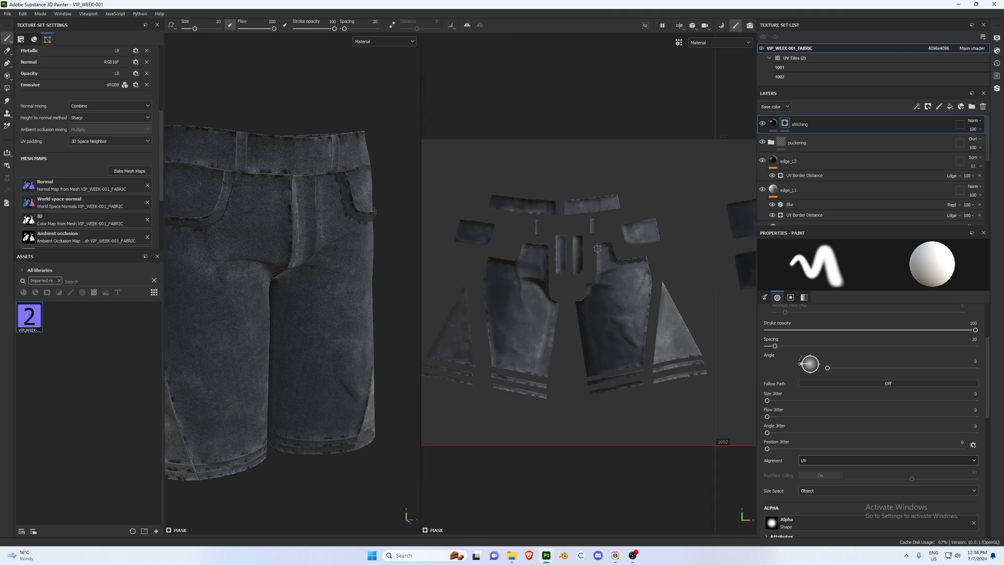
{"action": "left_click", "coordinate": [60, 281]}
{"action": "type", "text": "itch"}
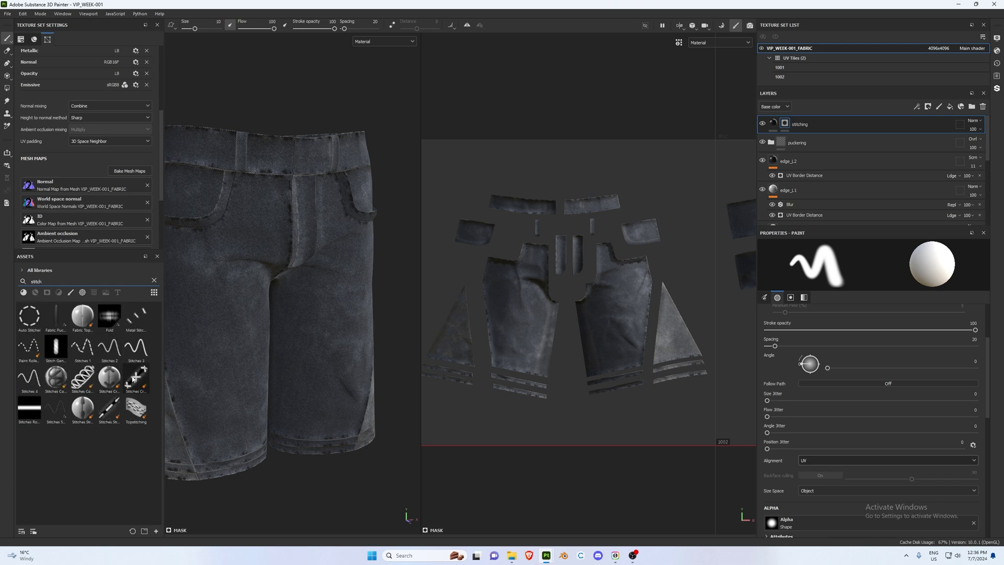
{"action": "left_click", "coordinate": [29, 345]}
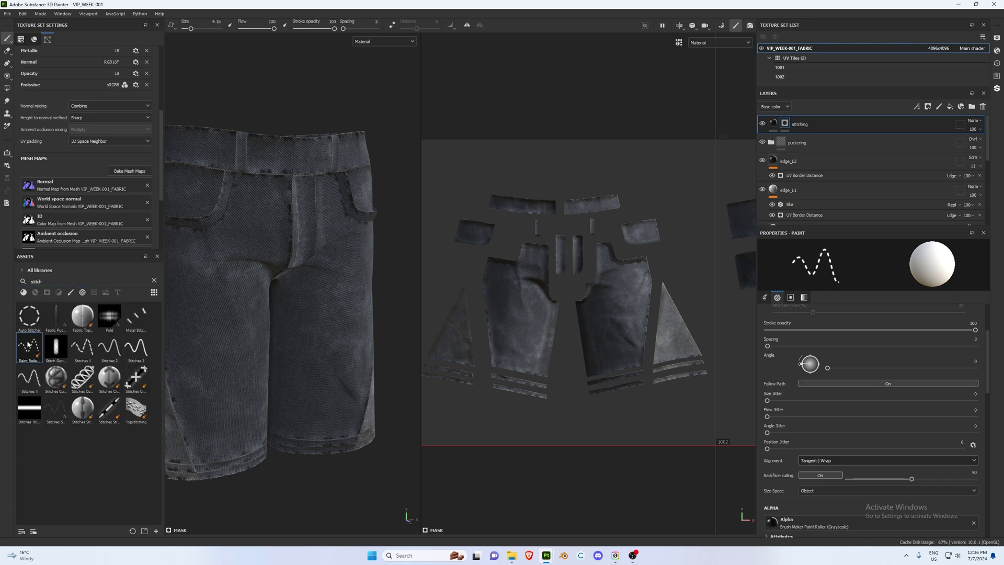
Paint a test swirl of stitches on the front leg's UV island and inspect it on the model
{"action": "scroll", "coordinate": [513, 268], "scroll_direction": "up", "scroll_amount": 3}
{"action": "left_click_drag", "start_coordinate": [393, 269], "coordinate": [309, 277], "text": "alt"}
{"action": "left_click_drag", "start_coordinate": [502, 274], "coordinate": [558, 356]}
{"action": "scroll", "coordinate": [335, 314], "scroll_direction": "up", "scroll_amount": 10}
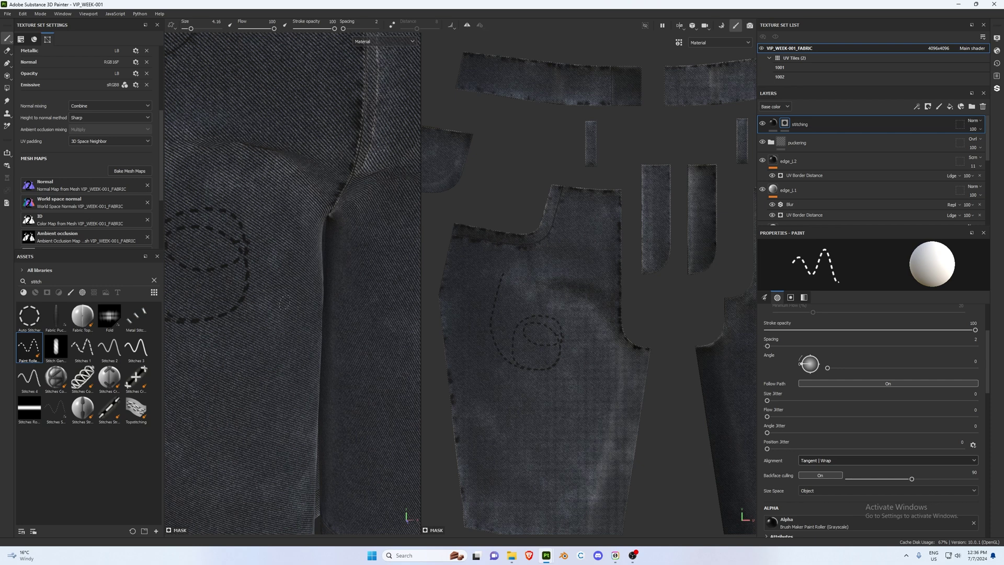
{"action": "left_click_drag", "start_coordinate": [284, 302], "coordinate": [336, 320], "text": "alt"}
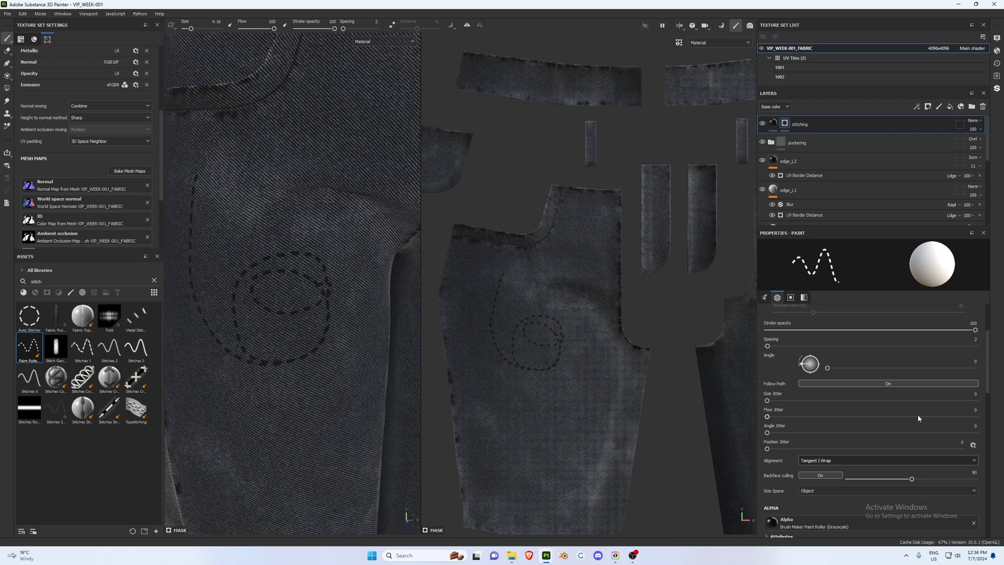
Set the stitching layer's height to 1 and its base color to a dark brown
{"action": "left_click", "coordinate": [775, 122]}
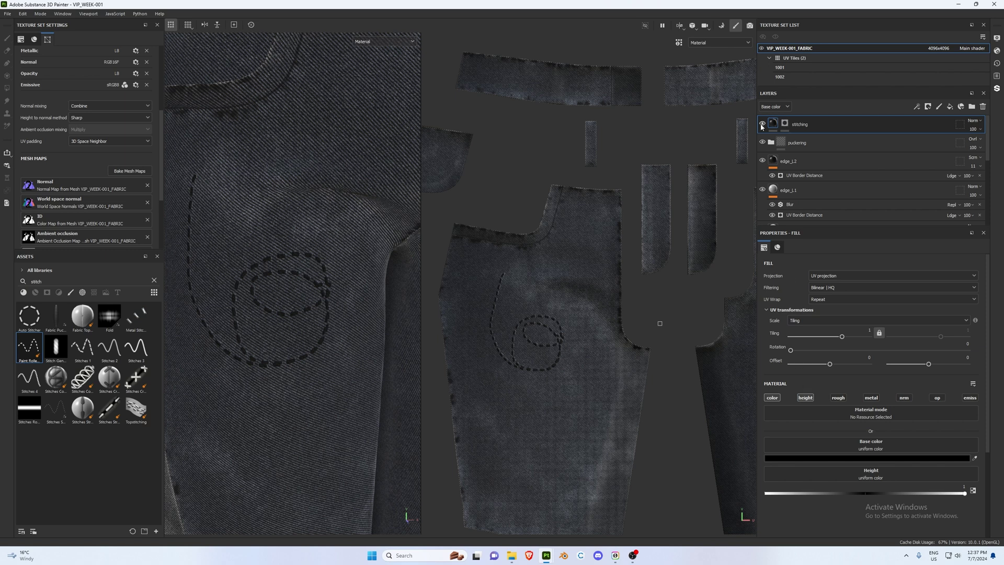
{"action": "left_click", "coordinate": [856, 458]}
{"action": "left_click", "coordinate": [828, 464]}
{"action": "left_click_drag", "start_coordinate": [899, 489], "coordinate": [899, 483]}
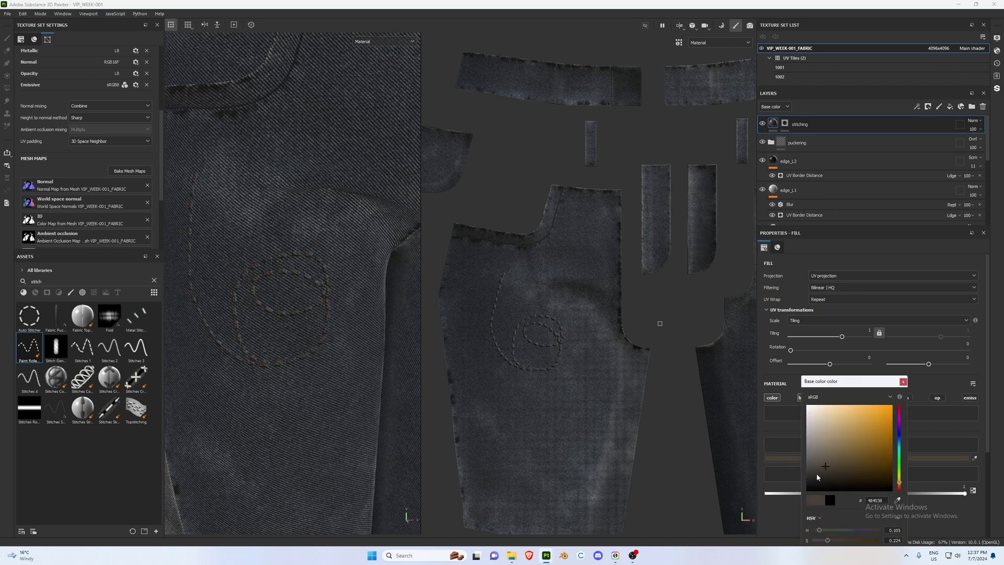
Clear the stitching layer's mask
{"action": "left_click", "coordinate": [787, 122]}
{"action": "right_click", "coordinate": [785, 124]}
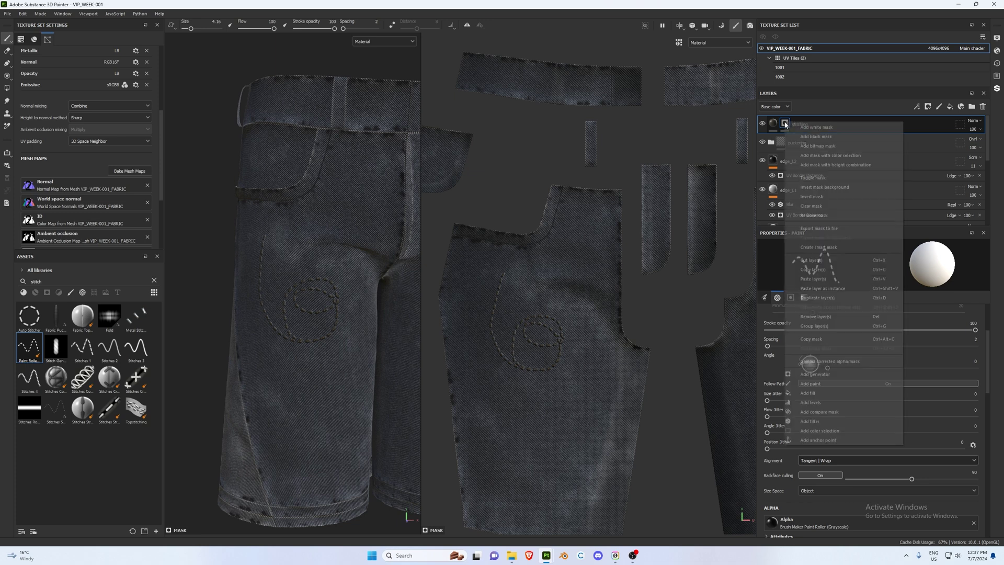
{"action": "left_click", "coordinate": [811, 206]}
Set the stitch brush size to 2 and paint a test swirl on the front leg's UV island
{"action": "scroll", "coordinate": [784, 374], "scroll_direction": "up", "scroll_amount": 3}
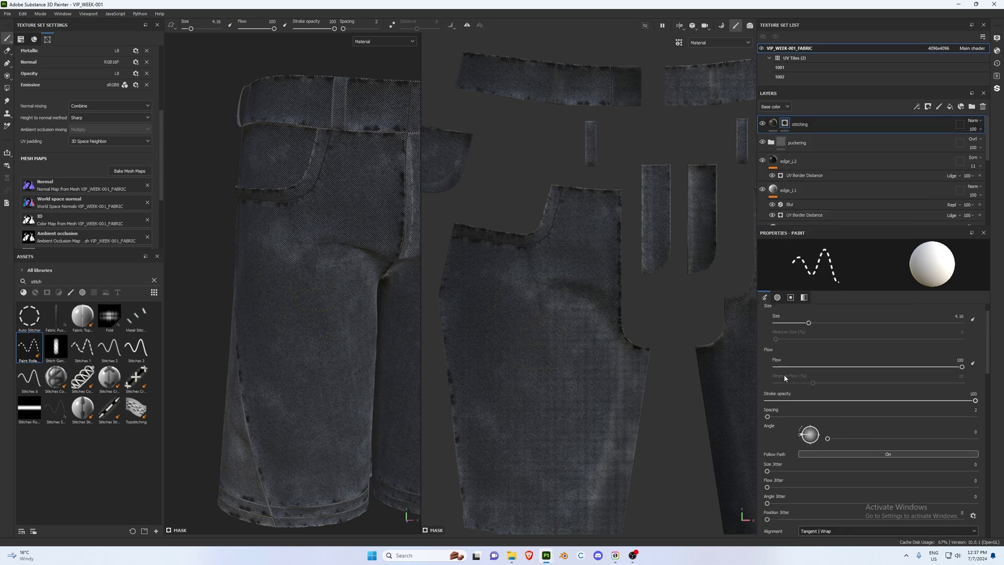
{"action": "left_click", "coordinate": [958, 340]}
{"action": "key", "text": "Return"}
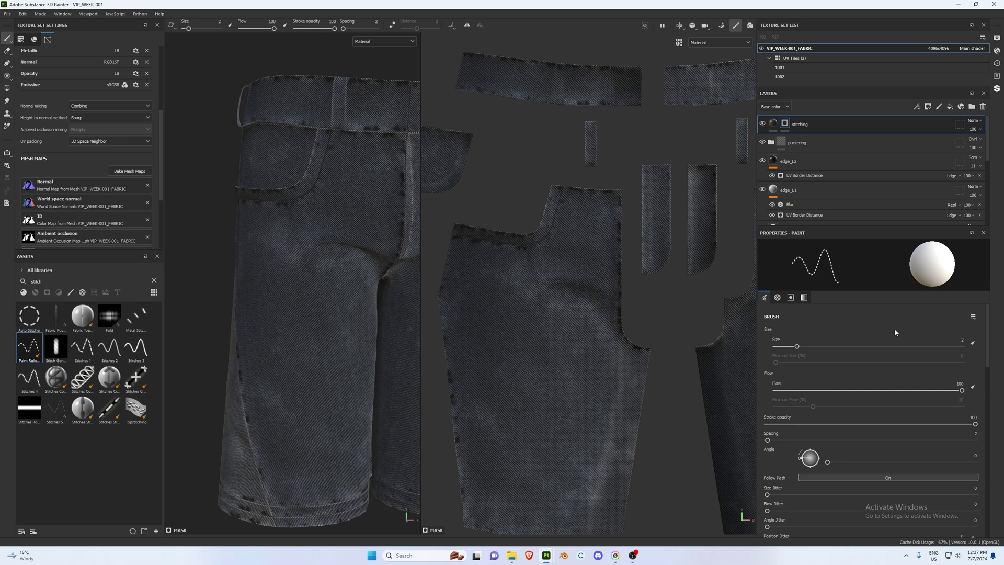
{"action": "scroll", "coordinate": [531, 360], "scroll_direction": "up", "scroll_amount": 4}
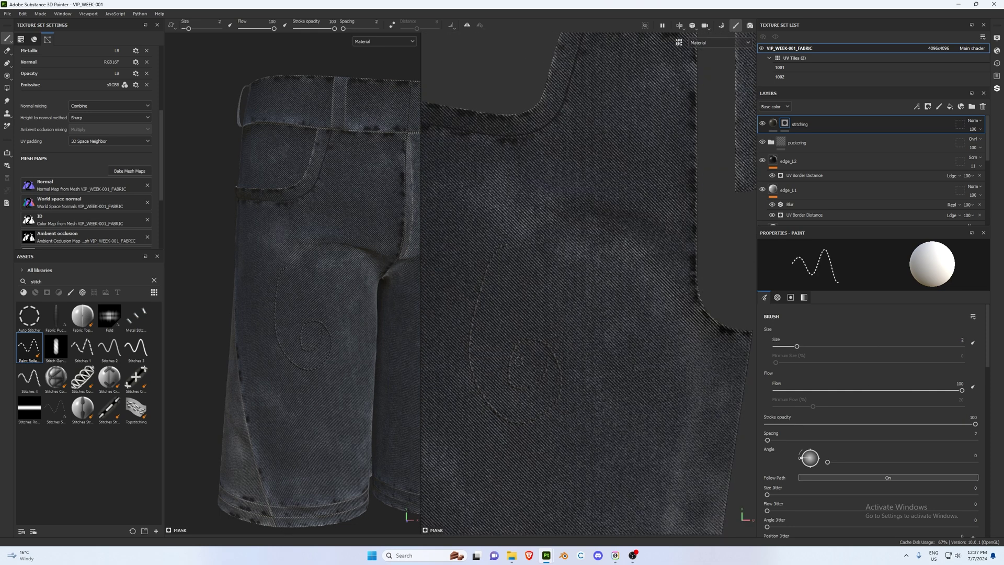
Set the stitching layer's base color to white (FFFFFF) and return to painting its mask
{"action": "left_click", "coordinate": [773, 124]}
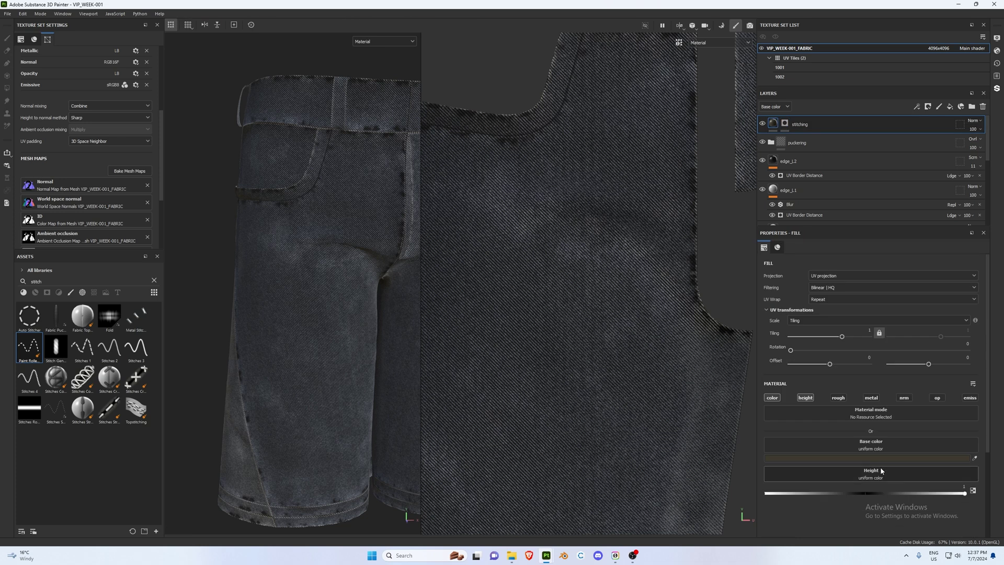
{"action": "left_click", "coordinate": [886, 457]}
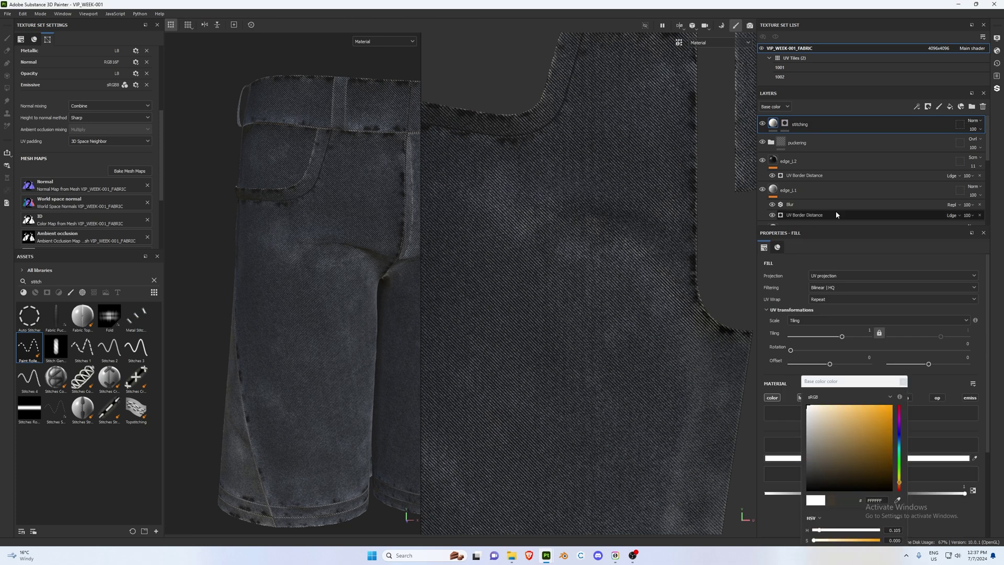
{"action": "left_click", "coordinate": [785, 124]}
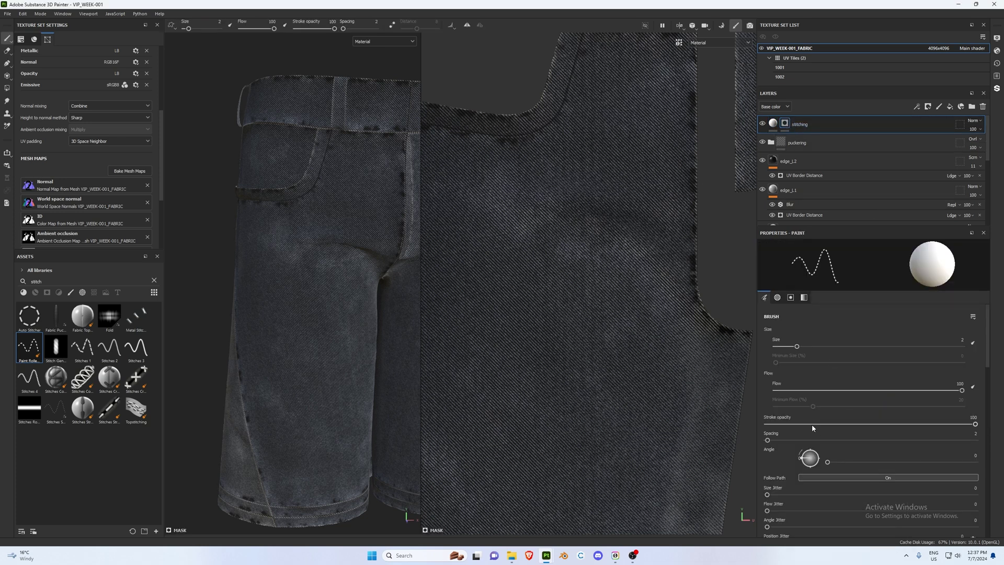
Set the brush spacing to 5, try it with a test swirl on the front leg, and undo the stroke
{"action": "left_click_drag", "start_coordinate": [767, 441], "coordinate": [769, 440]}
{"action": "mouse_move", "coordinate": [500, 260]}
{"action": "left_mouse_down"}
{"action": "mouse_move", "coordinate": [562, 387]}
{"action": "mouse_move", "coordinate": [553, 361]}
{"action": "left_mouse_up"}
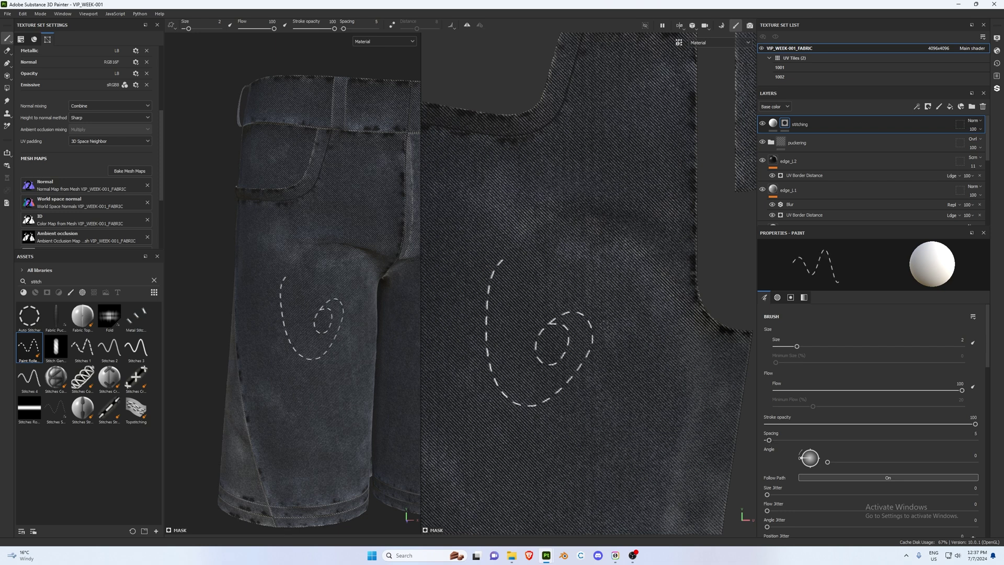
{"action": "key", "text": "ctrl+z"}
Reduce the brush size to 1, check the stitch scale with a small test swirl, and undo the stroke
{"action": "left_click", "coordinate": [962, 339]}
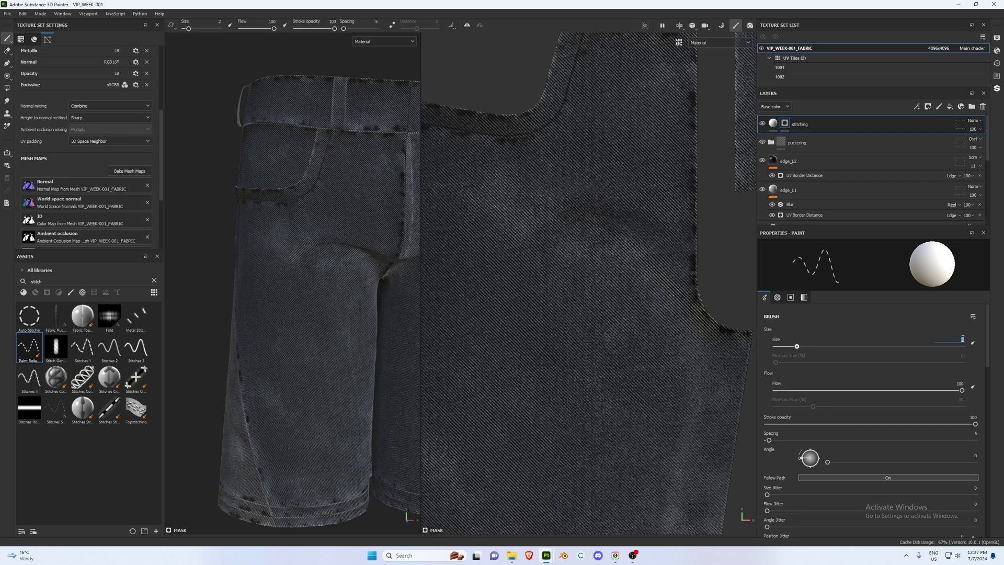
{"action": "left_click_drag", "start_coordinate": [538, 303], "coordinate": [537, 355]}
{"action": "scroll", "coordinate": [284, 298], "scroll_direction": "up", "scroll_amount": 3}
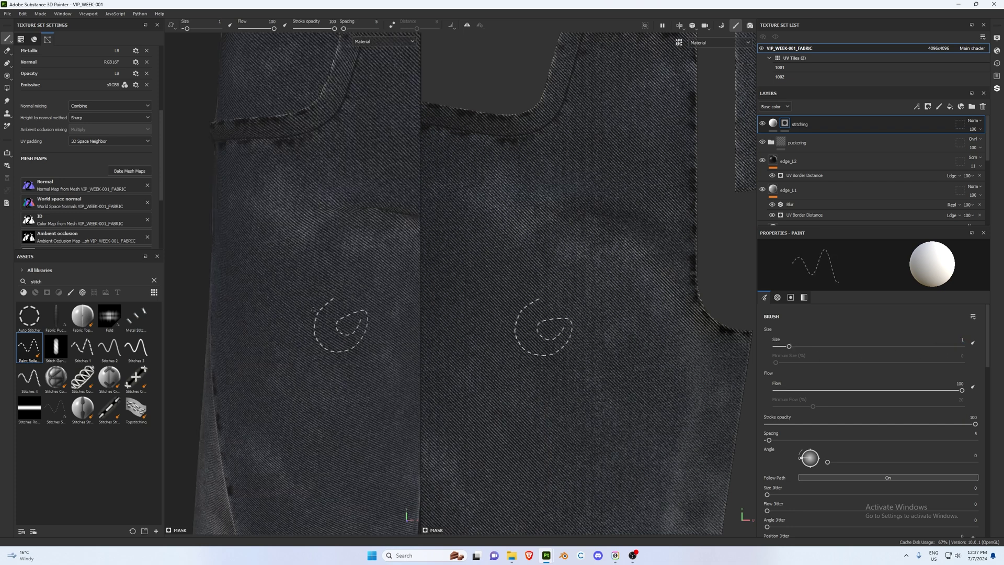
{"action": "scroll", "coordinate": [355, 333], "scroll_direction": "down", "scroll_amount": 2}
{"action": "key", "text": "ctrl+z"}
Paint straight stitch lines along the outer edge of the front leg's UV island, from the pocket down to the hem
{"action": "scroll", "coordinate": [587, 298], "scroll_direction": "down", "scroll_amount": 2}
{"action": "scroll", "coordinate": [587, 298], "scroll_direction": "down", "scroll_amount": 2}
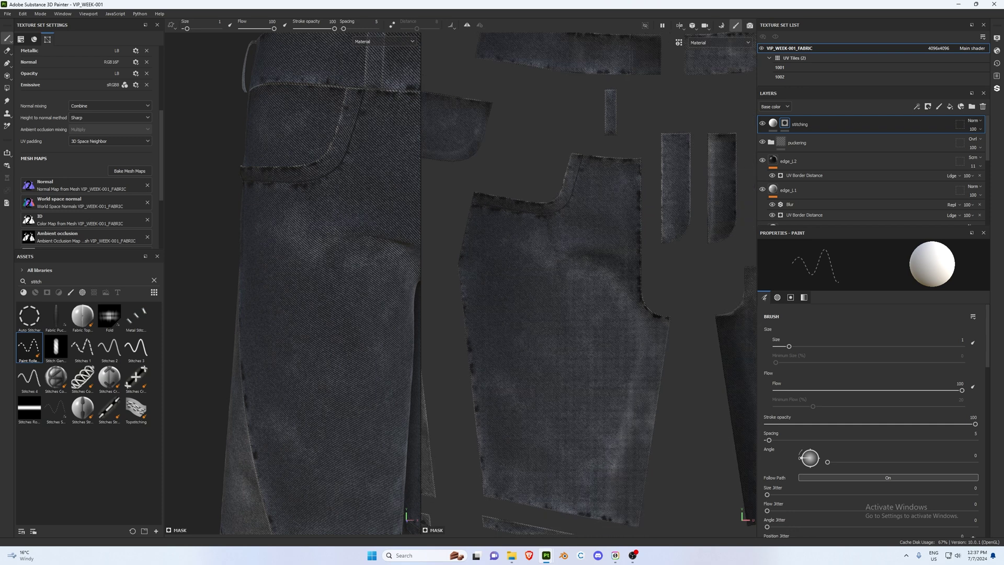
{"action": "scroll", "coordinate": [286, 273], "scroll_direction": "down", "scroll_amount": 2}
{"action": "left_click_drag", "start_coordinate": [260, 307], "coordinate": [246, 317], "text": "alt"}
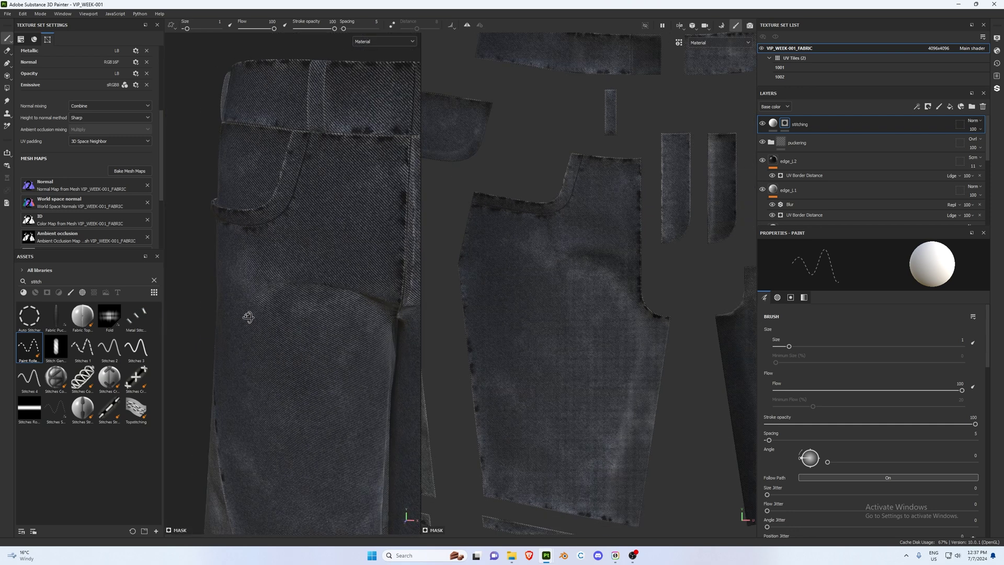
{"action": "key", "text": "f"}
{"action": "left_click_drag", "start_coordinate": [361, 329], "coordinate": [335, 330], "text": "alt"}
{"action": "scroll", "coordinate": [526, 304], "scroll_direction": "up", "scroll_amount": 3}
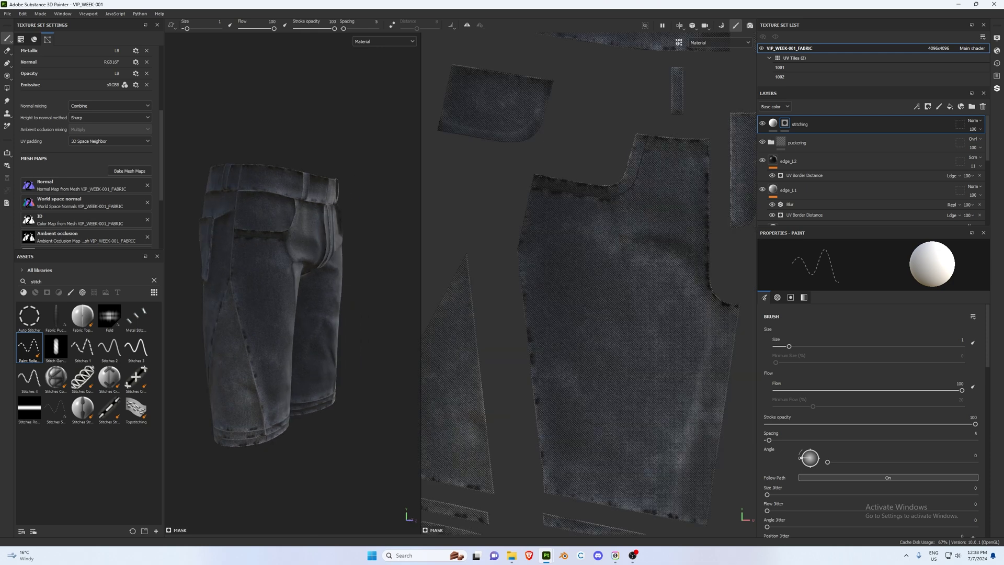
{"action": "left_click", "coordinate": [524, 249]}
{"action": "left_click", "coordinate": [524, 247], "text": "shift"}
{"action": "left_click", "coordinate": [554, 493], "text": "shift"}
{"action": "scroll", "coordinate": [233, 323], "scroll_direction": "up", "scroll_amount": 2}
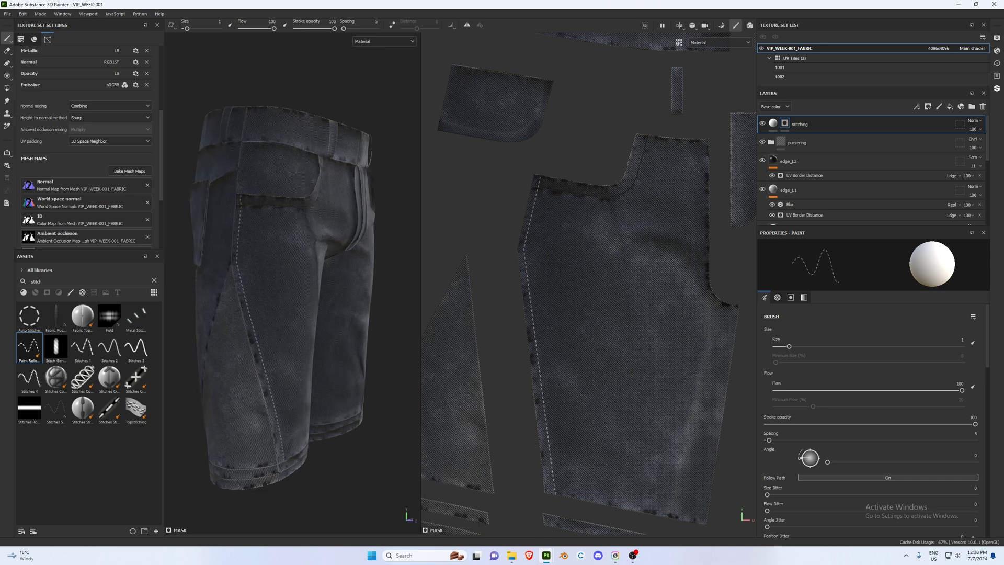
{"action": "scroll", "coordinate": [250, 326], "scroll_direction": "up", "scroll_amount": 3}
{"action": "scroll", "coordinate": [547, 298], "scroll_direction": "down", "scroll_amount": 3}
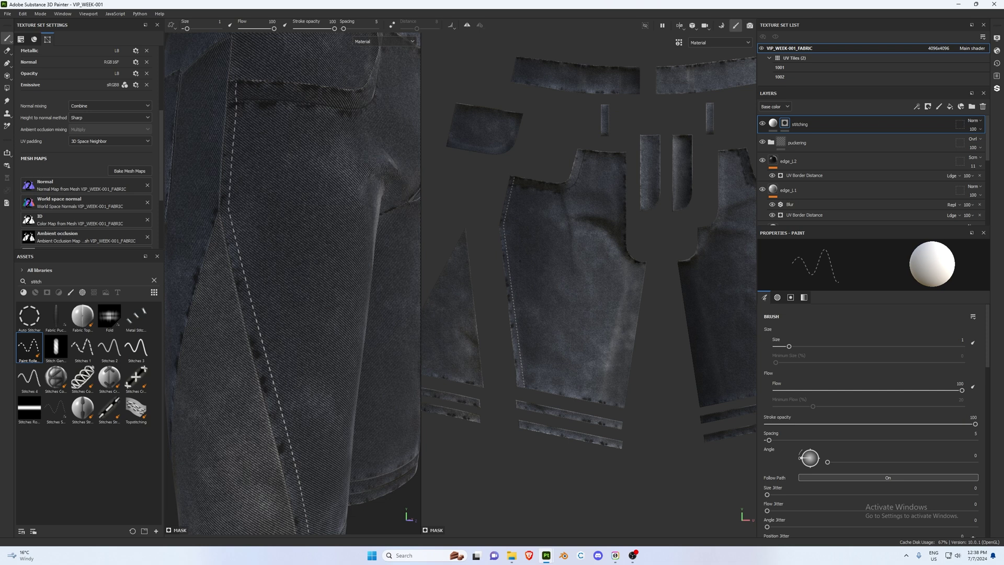
Inspect the stitching along the waistband, fly and leg seams on the model and in the UV layout
{"action": "scroll", "coordinate": [292, 282], "scroll_direction": "down", "scroll_amount": 4}
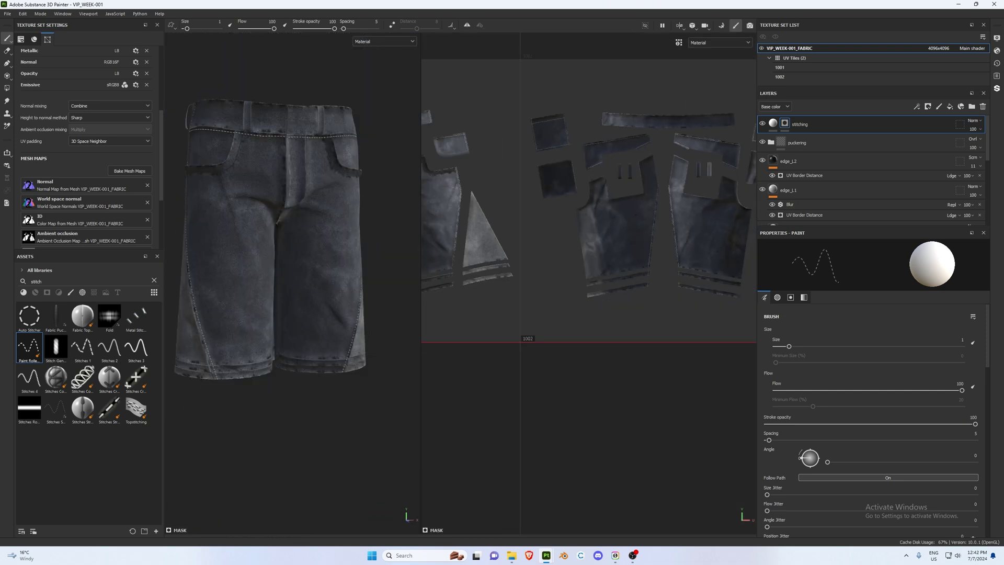
{"action": "scroll", "coordinate": [588, 282], "scroll_direction": "up", "scroll_amount": 4}
{"action": "scroll", "coordinate": [589, 231], "scroll_direction": "up", "scroll_amount": 3}
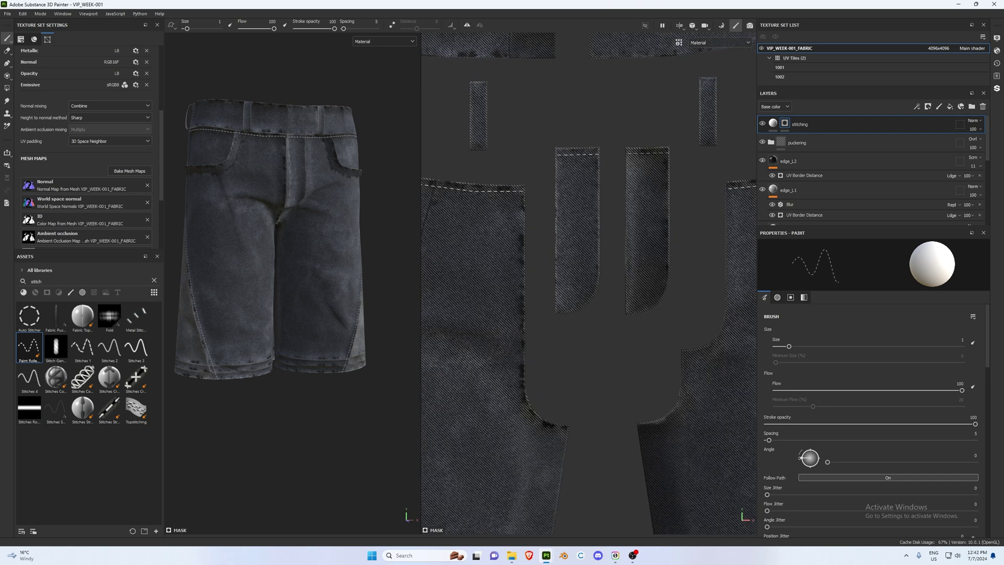
{"action": "scroll", "coordinate": [278, 241], "scroll_direction": "up", "scroll_amount": 5}
{"action": "scroll", "coordinate": [277, 240], "scroll_direction": "up", "scroll_amount": 3}
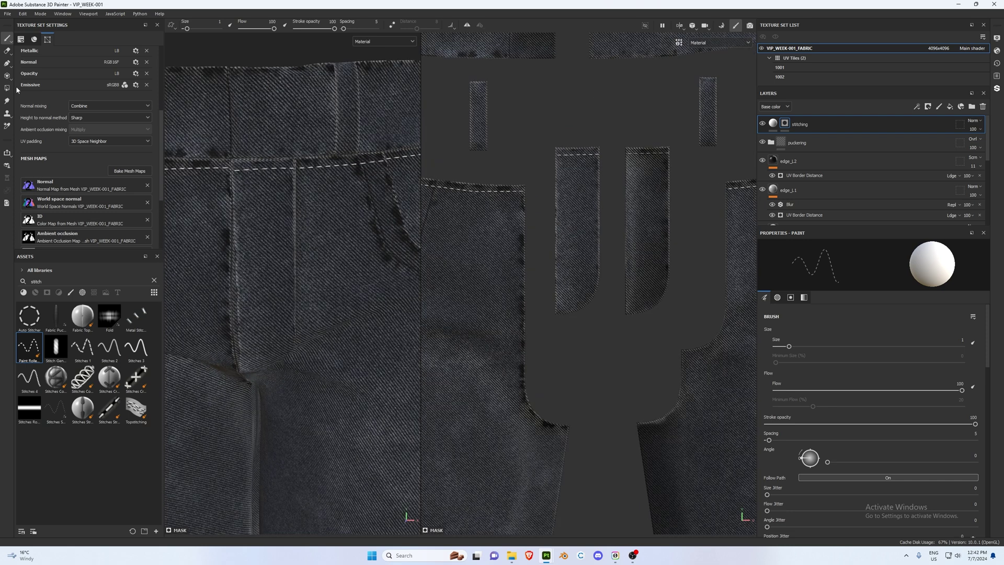
Switch to painting along a path and set the stitch brush's size to 1 and spacing to 5
{"action": "left_click", "coordinate": [8, 63]}
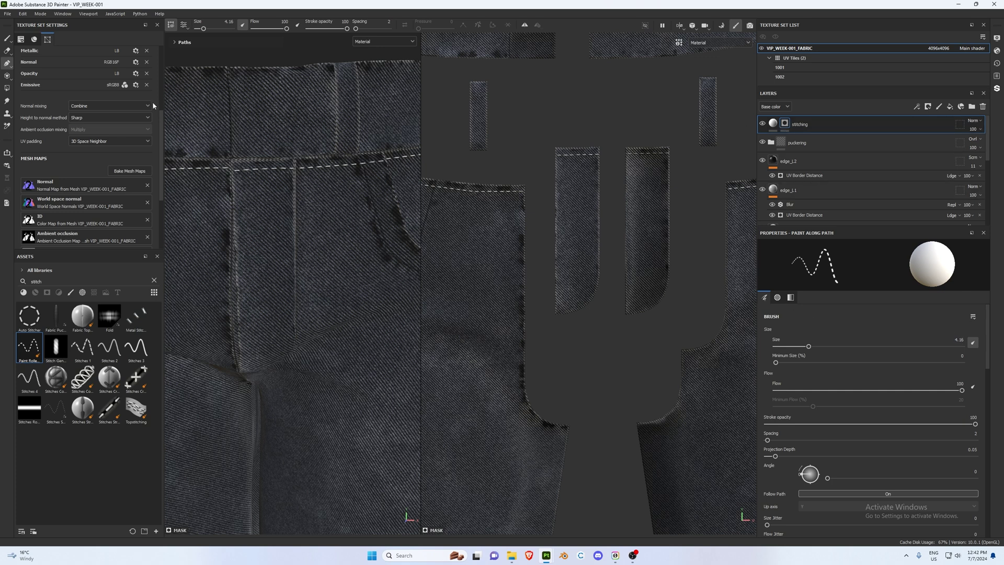
{"action": "left_click", "coordinate": [7, 38]}
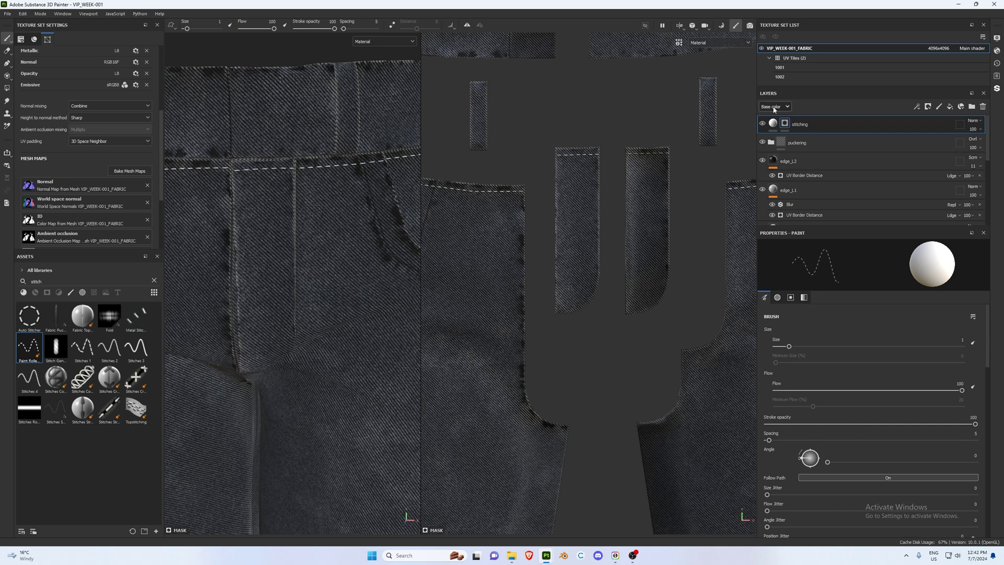
{"action": "left_click", "coordinate": [7, 63]}
{"action": "left_click", "coordinate": [956, 339]}
{"action": "type", "text": "1"}
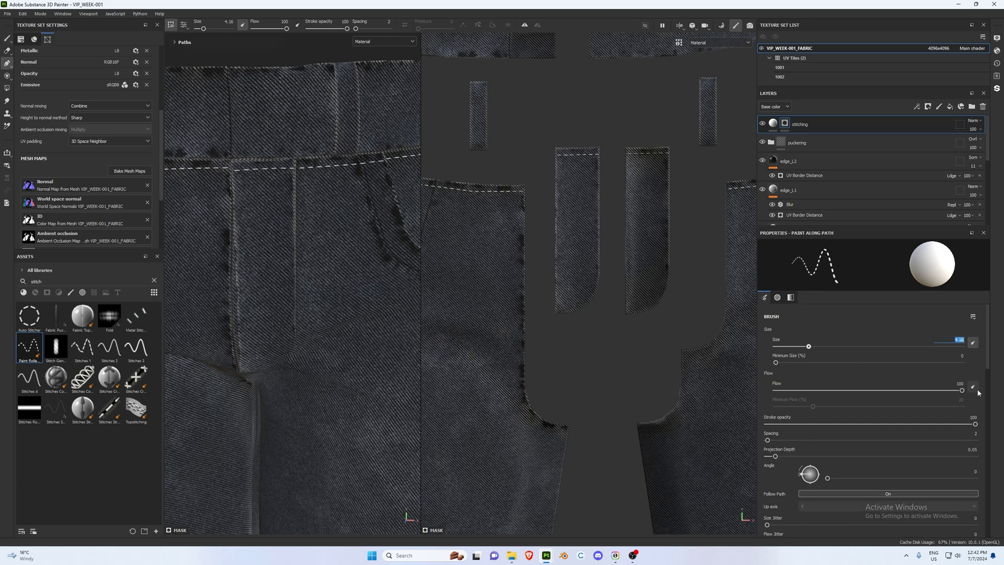
{"action": "left_click", "coordinate": [976, 434]}
{"action": "type", "text": "5"}
{"action": "key", "text": "Return"}
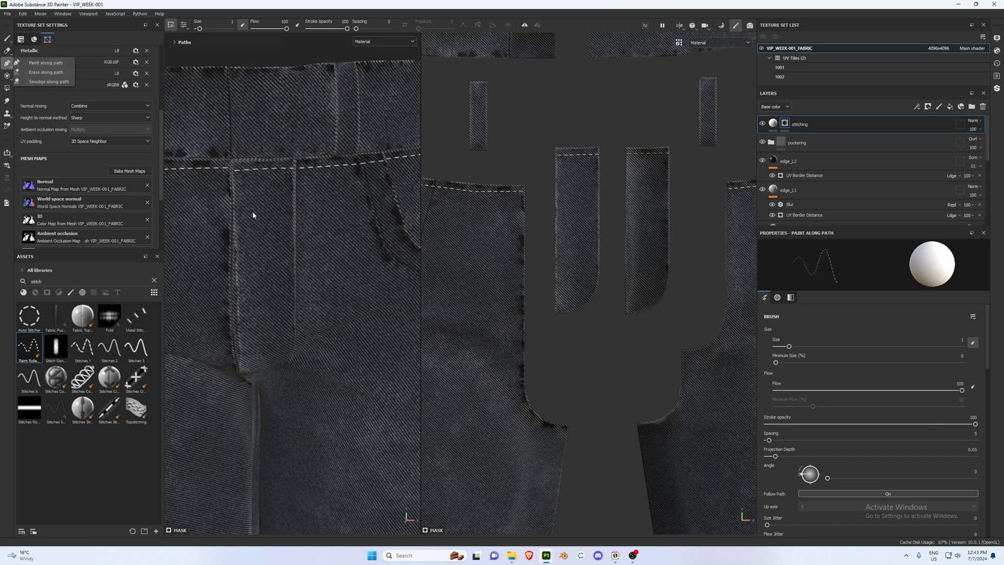
Place a stitching path along the fly's curved lower end and up its outer edge to the waistband
{"action": "middle_click_drag", "start_coordinate": [242, 206], "coordinate": [301, 225]}
{"action": "left_click_drag", "start_coordinate": [309, 374], "coordinate": [245, 347], "text": "alt"}
{"action": "left_click", "coordinate": [243, 344]}
{"action": "left_click", "coordinate": [287, 324]}
{"action": "left_click", "coordinate": [308, 278]}
{"action": "mouse_move", "coordinate": [333, 213]}
{"action": "left_mouse_down", "text": "alt"}
{"action": "mouse_move", "coordinate": [337, 235]}
{"action": "mouse_move", "coordinate": [308, 120]}
{"action": "left_mouse_up", "text": "alt"}
{"action": "left_click", "coordinate": [313, 73]}
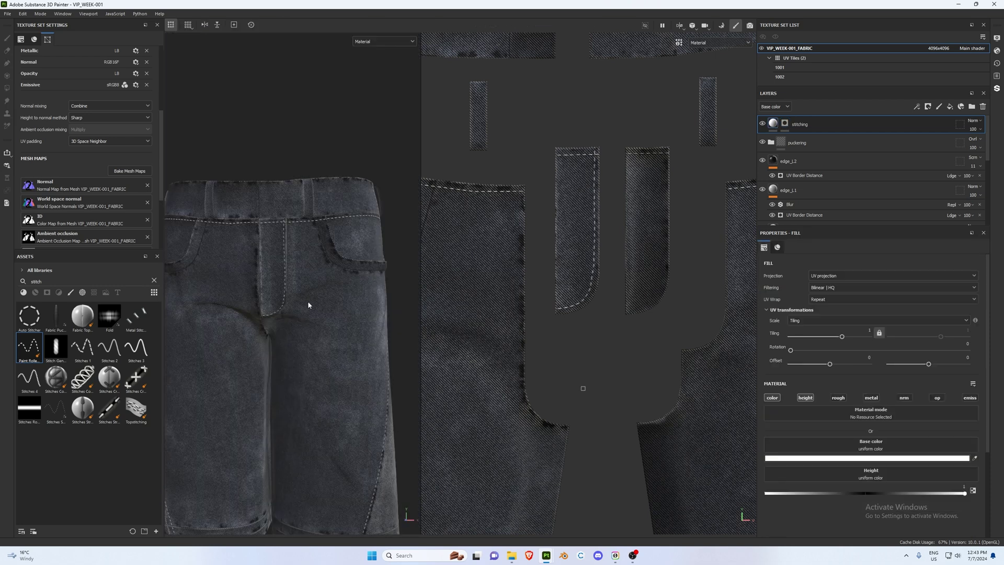
View the whole pair of shorts and save the project
{"action": "scroll", "coordinate": [317, 343], "scroll_direction": "down", "scroll_amount": 5}
{"action": "left_click_drag", "start_coordinate": [318, 343], "coordinate": [316, 369], "text": "alt"}
{"action": "left_click", "coordinate": [5, 14]}
{"action": "left_click", "coordinate": [5, 13]}
{"action": "left_click", "coordinate": [32, 73]}
Open the texture export settings and set the output directory to the sub-exports folder in DENIM_VIP
{"action": "left_click", "coordinate": [7, 13]}
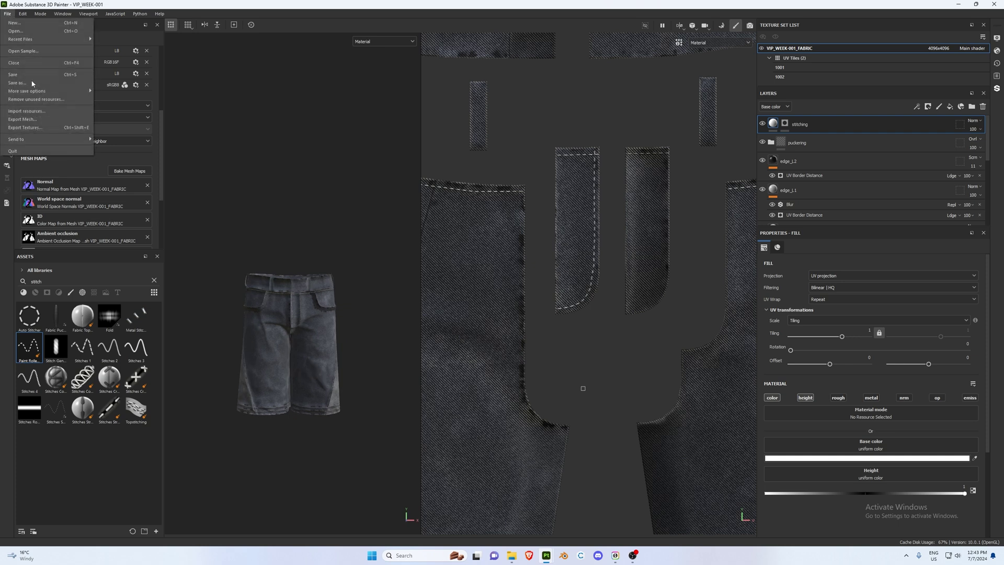
{"action": "left_click", "coordinate": [54, 127]}
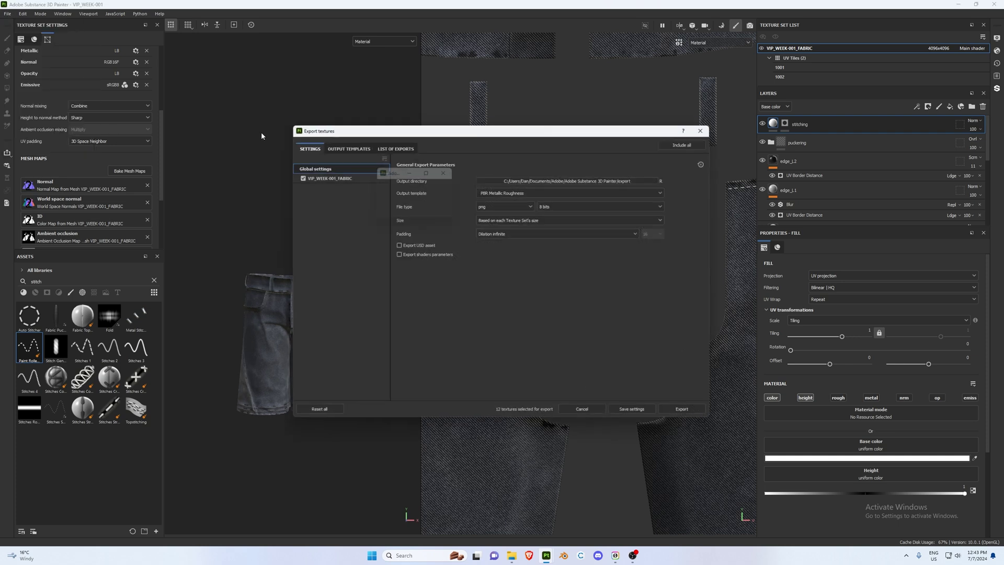
{"action": "left_click", "coordinate": [581, 179]}
{"action": "double_click", "coordinate": [463, 201]}
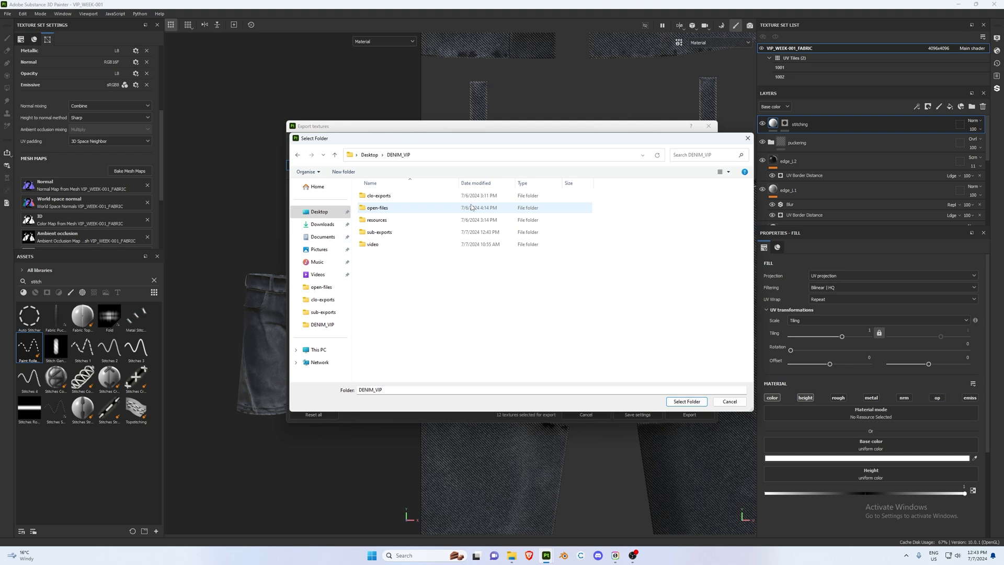
{"action": "double_click", "coordinate": [385, 233]}
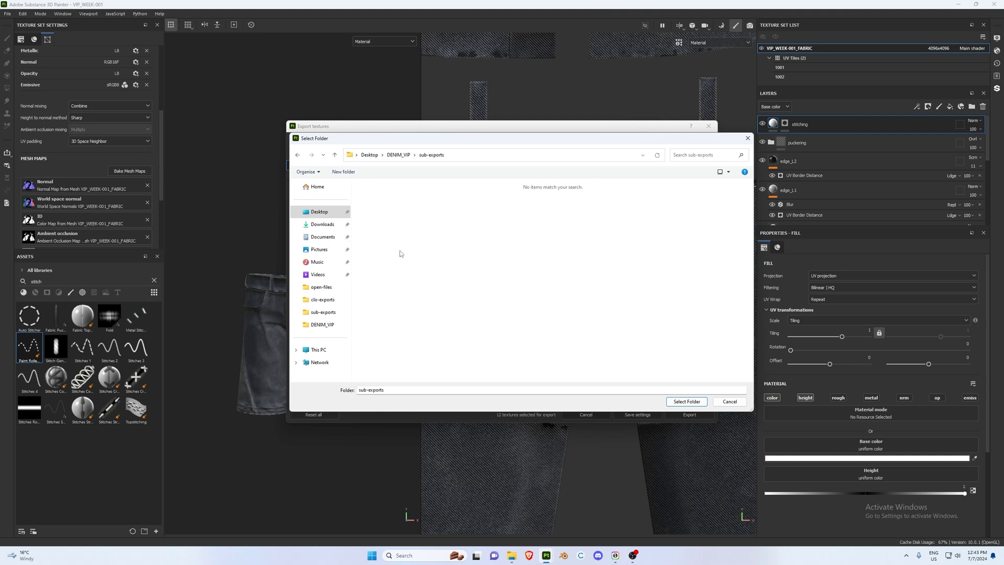
{"action": "left_click", "coordinate": [686, 401]}
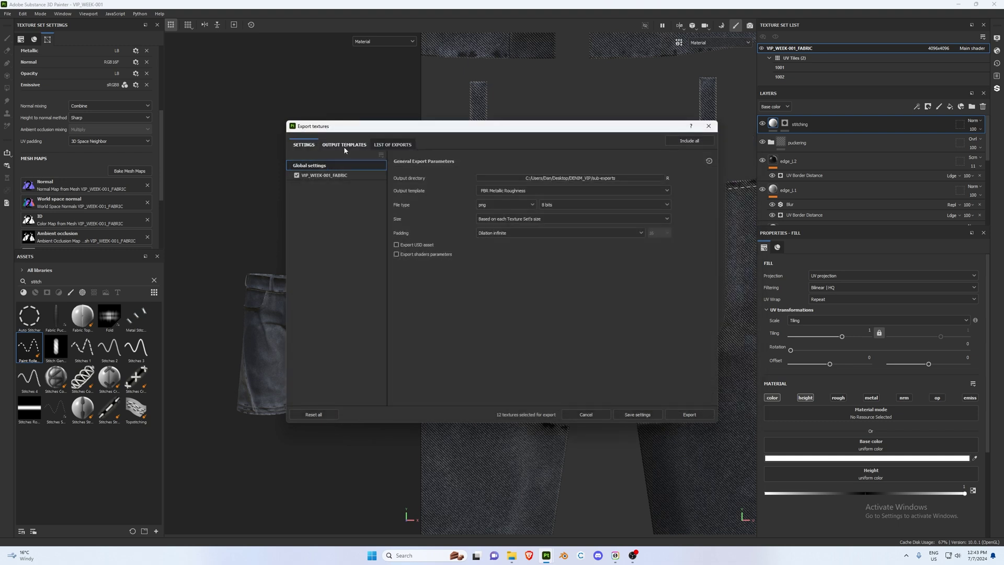
Choose PBR Metallic Roughness as the output template for the texture export
{"action": "left_click", "coordinate": [511, 191]}
{"action": "scroll", "coordinate": [514, 214], "scroll_direction": "down", "scroll_amount": 2}
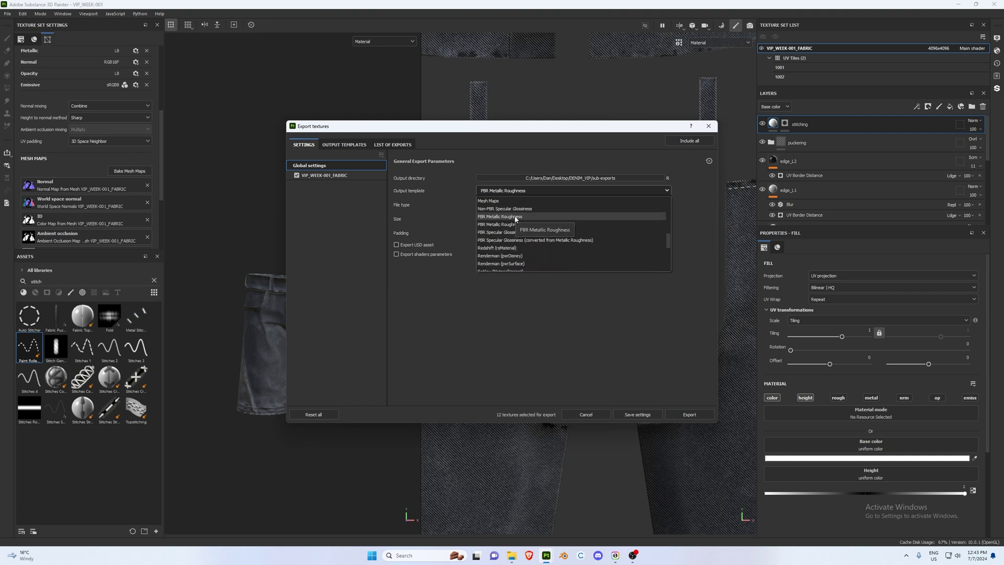
{"action": "left_click", "coordinate": [515, 219]}
Assign Normal OpenGL RGB channels to the PBR Metallic Roughness preset's normal output, and export the textures
{"action": "left_click", "coordinate": [344, 144]}
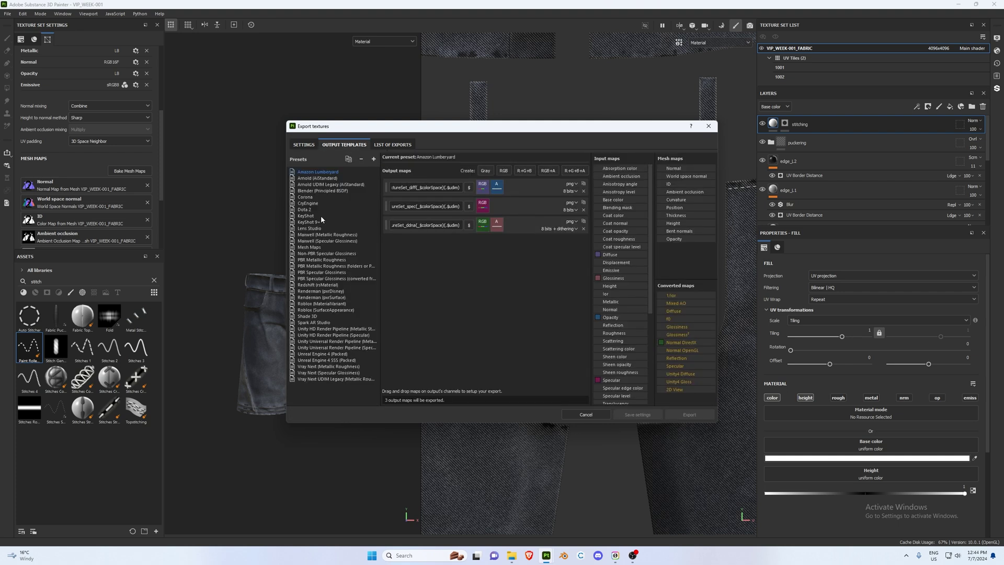
{"action": "double_click", "coordinate": [329, 260]}
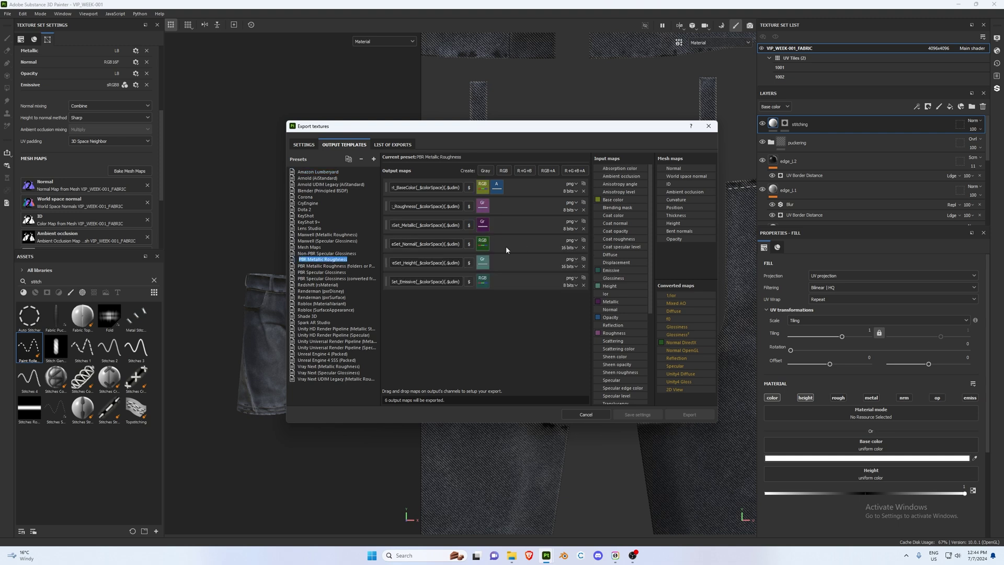
{"action": "right_click", "coordinate": [482, 243]}
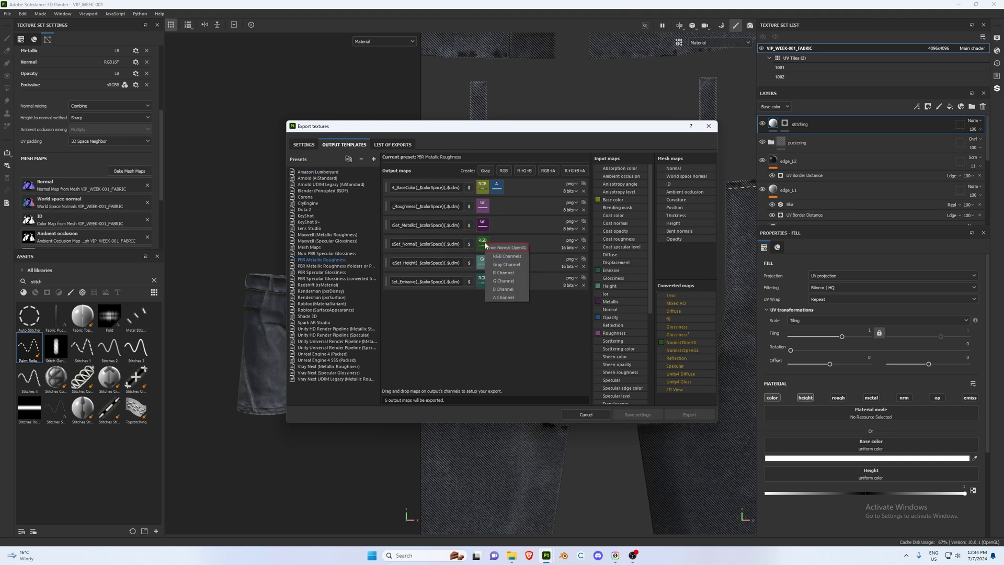
{"action": "left_click", "coordinate": [506, 256]}
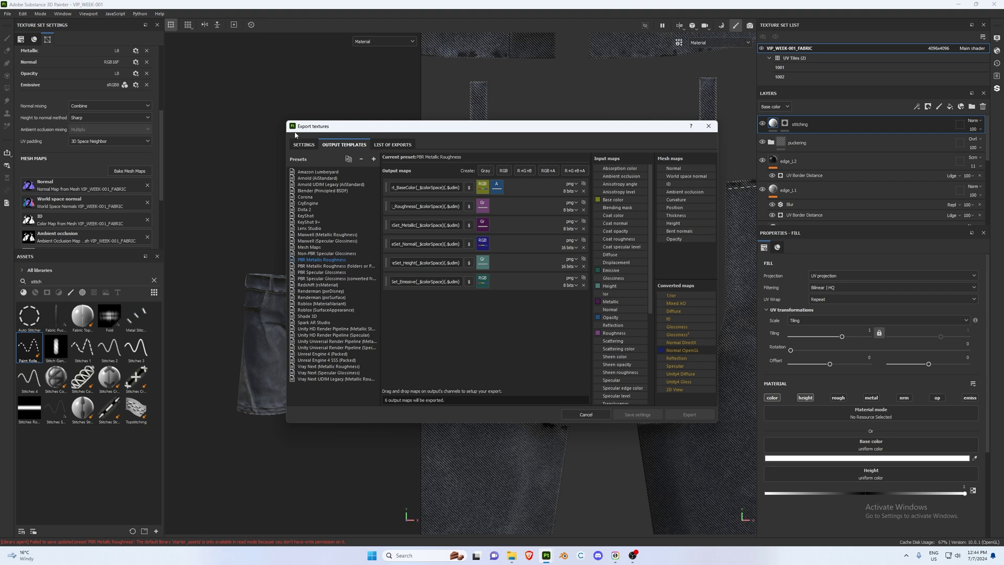
{"action": "left_click", "coordinate": [301, 143]}
{"action": "left_click", "coordinate": [691, 414]}
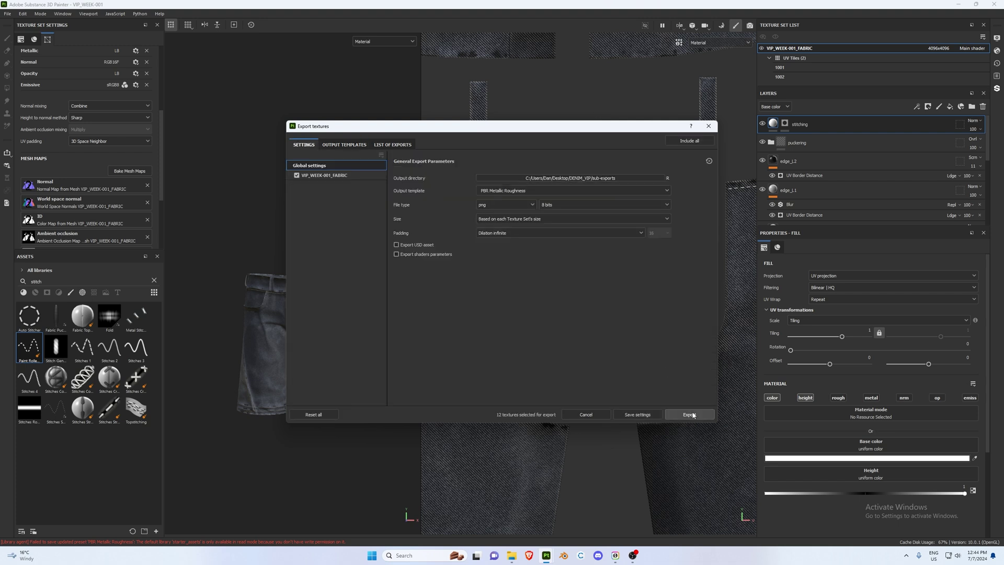